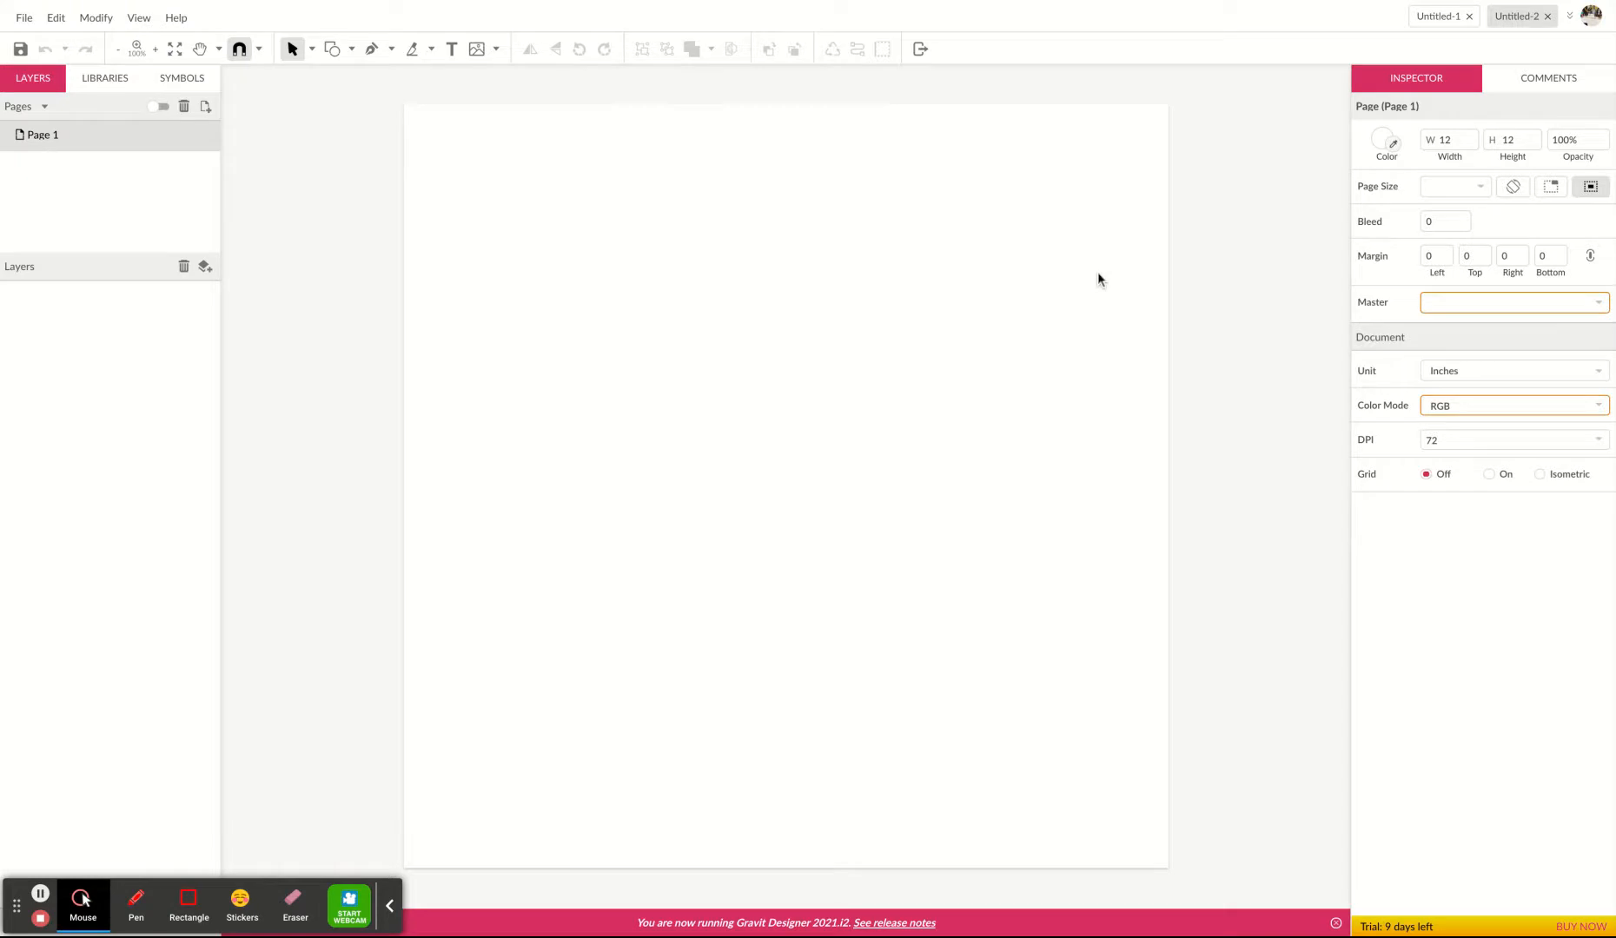
# Draw a rectangle about 6.2 by 7.4 inches on the page.
pyautogui.click(332, 49)
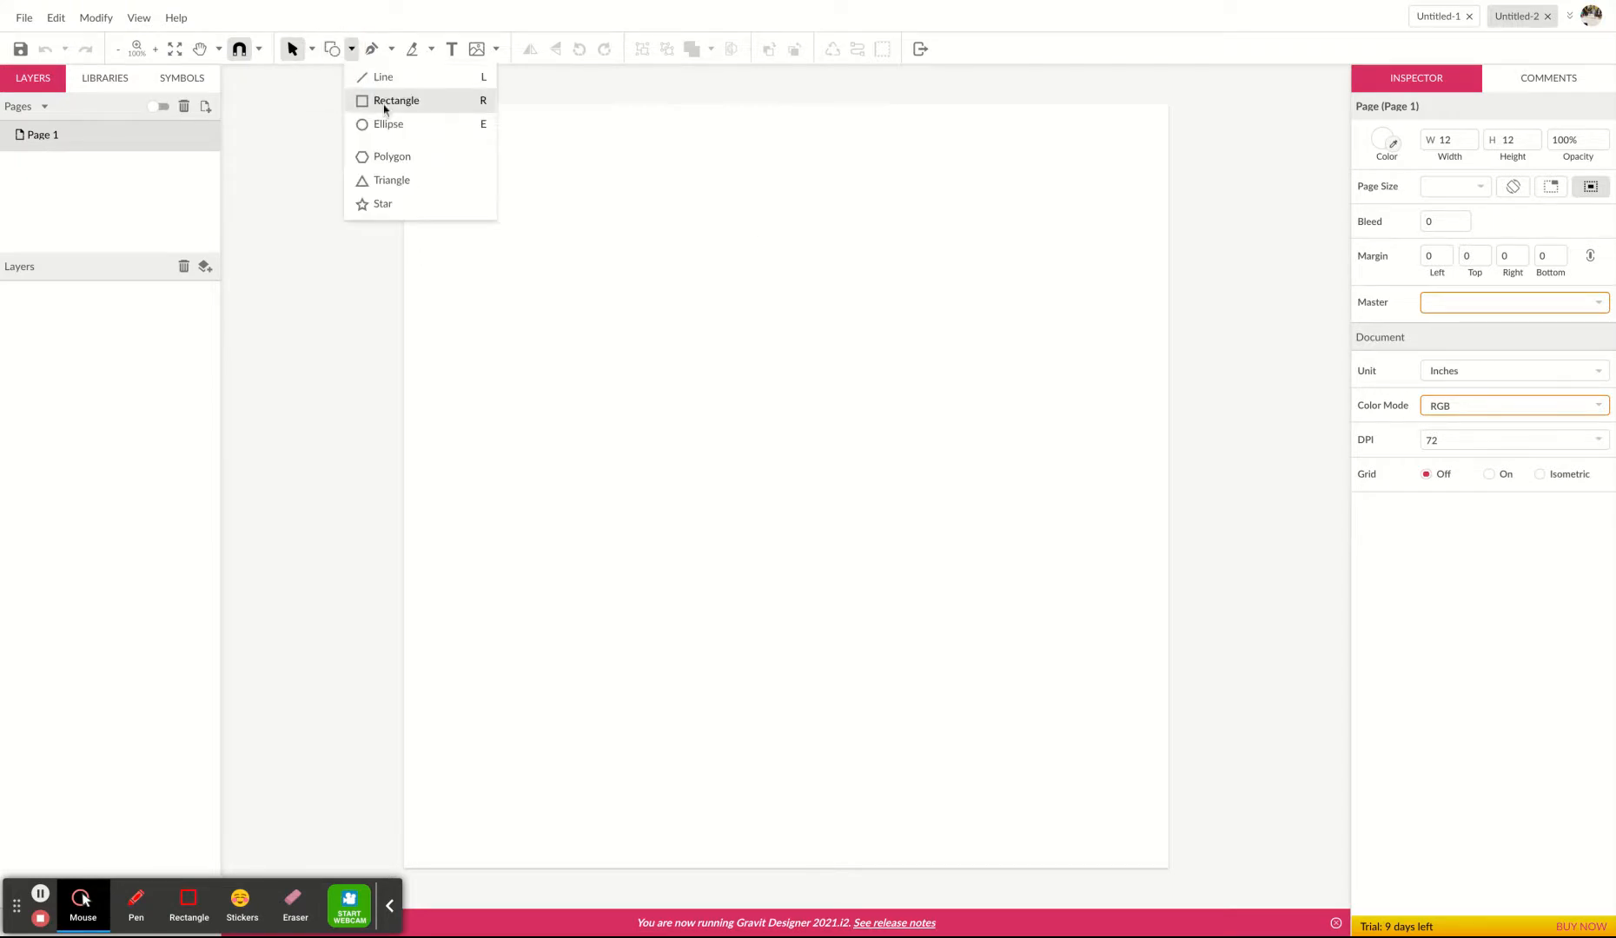
pyautogui.click(383, 109)
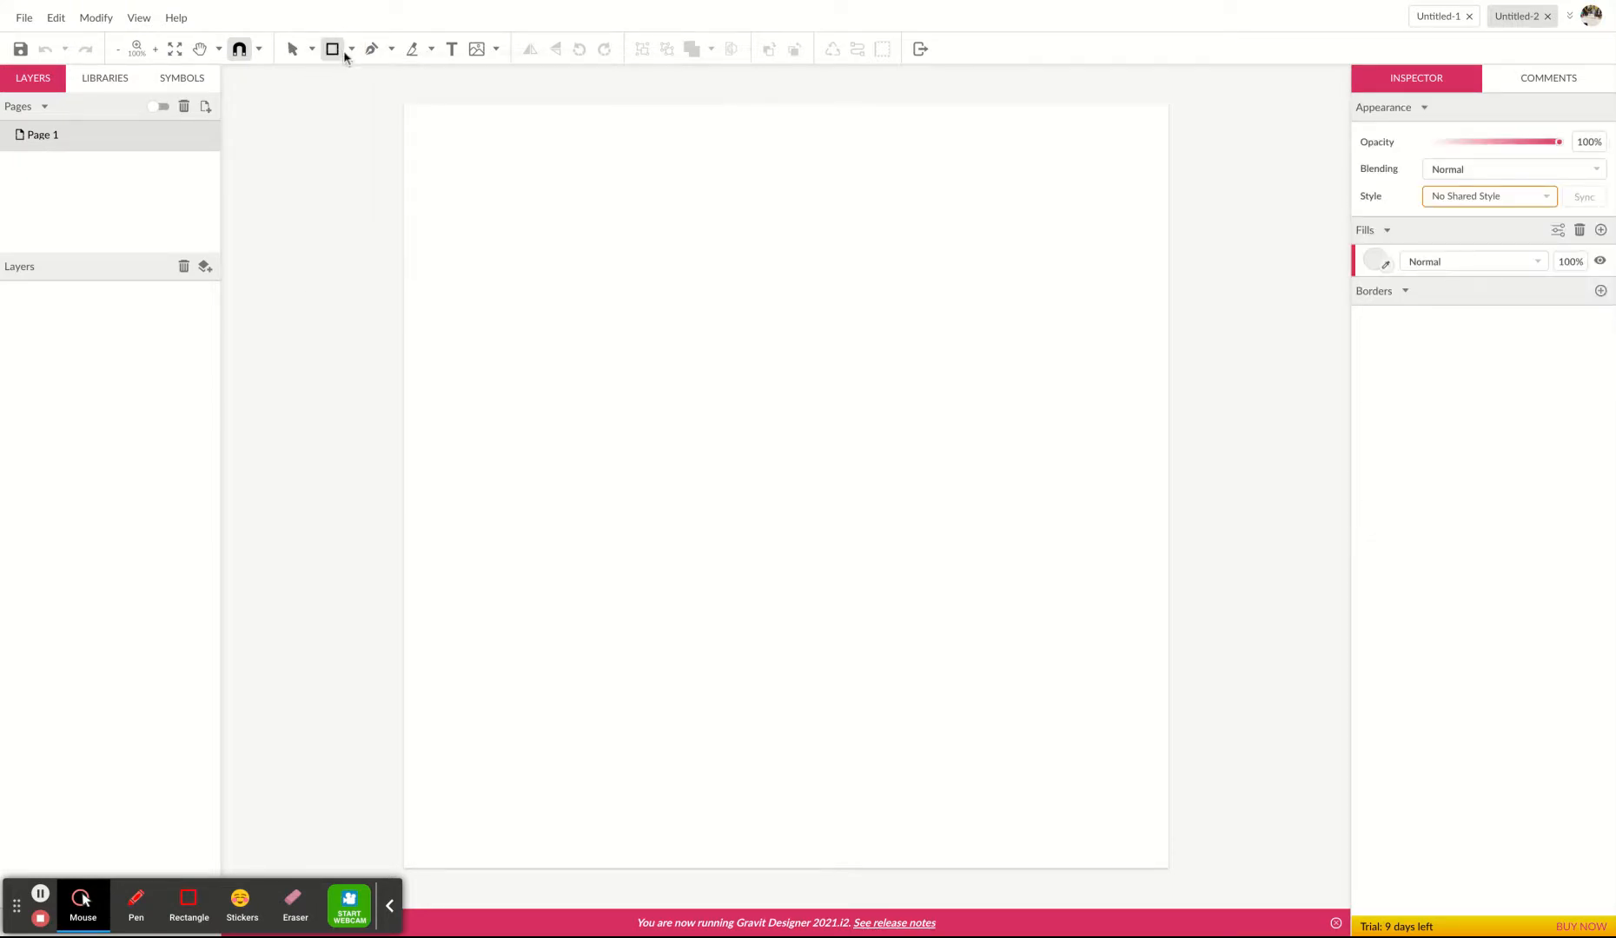
pyautogui.moveTo(562, 235); pyautogui.dragTo(962, 711)
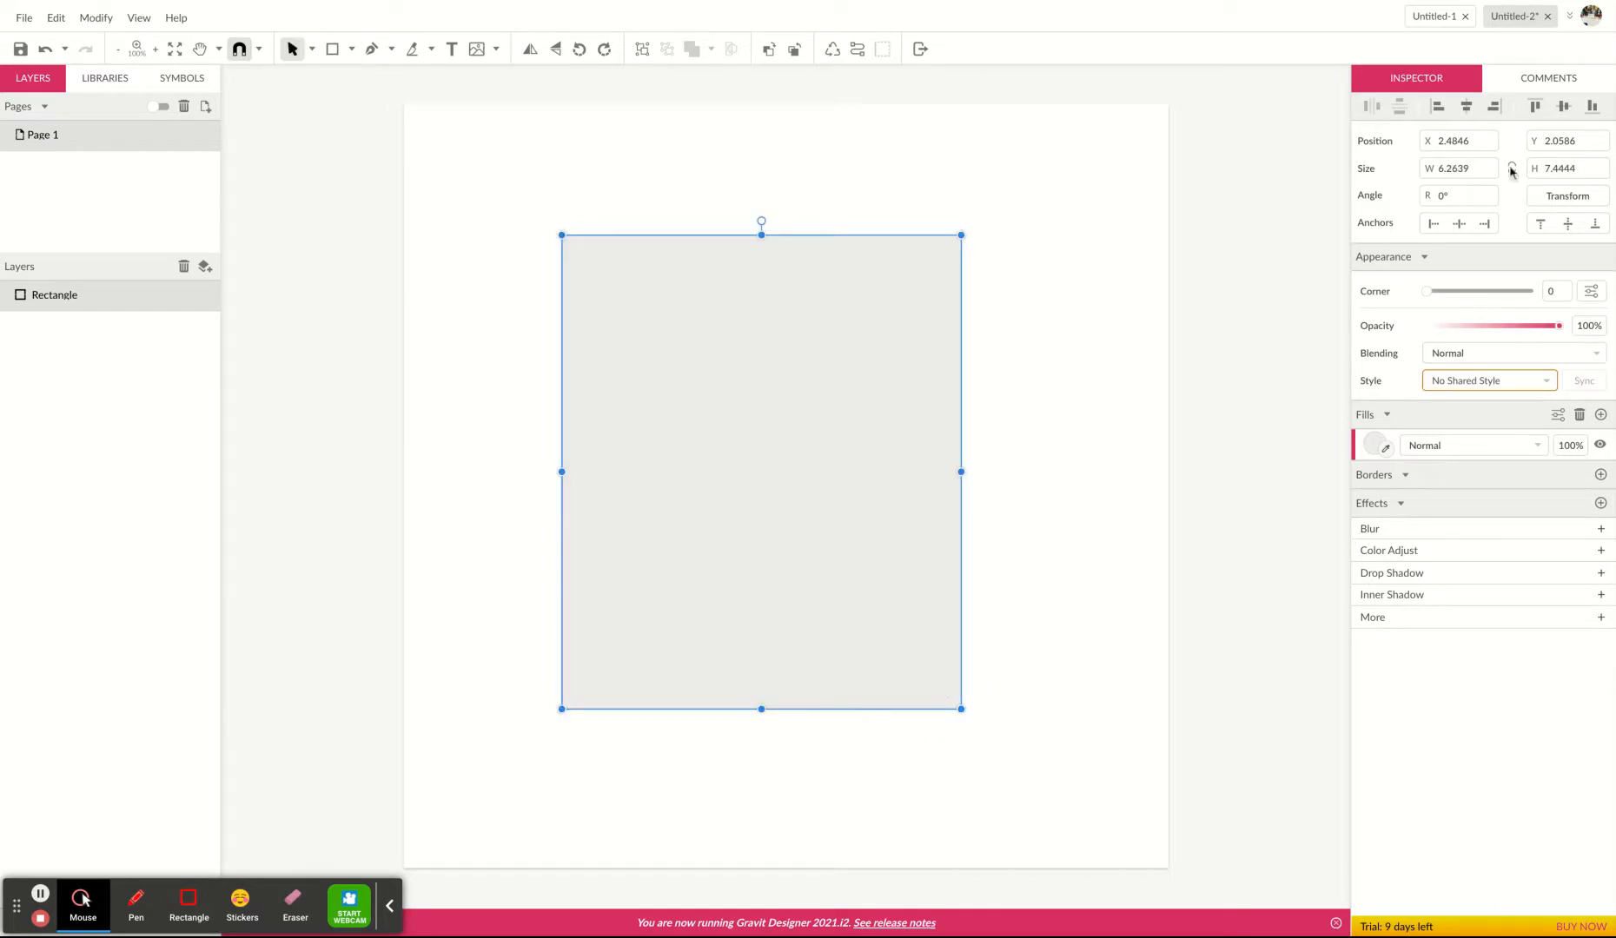
pyautogui.click(1459, 173)
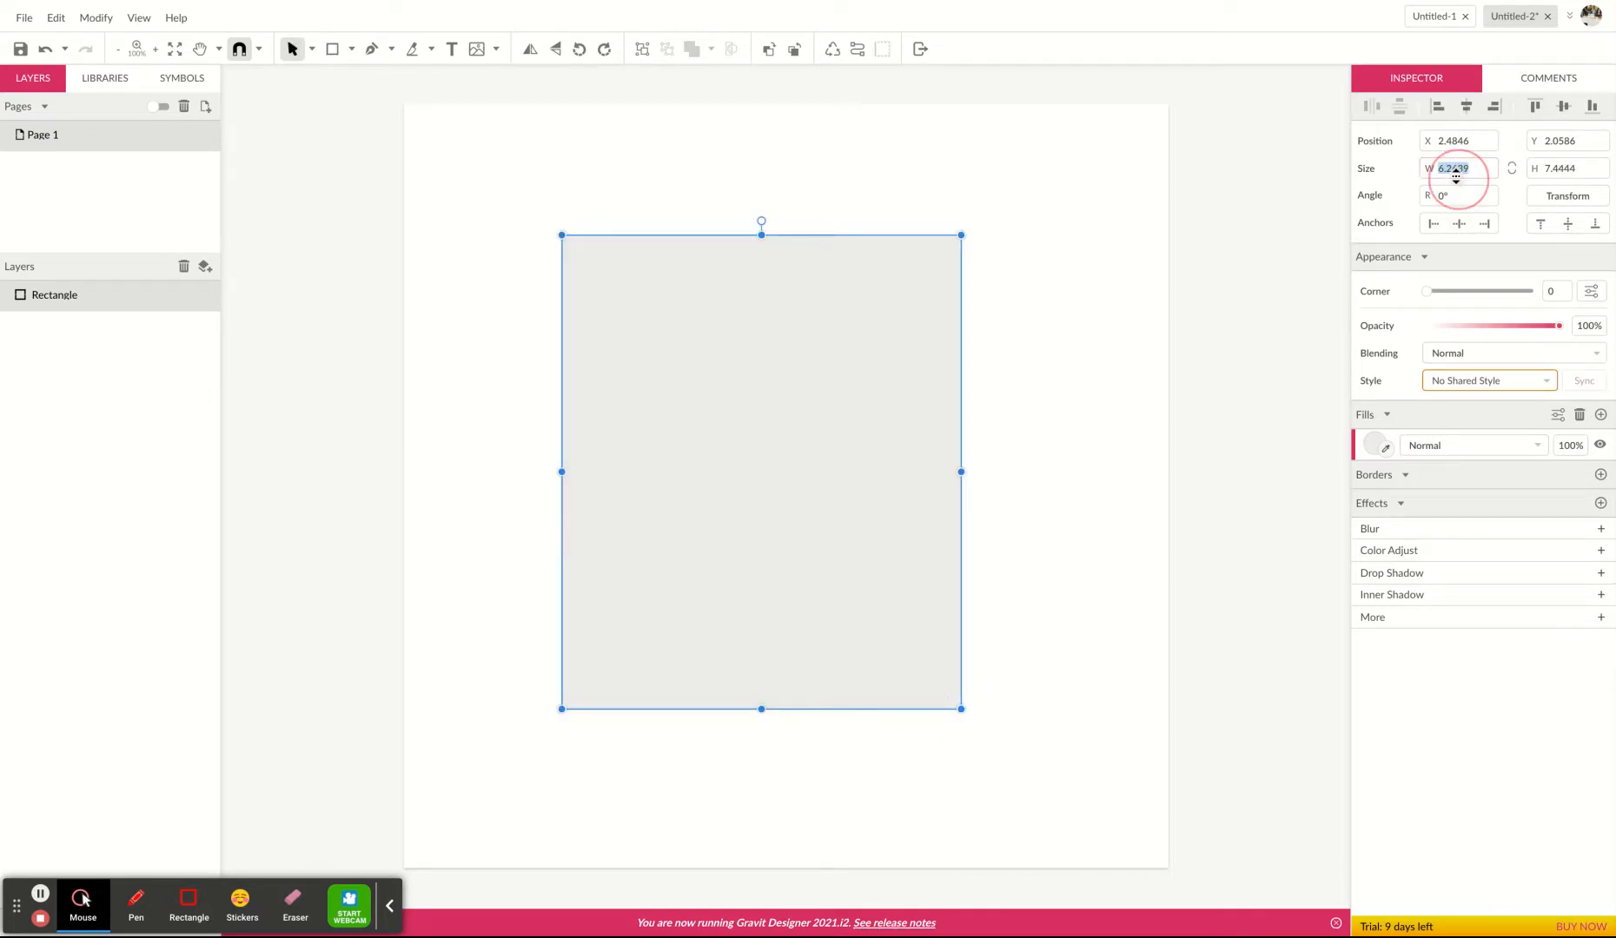
pyautogui.click(1558, 168)
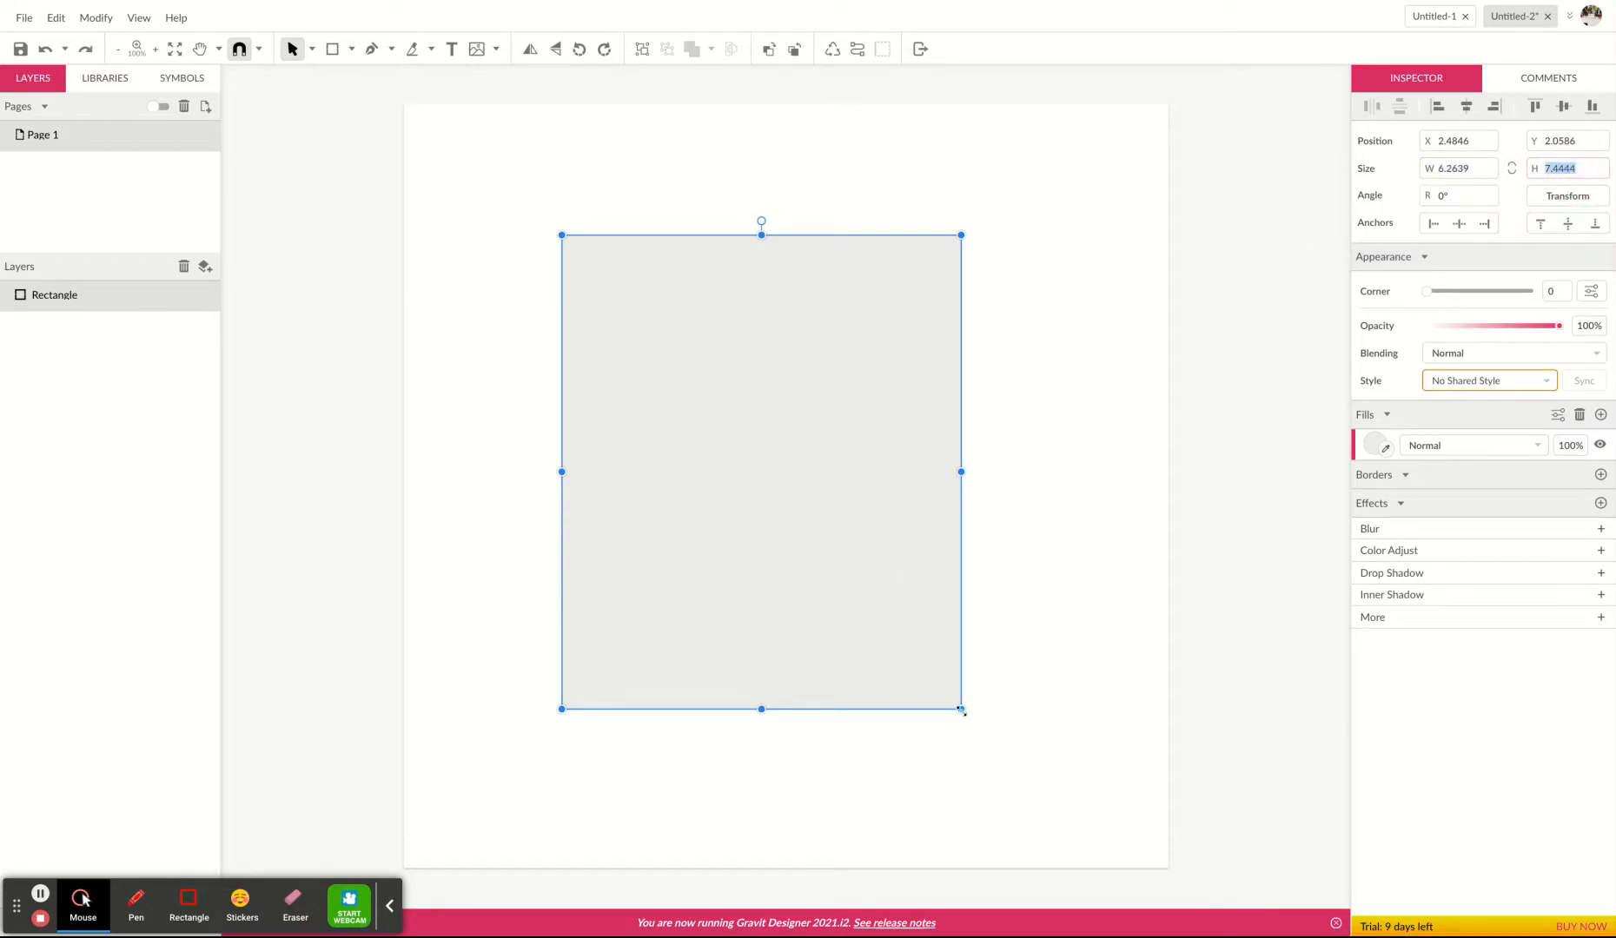
pyautogui.moveTo(961, 708); pyautogui.dragTo(956, 703)
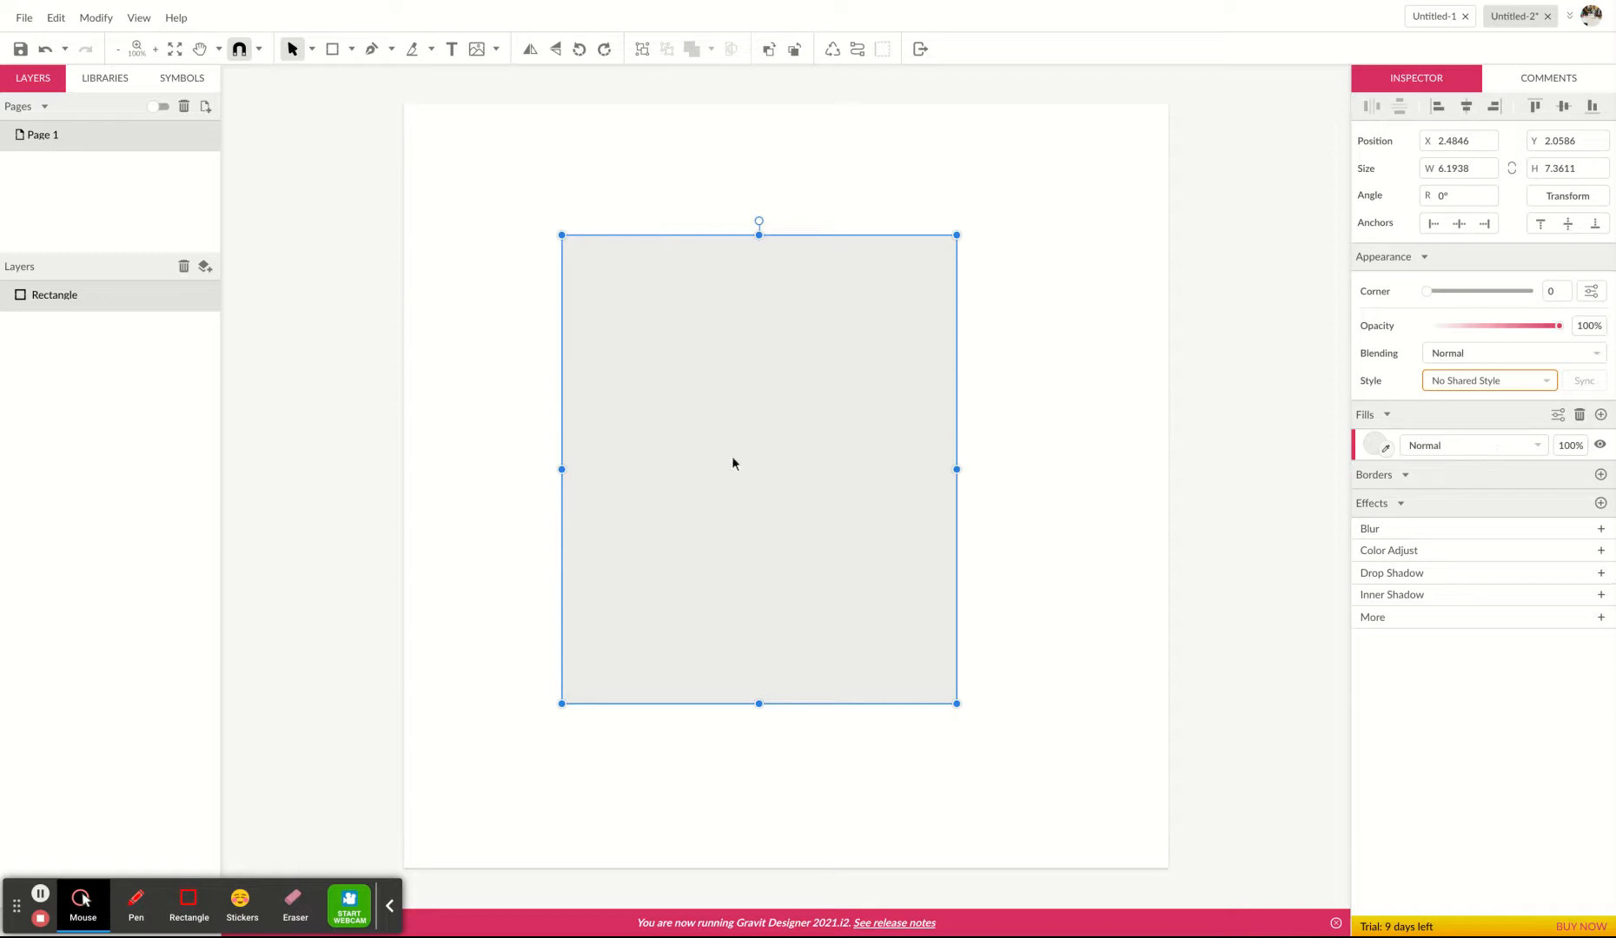
pyautogui.click(1033, 592)
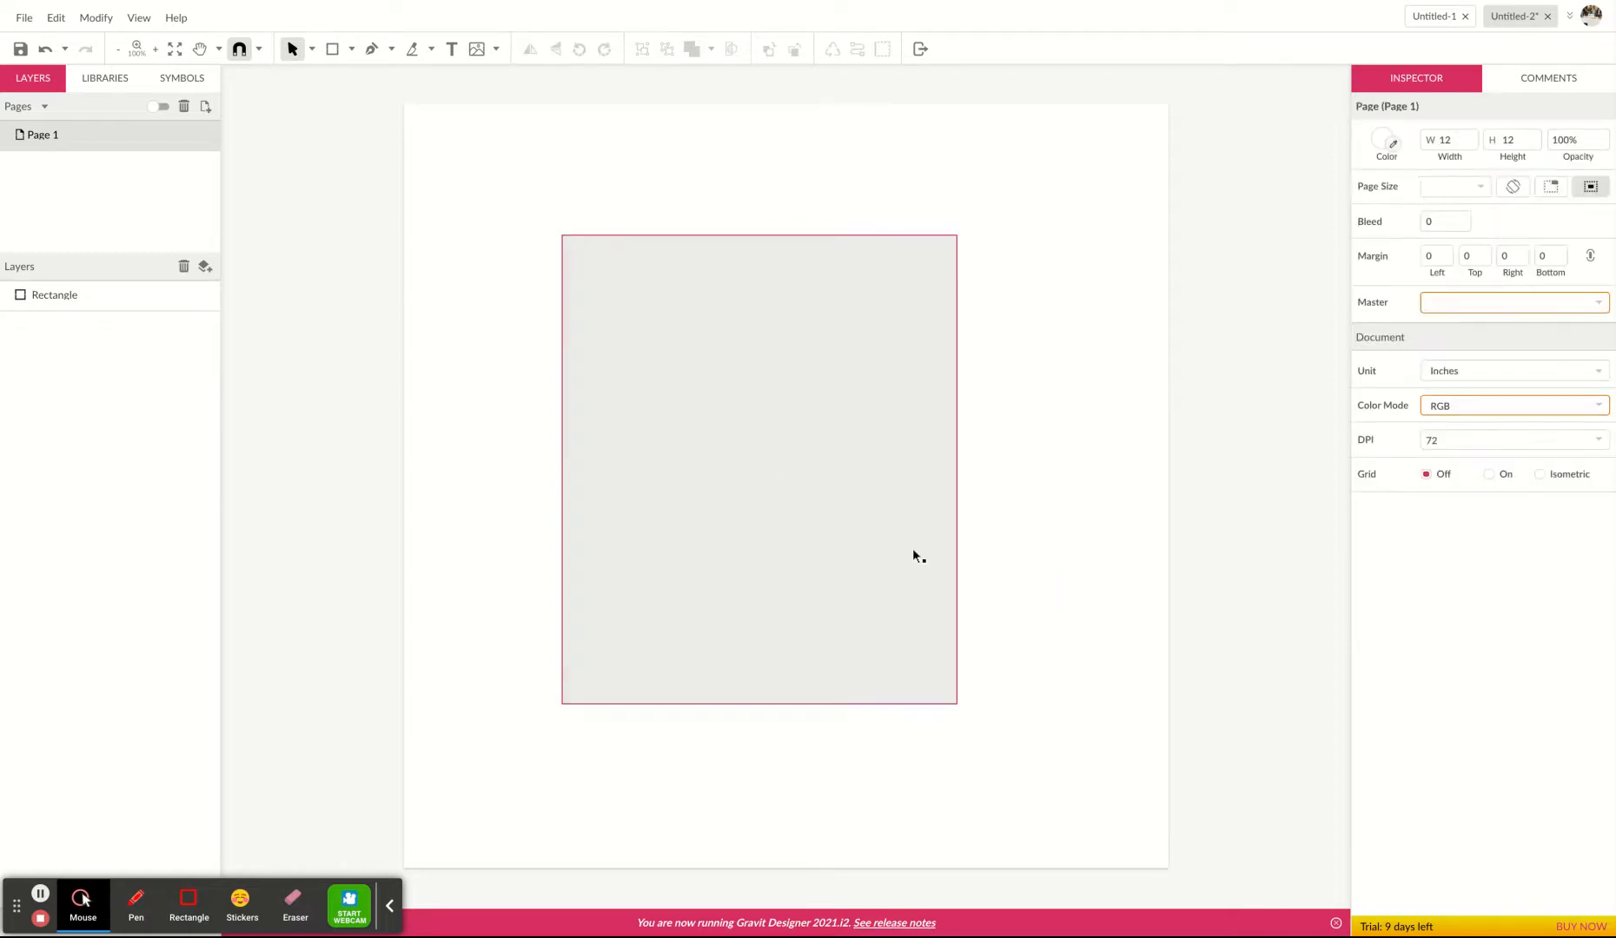
# Remove the rectangle's fill and give it a red border.
pyautogui.click(901, 522)
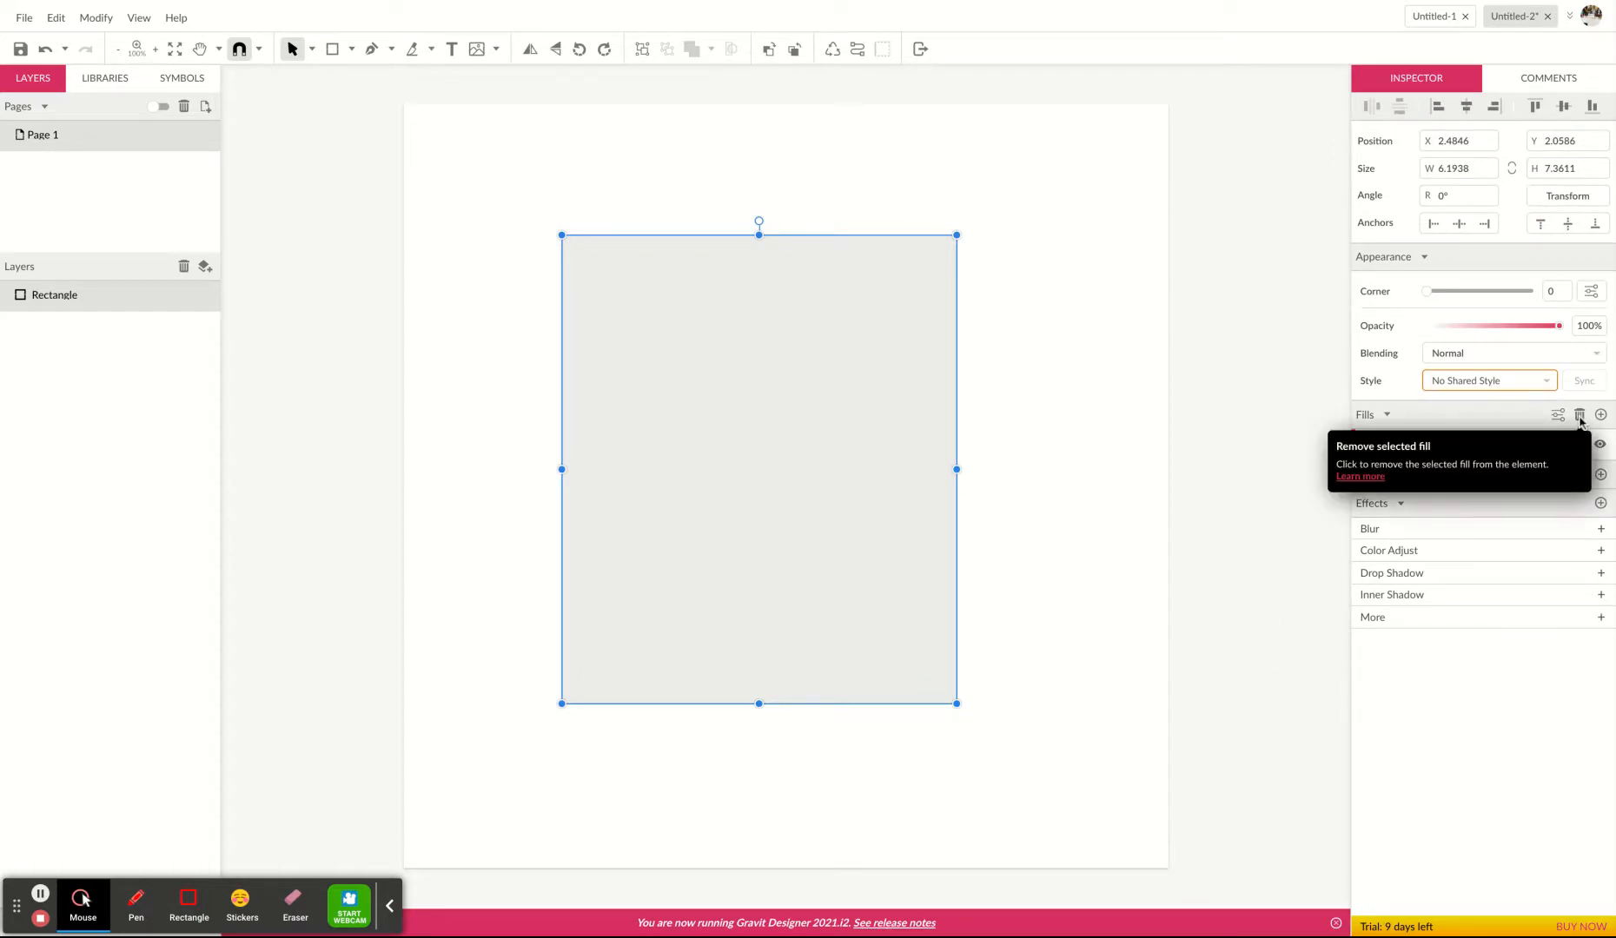
pyautogui.click(1579, 416)
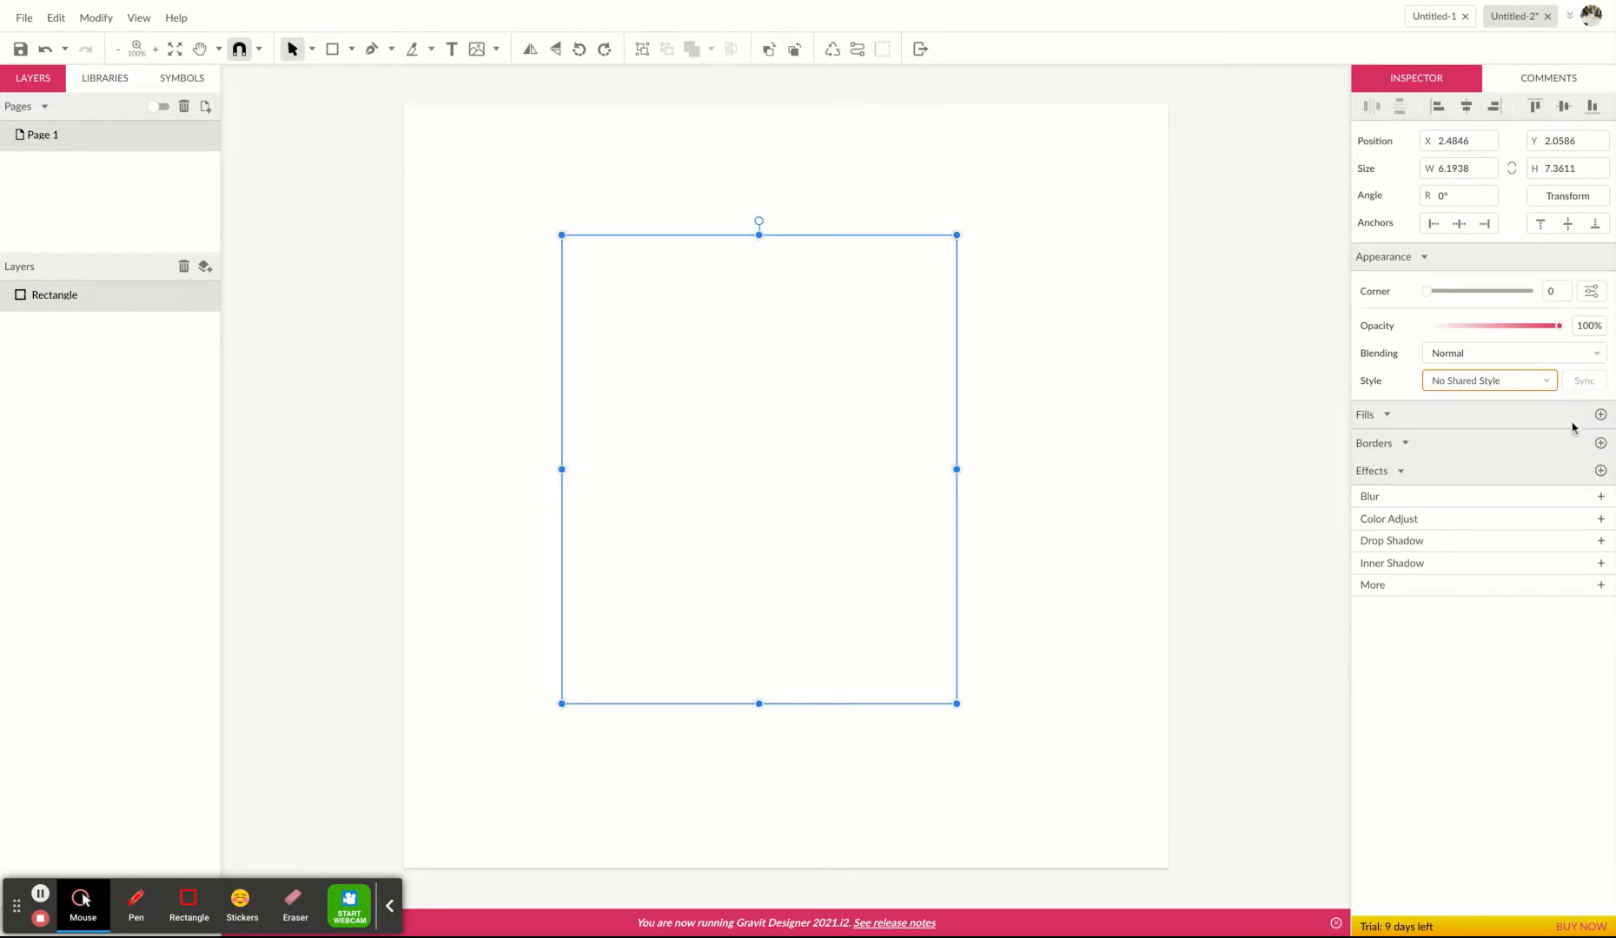
pyautogui.click(1601, 444)
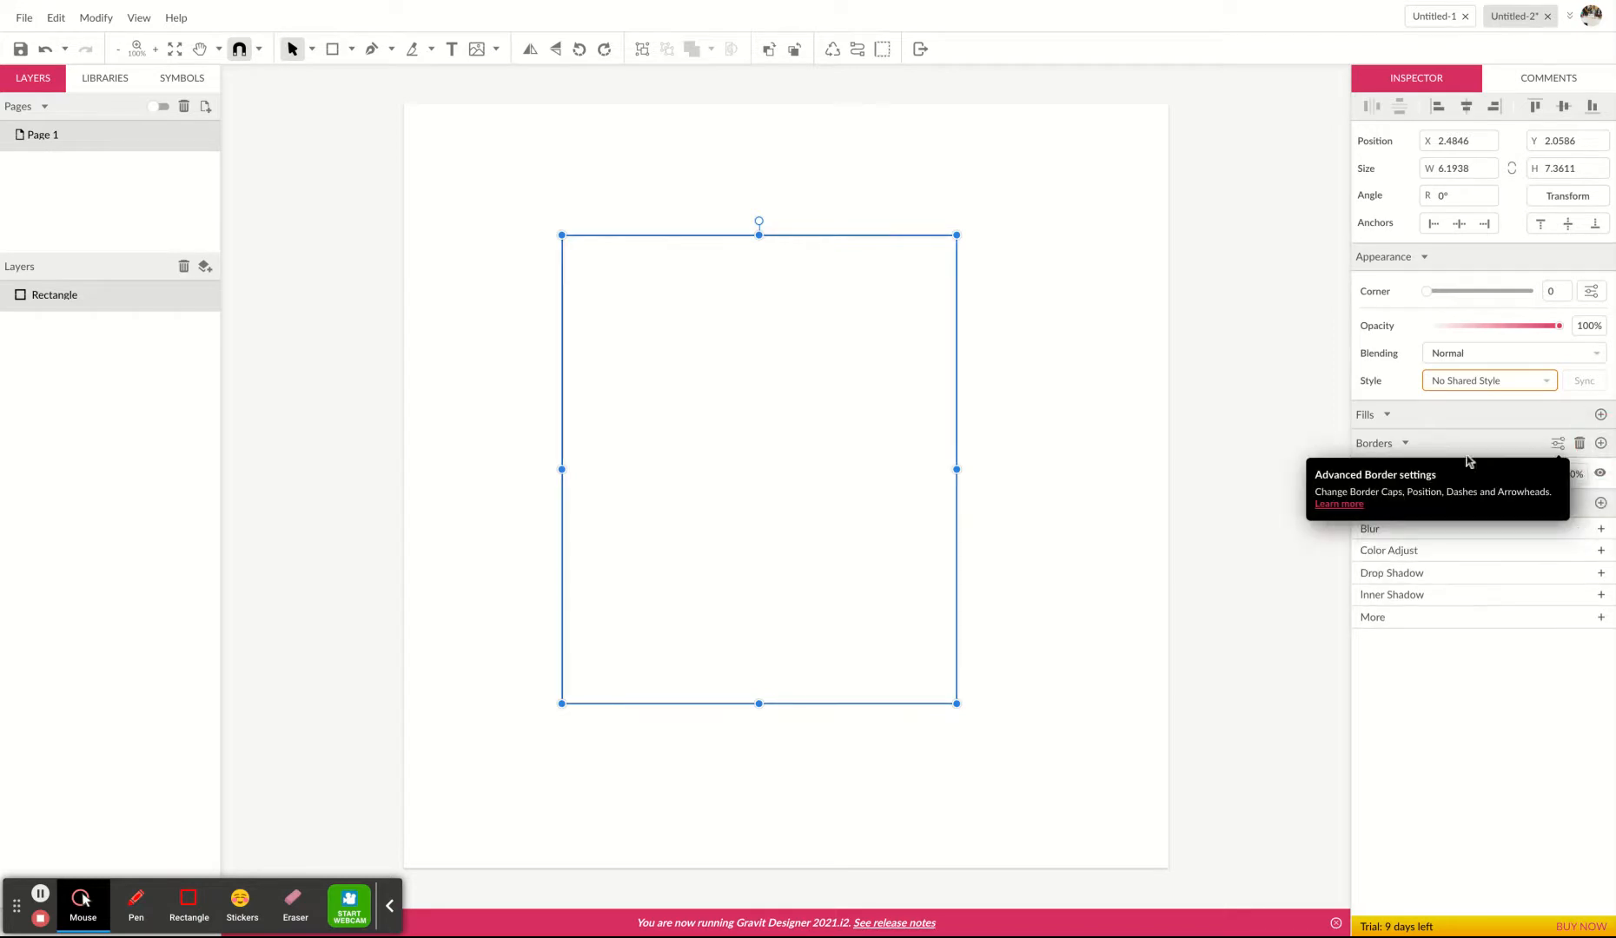
pyautogui.click(1375, 474)
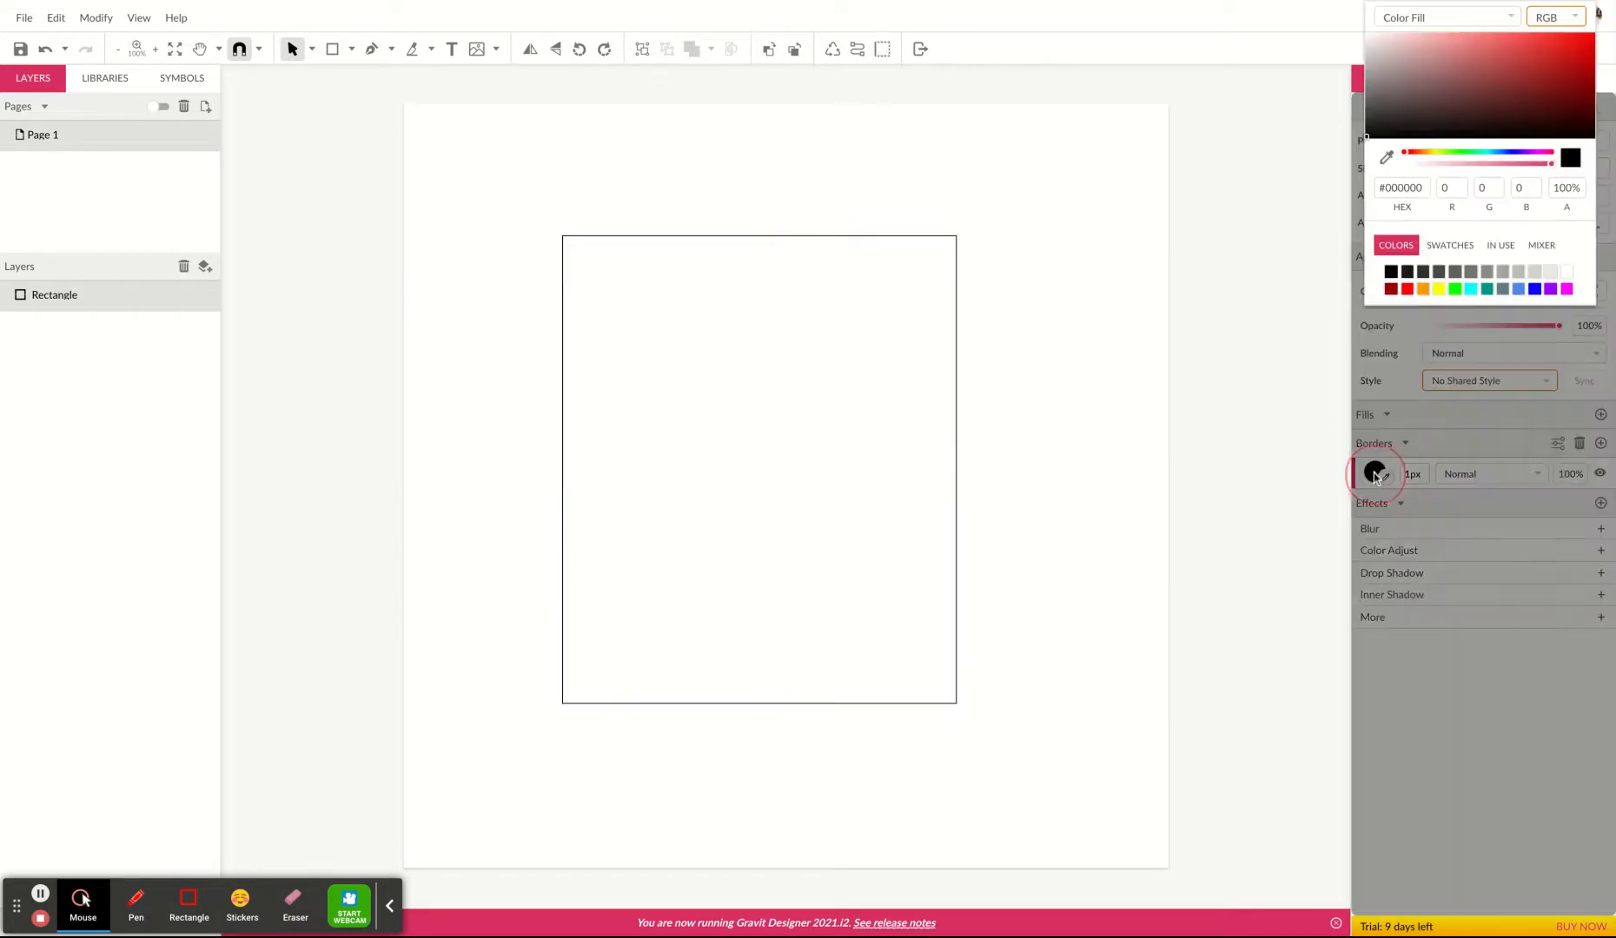
pyautogui.click(1407, 290)
pyautogui.click(1104, 532)
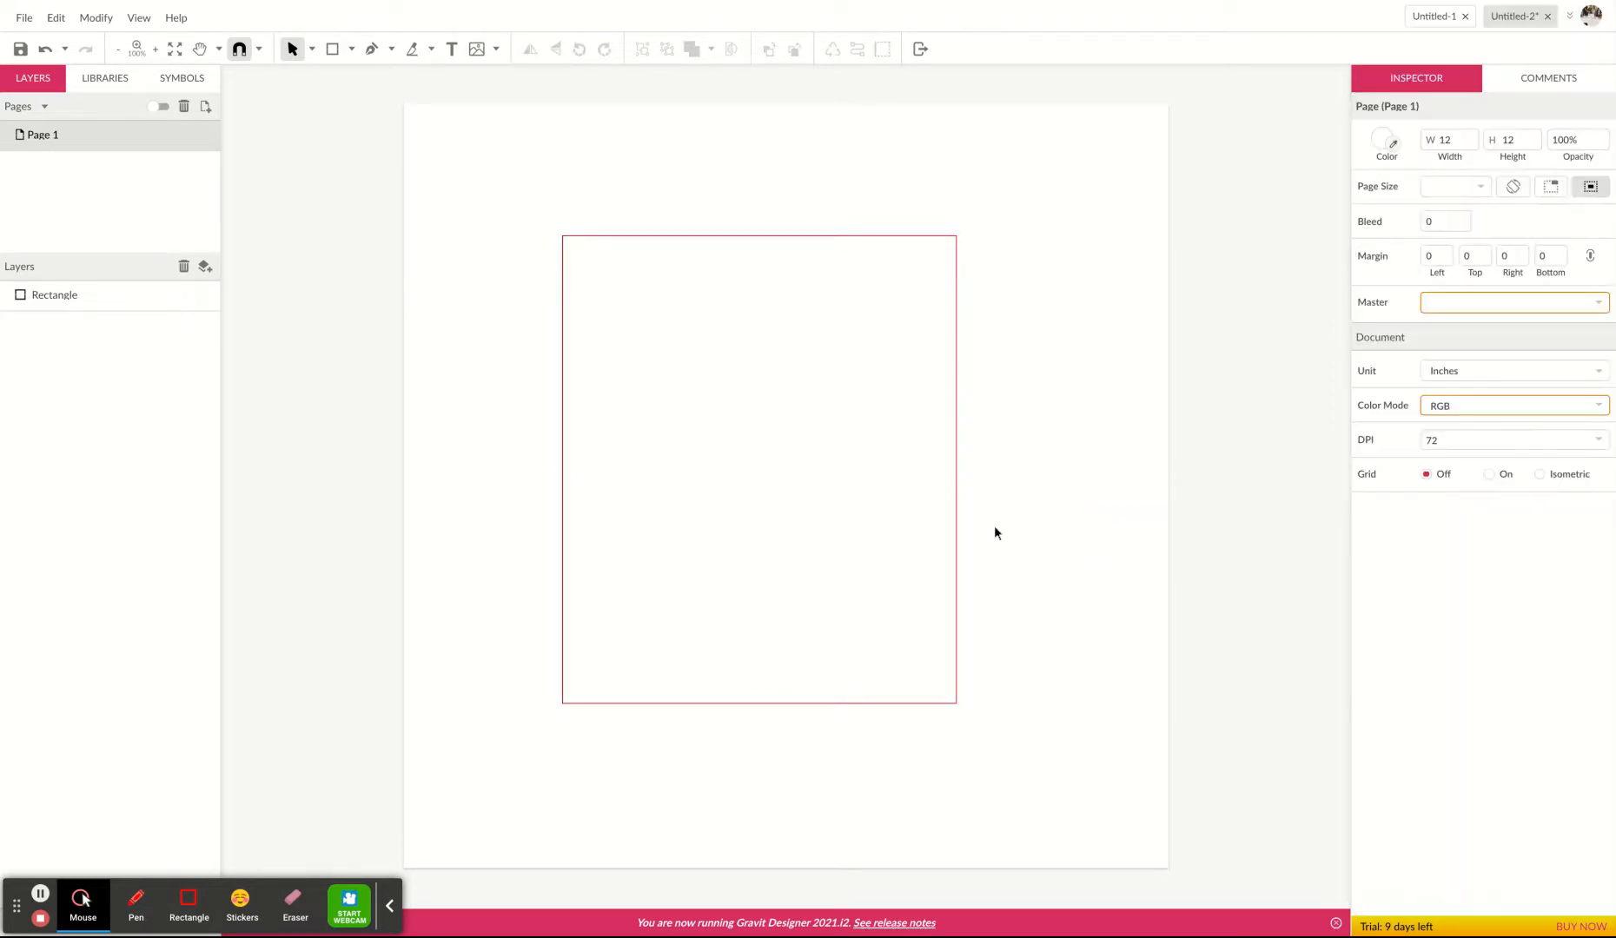
# Round the rectangle's corners slightly.
pyautogui.click(958, 521)
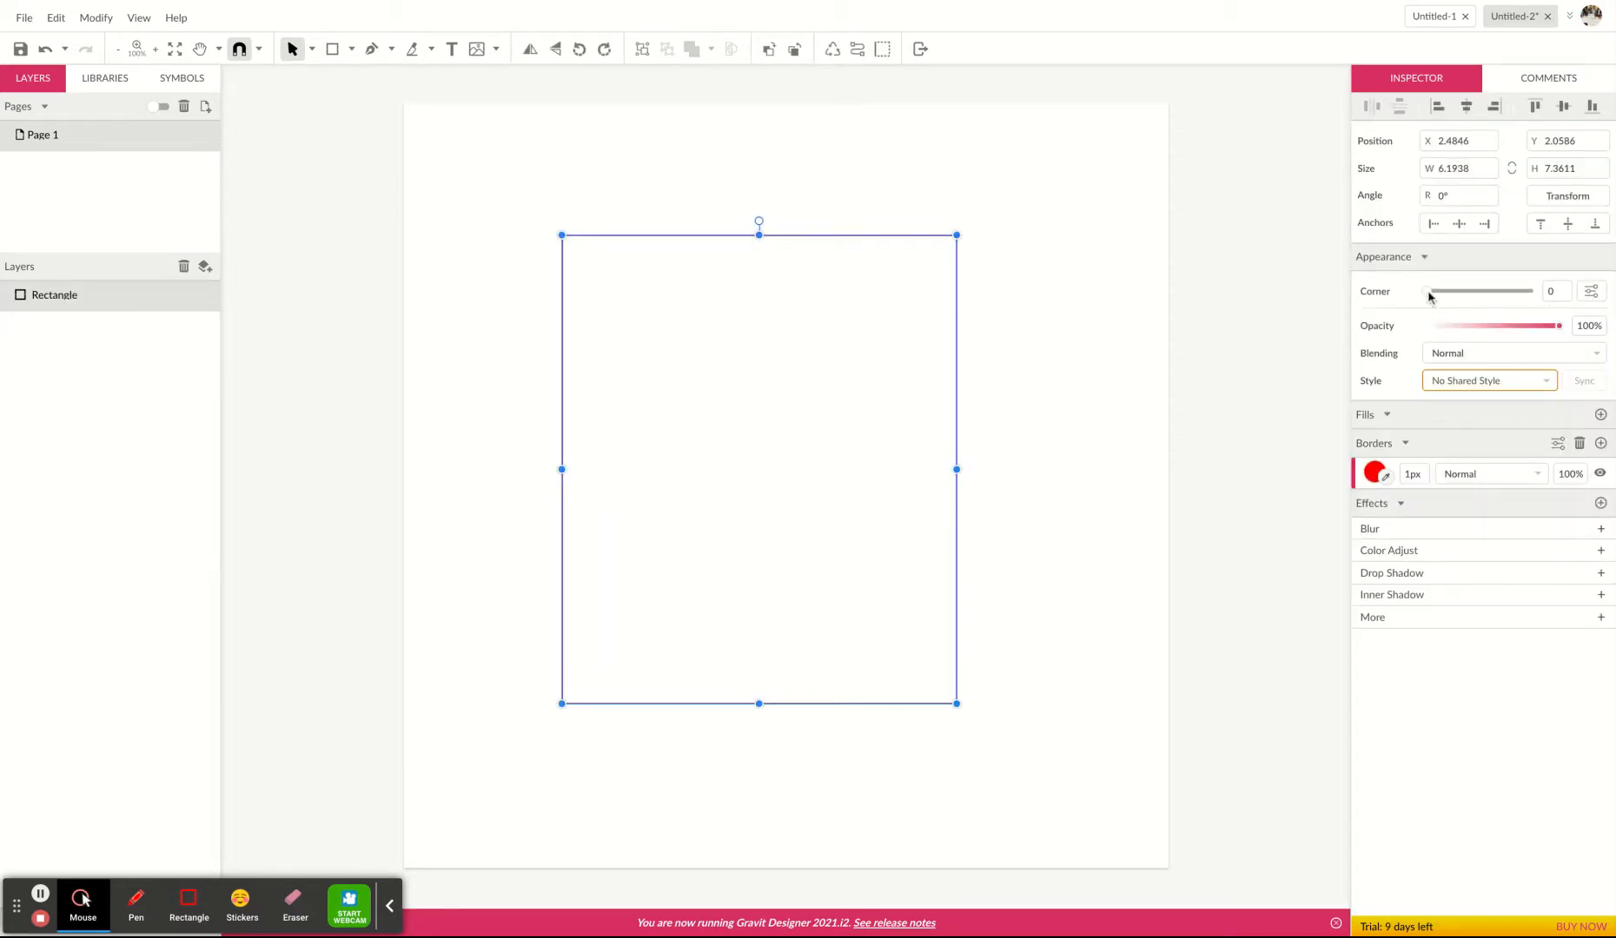
pyautogui.moveTo(1429, 296); pyautogui.dragTo(1438, 293)
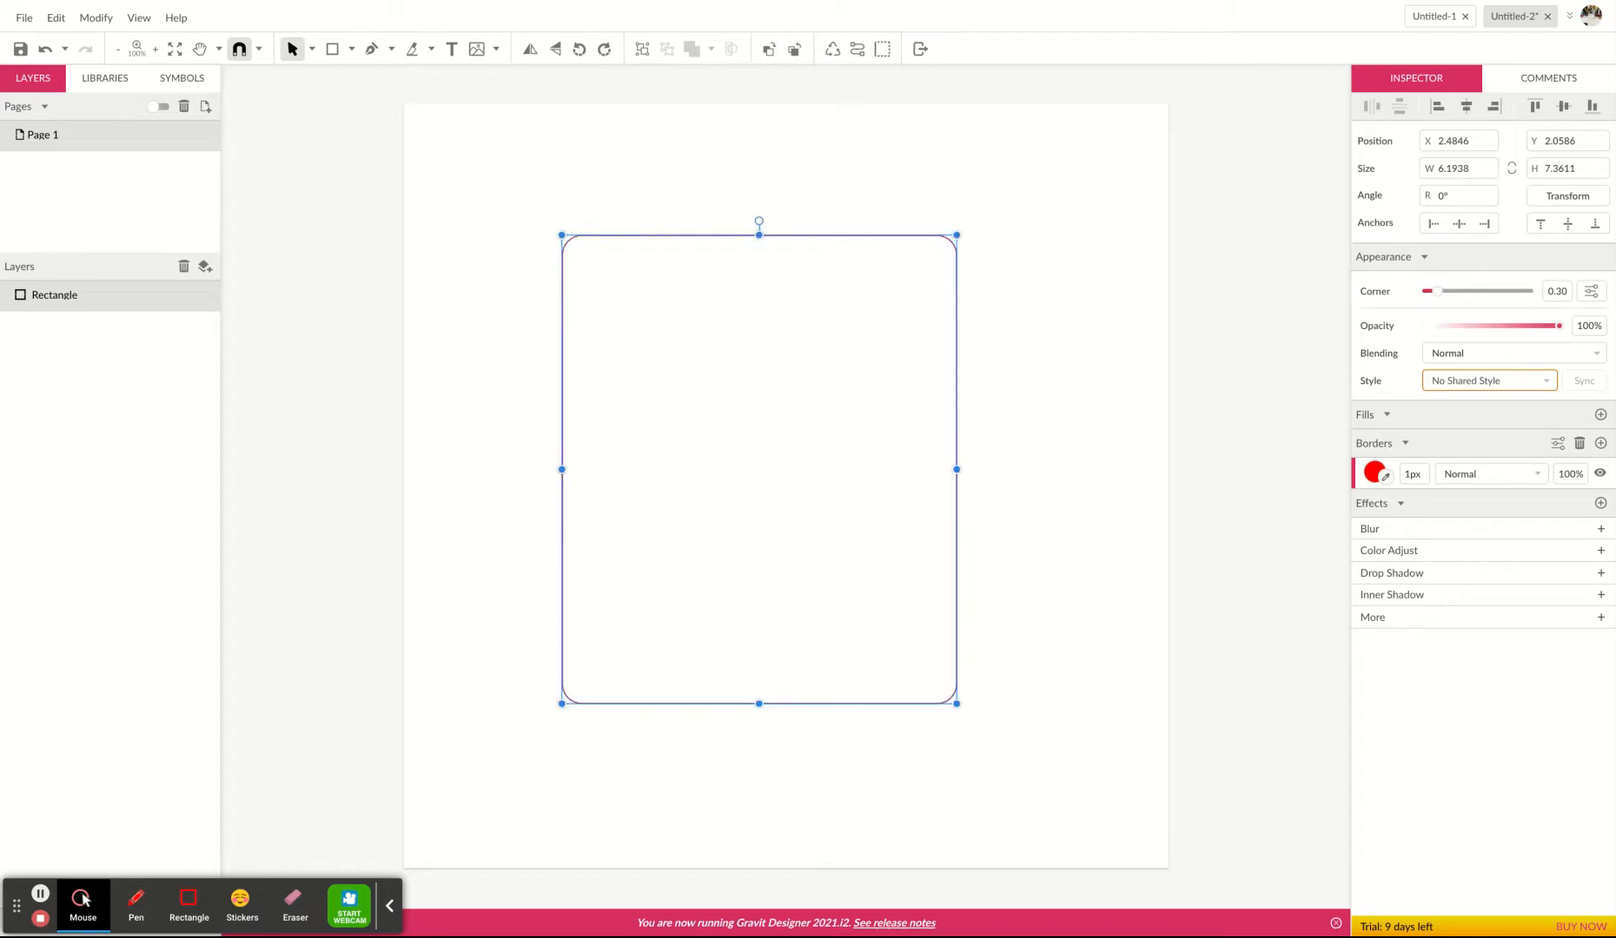
pyautogui.click(1058, 453)
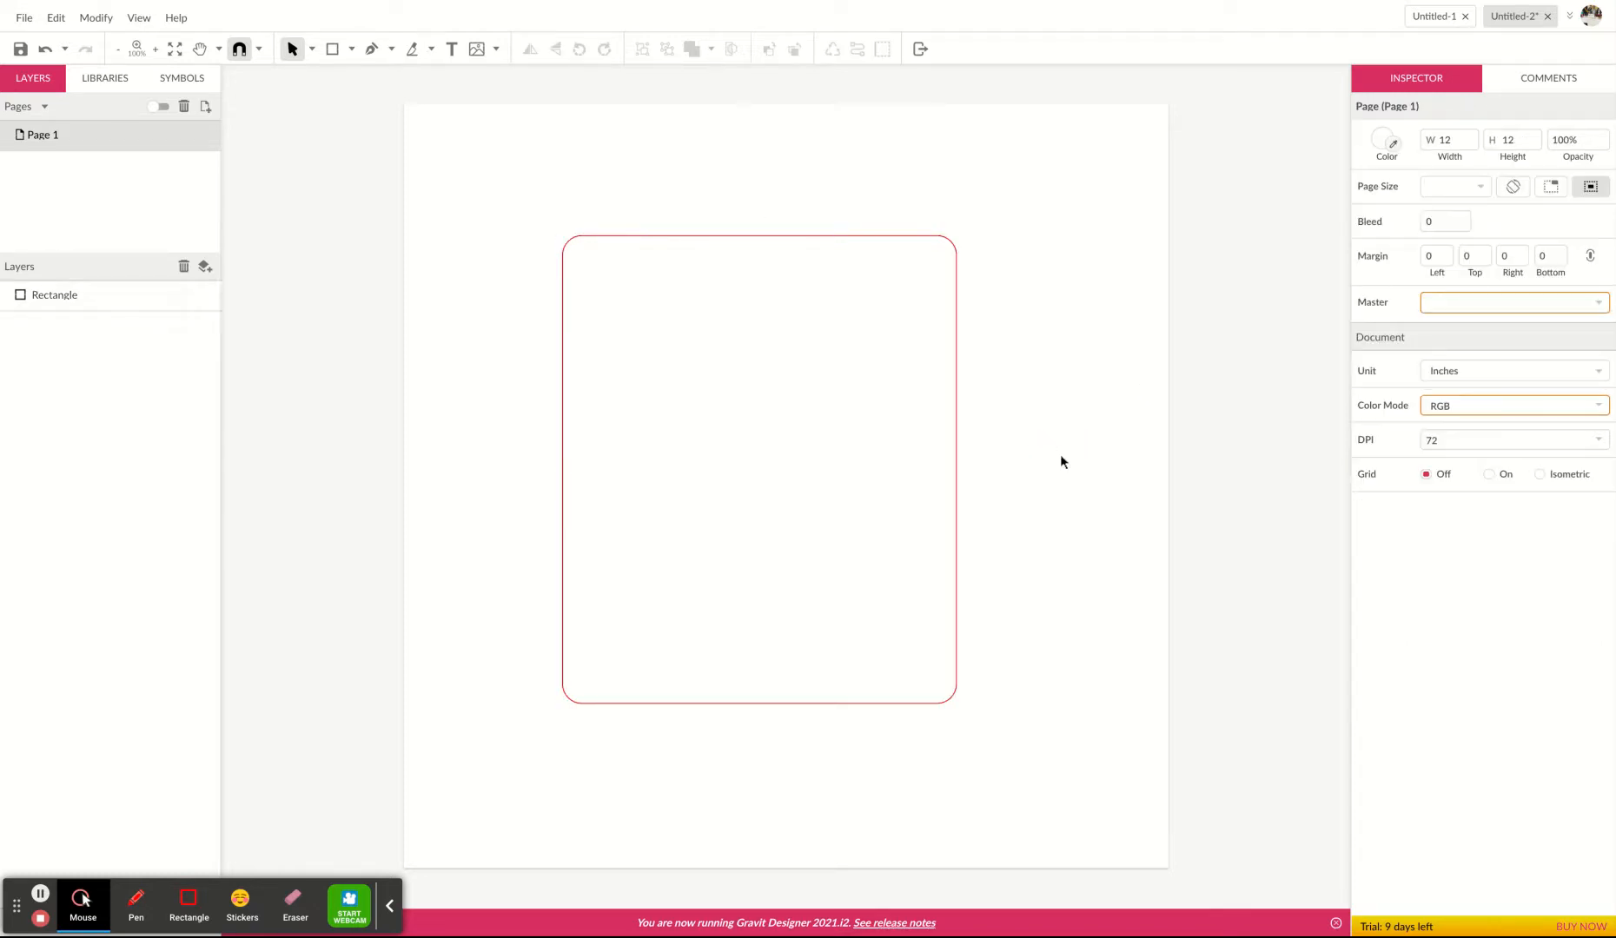
# Add a text line with the award's name near the top inside the rectangle.
pyautogui.click(452, 52)
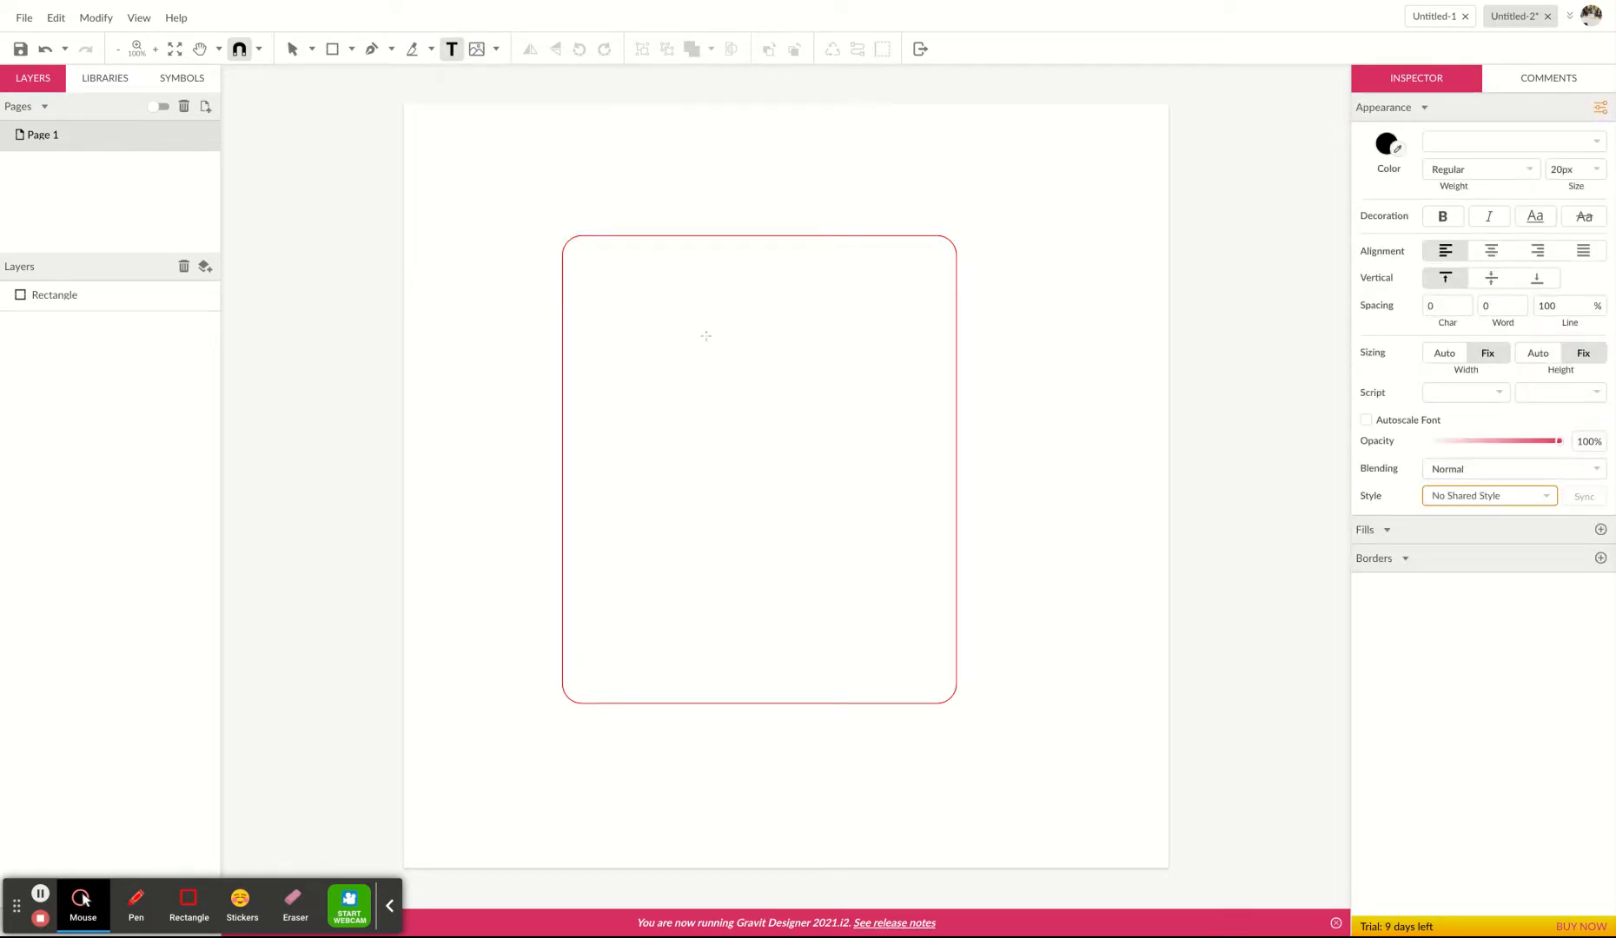
pyautogui.click(669, 301)
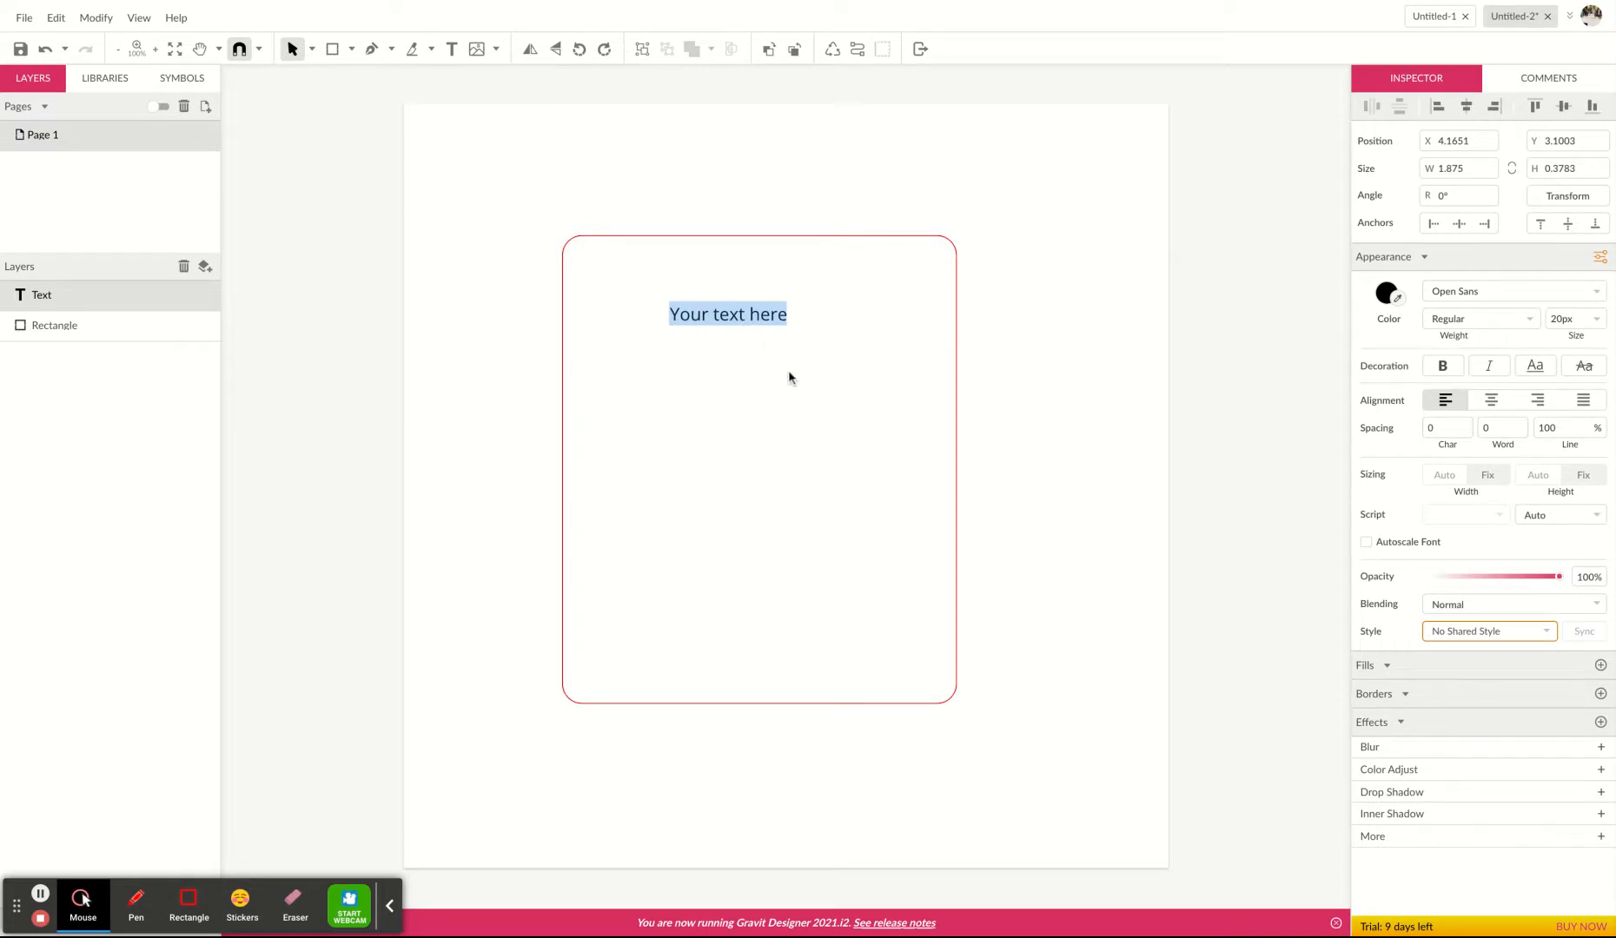
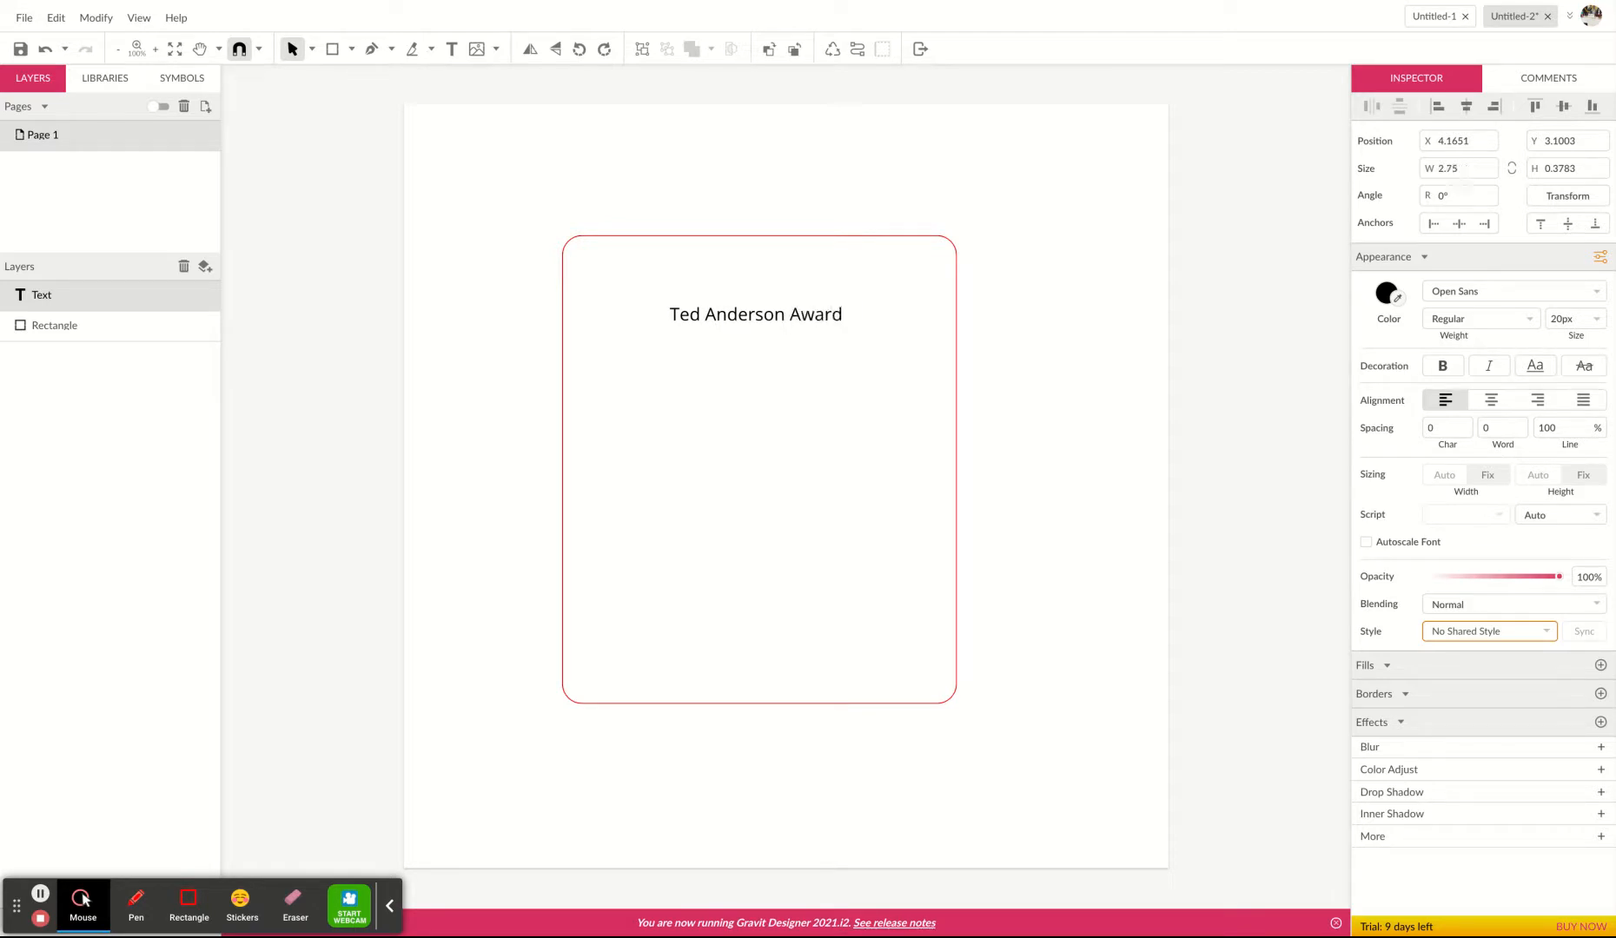
pyautogui.click(1067, 534)
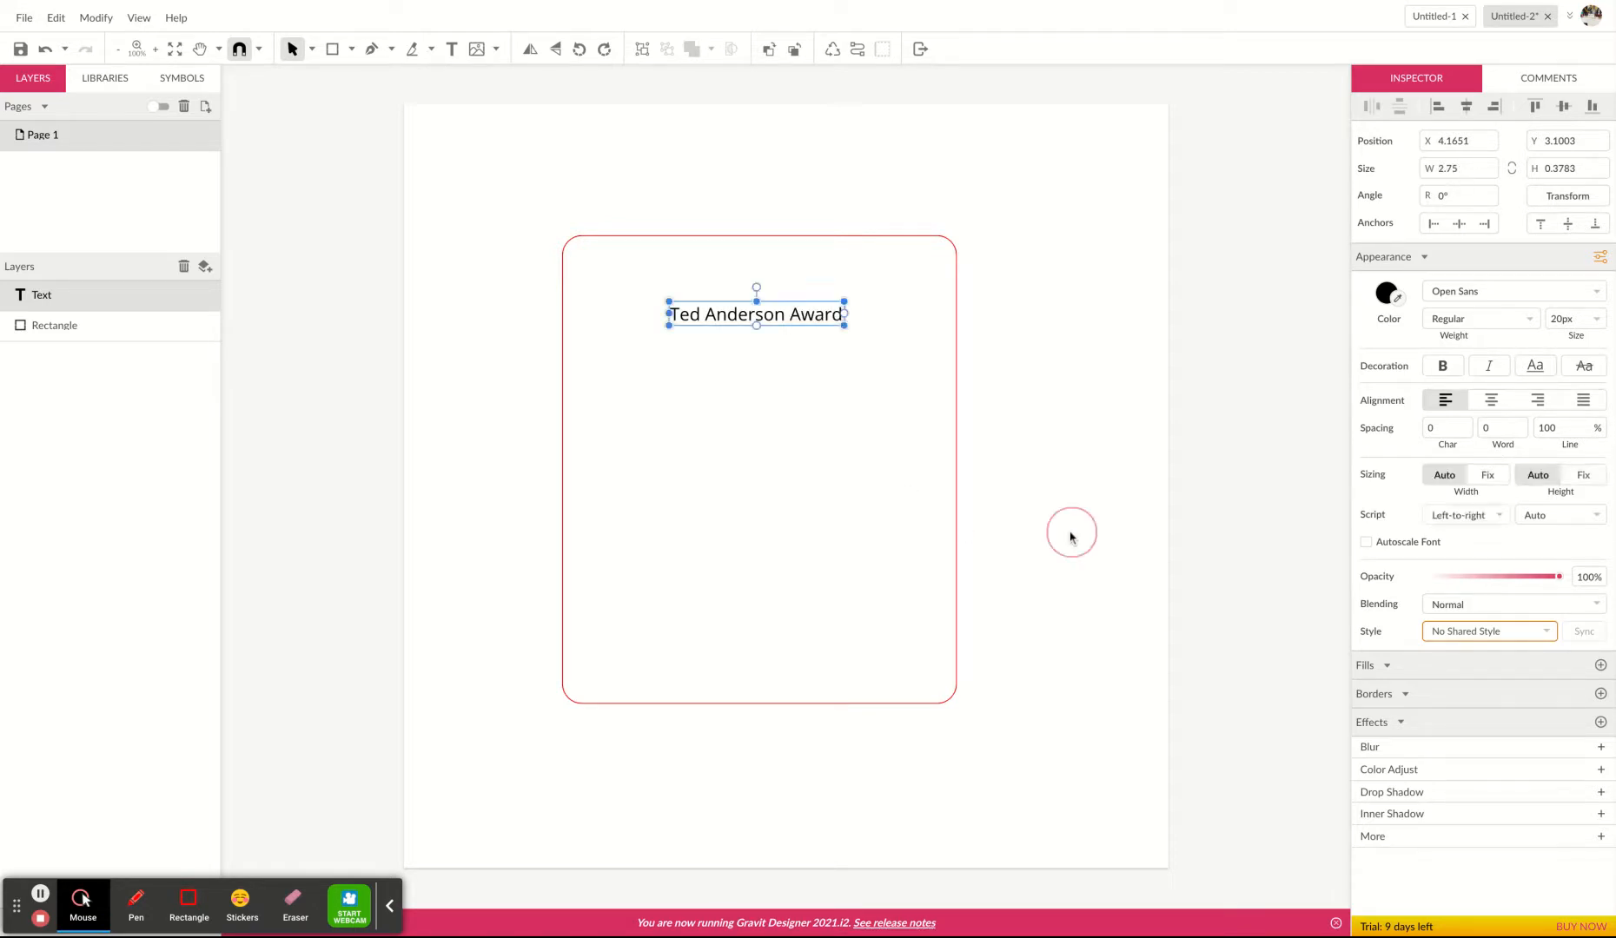
# Set the award title to the Oldenburg font at 36 pt and center it near the top of the rectangle.
pyautogui.click(771, 322)
pyautogui.click(1596, 294)
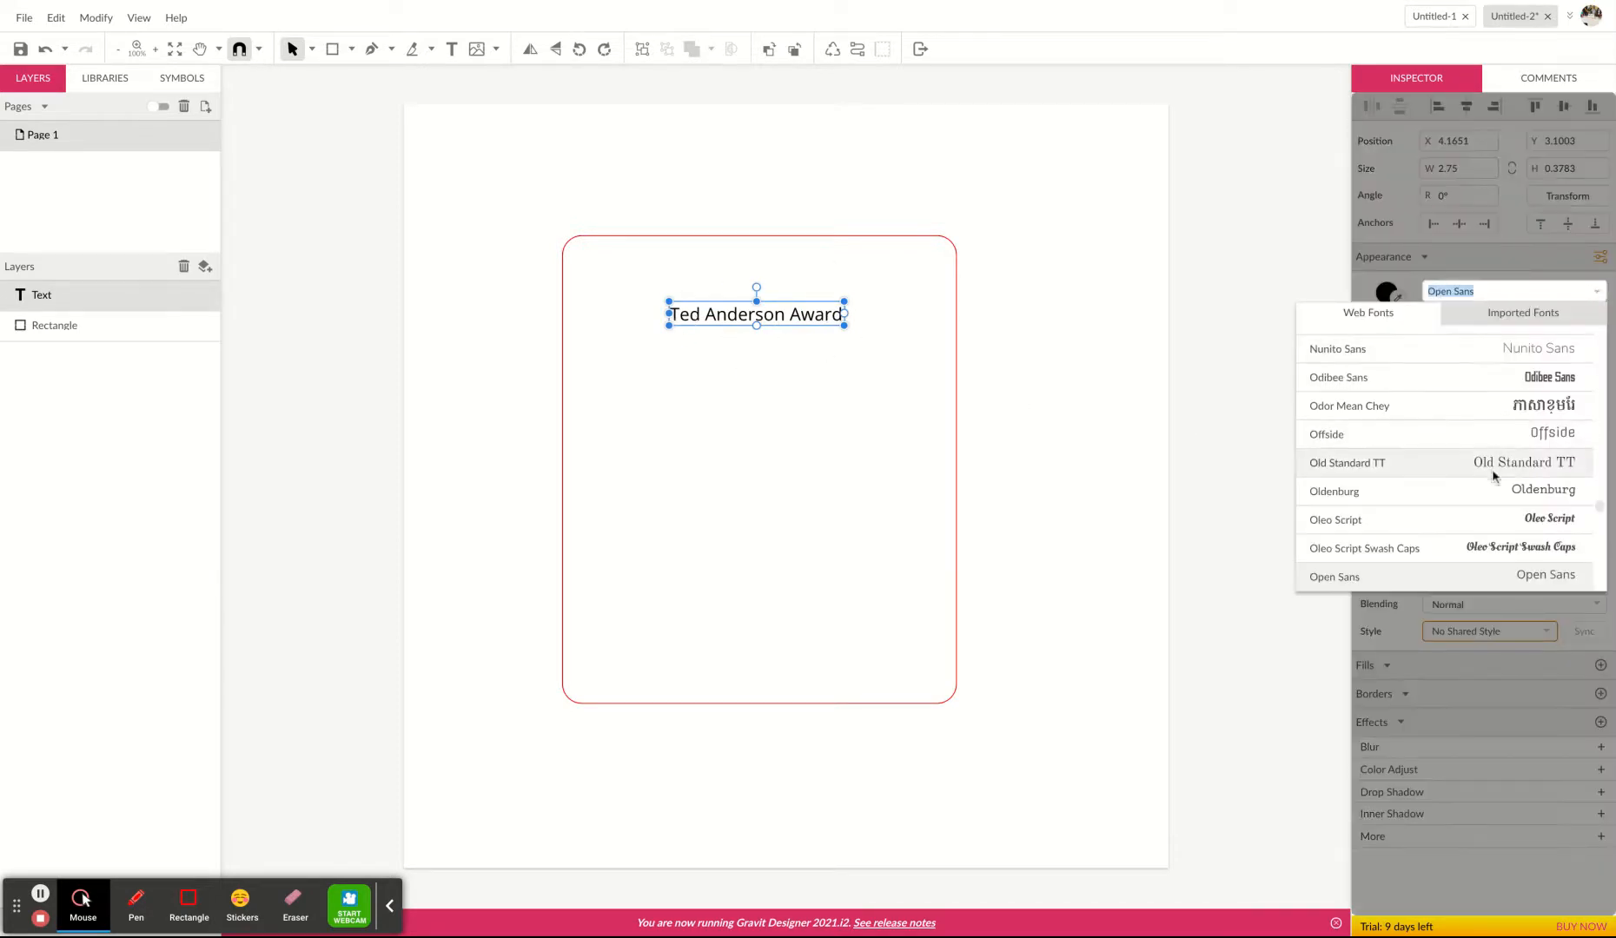
pyautogui.click(1491, 492)
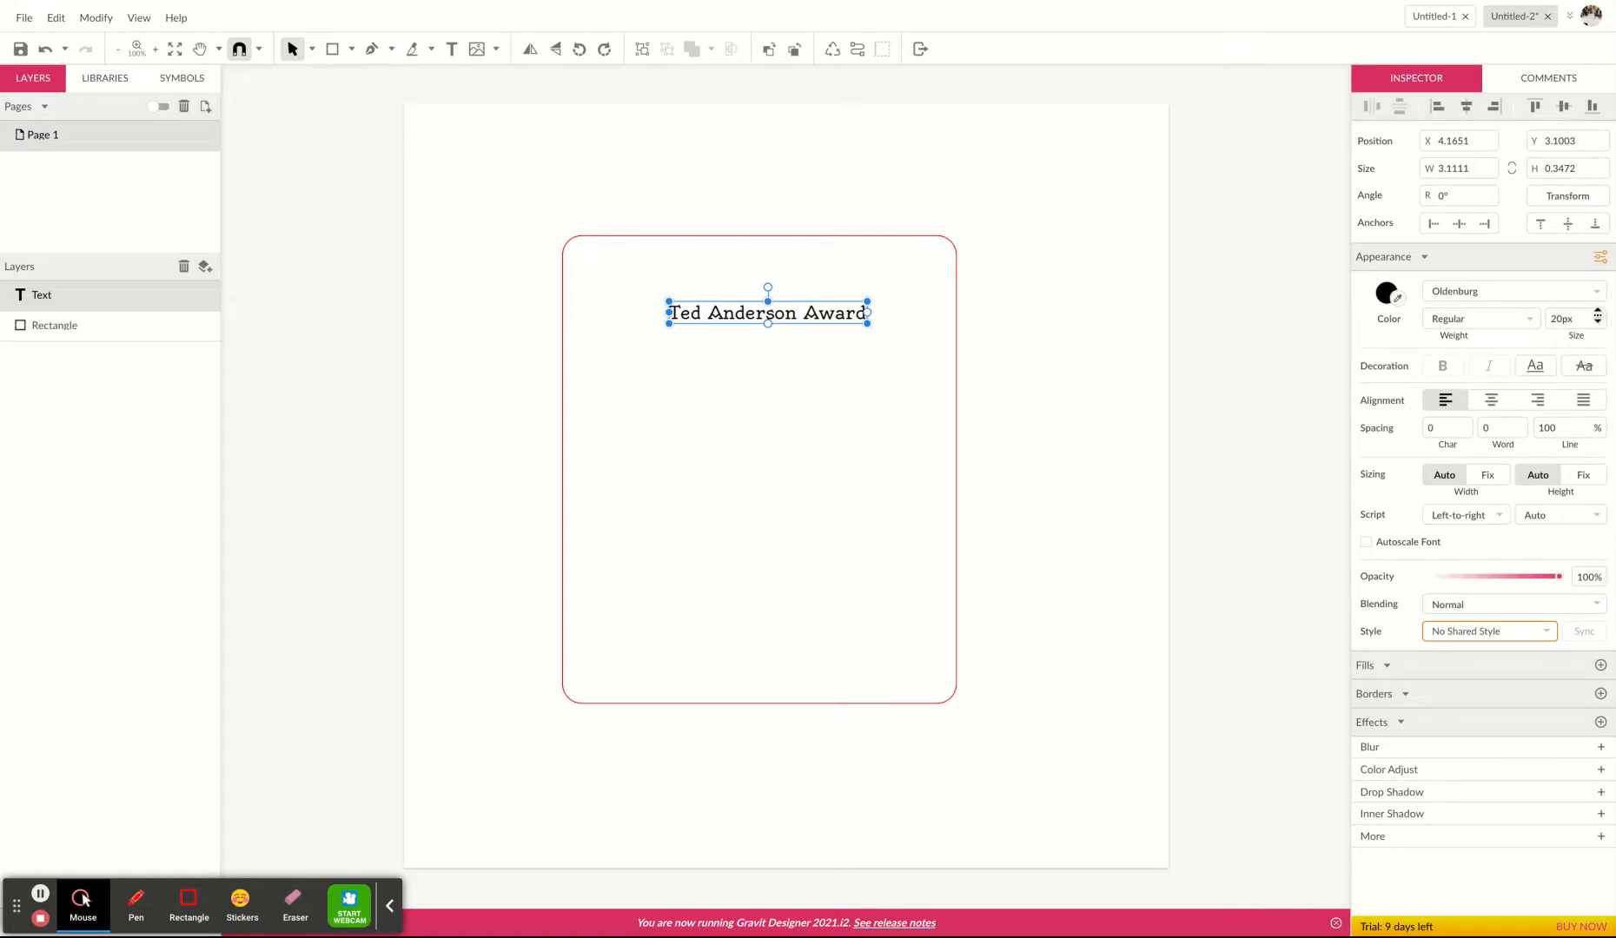
pyautogui.click(1596, 318)
pyautogui.scroll(-3, 1583, 405)
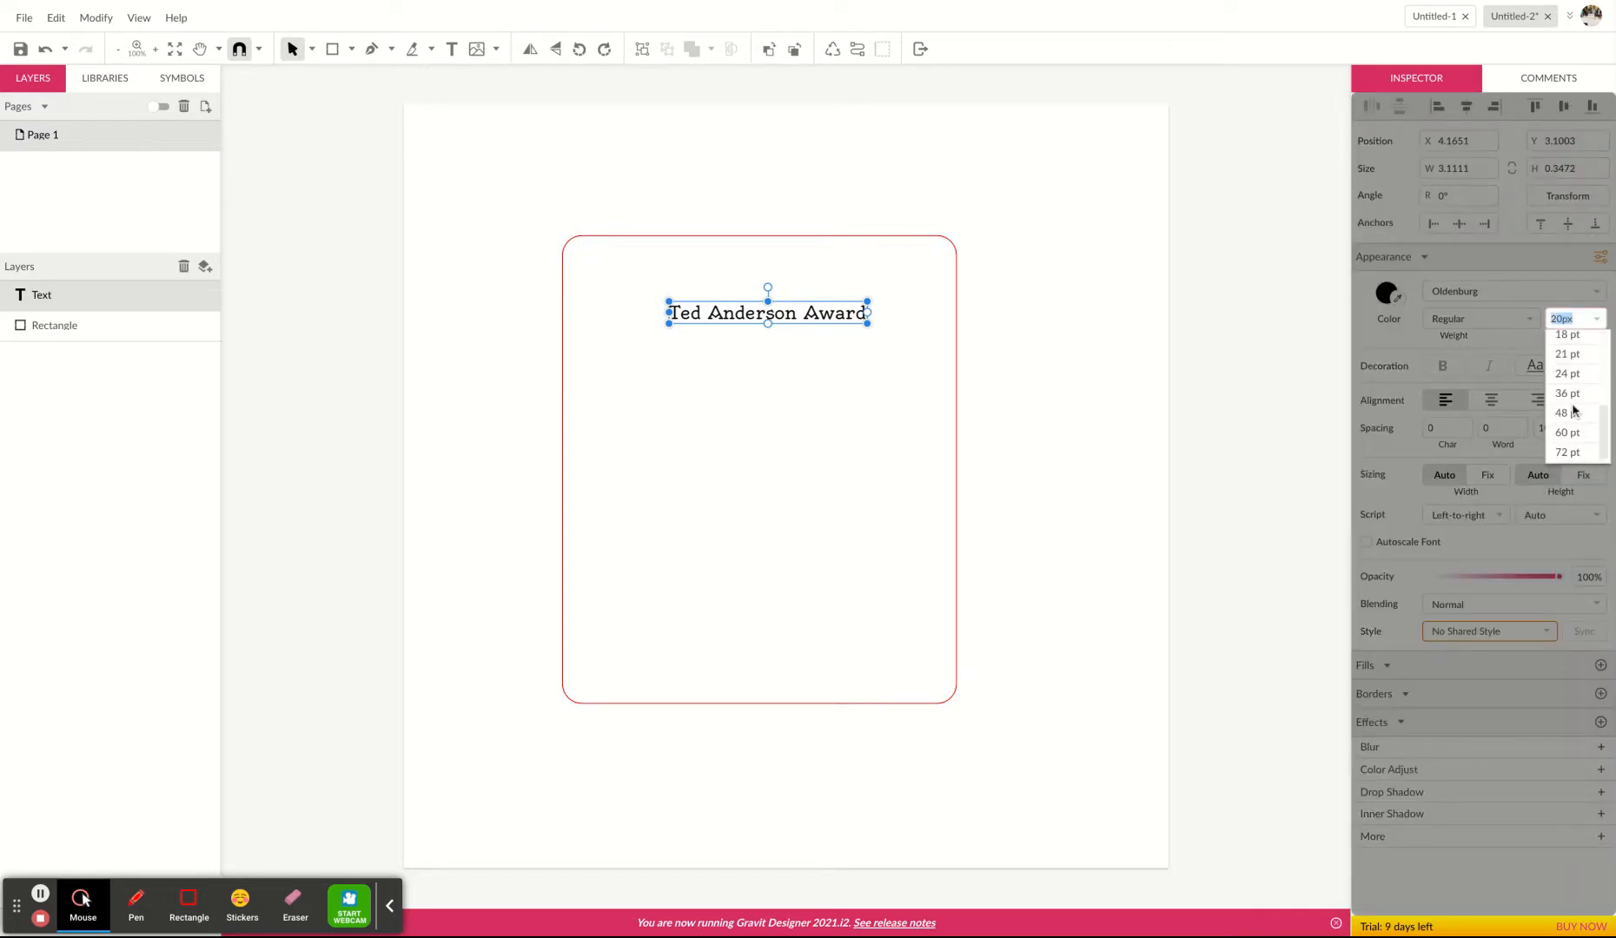
pyautogui.click(1569, 394)
pyautogui.moveTo(886, 340); pyautogui.dragTo(812, 353)
pyautogui.click(1053, 473)
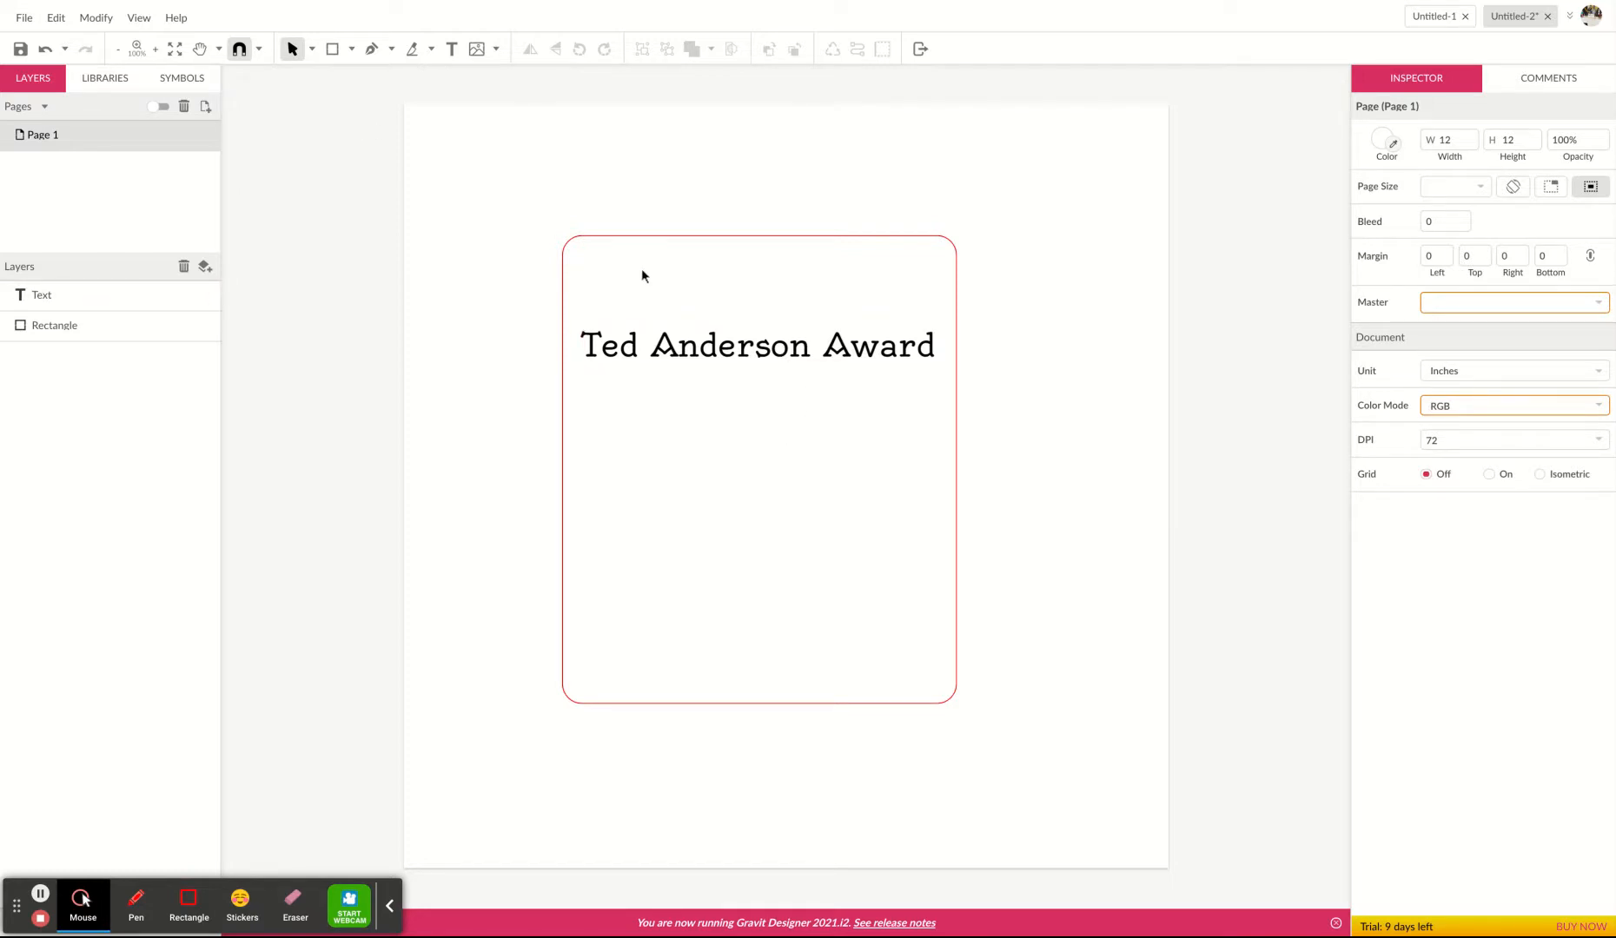
# Add a text reading 'Name of Student' inside the rectangle below the title.
pyautogui.click(451, 50)
pyautogui.click(742, 420)
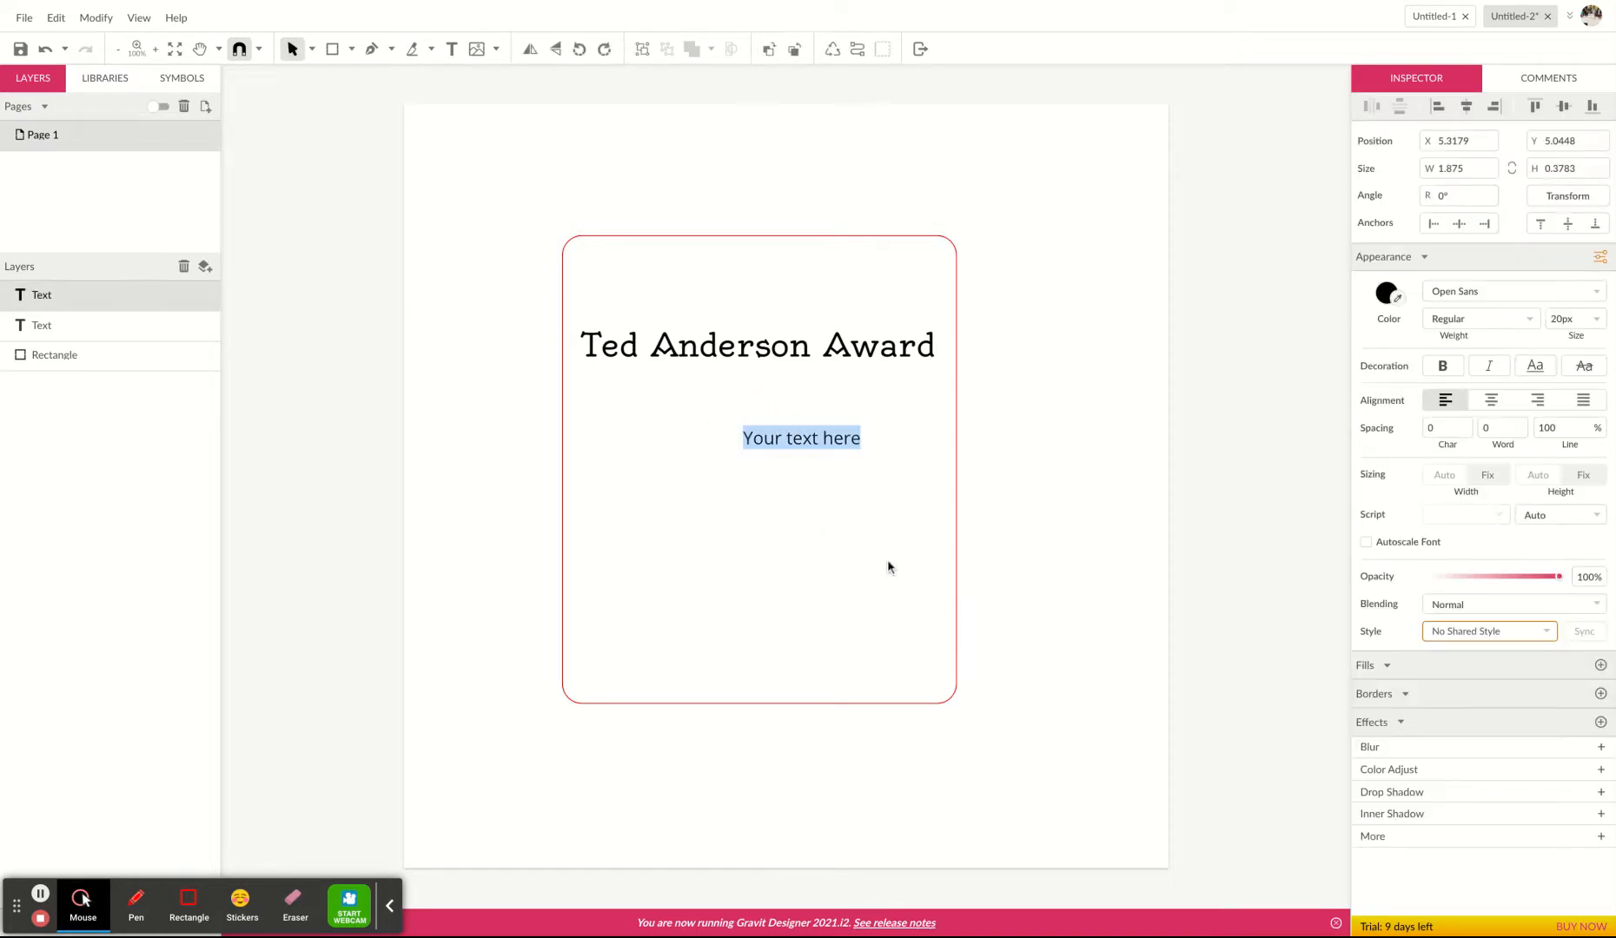
pyautogui.press('BackSpace')
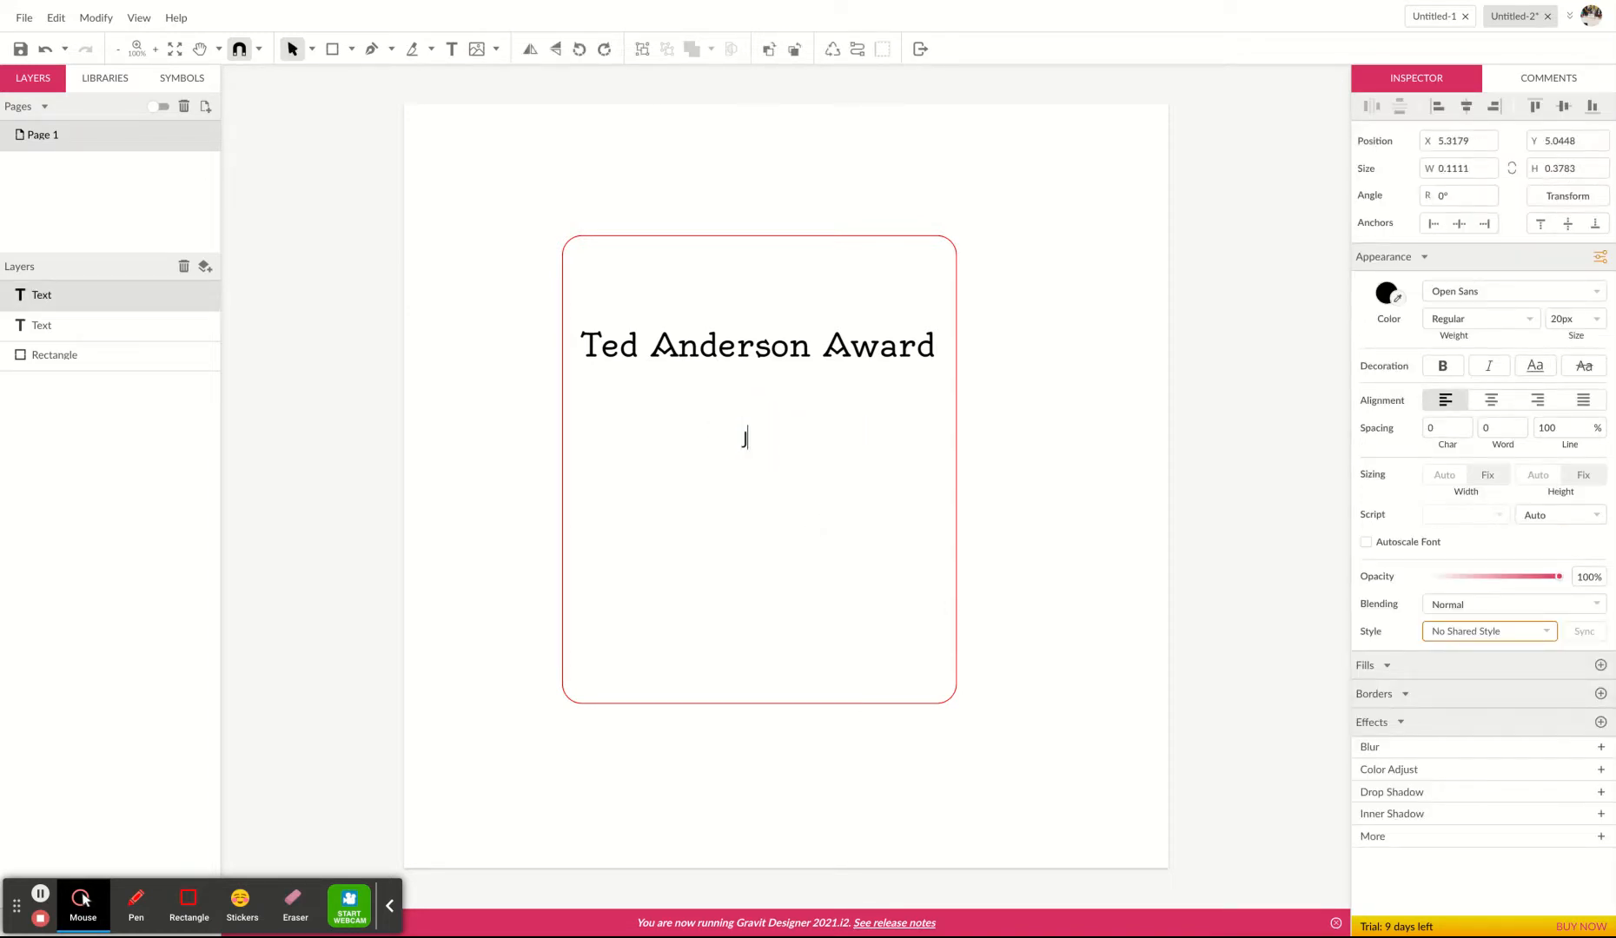
pyautogui.write('Name of Student')
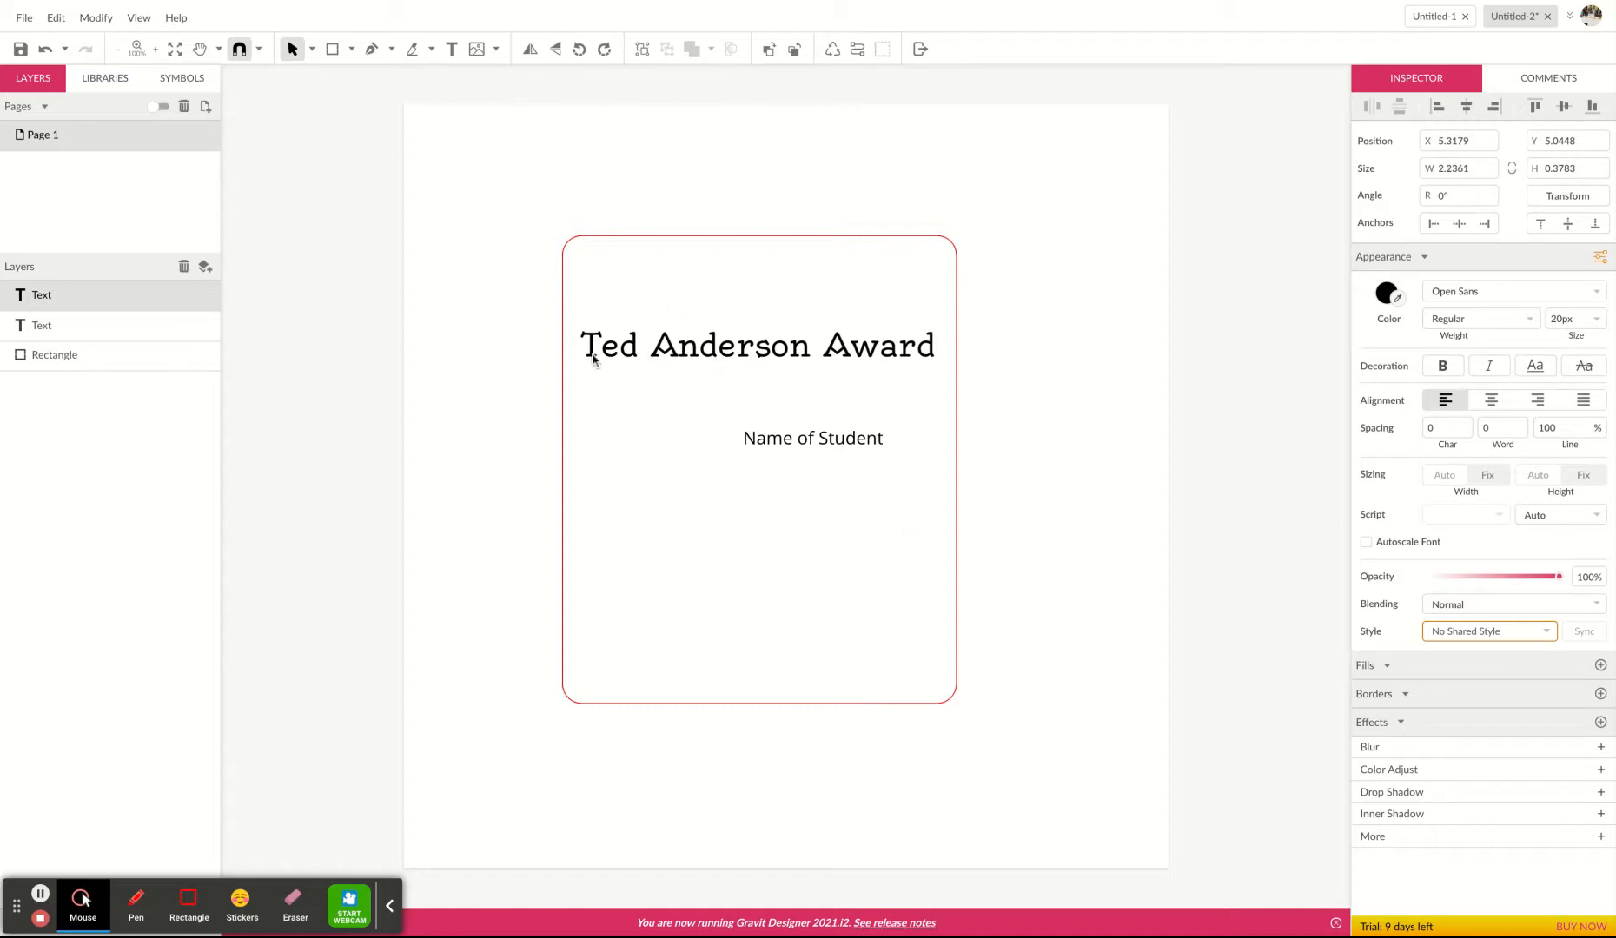
pyautogui.press('Escape')
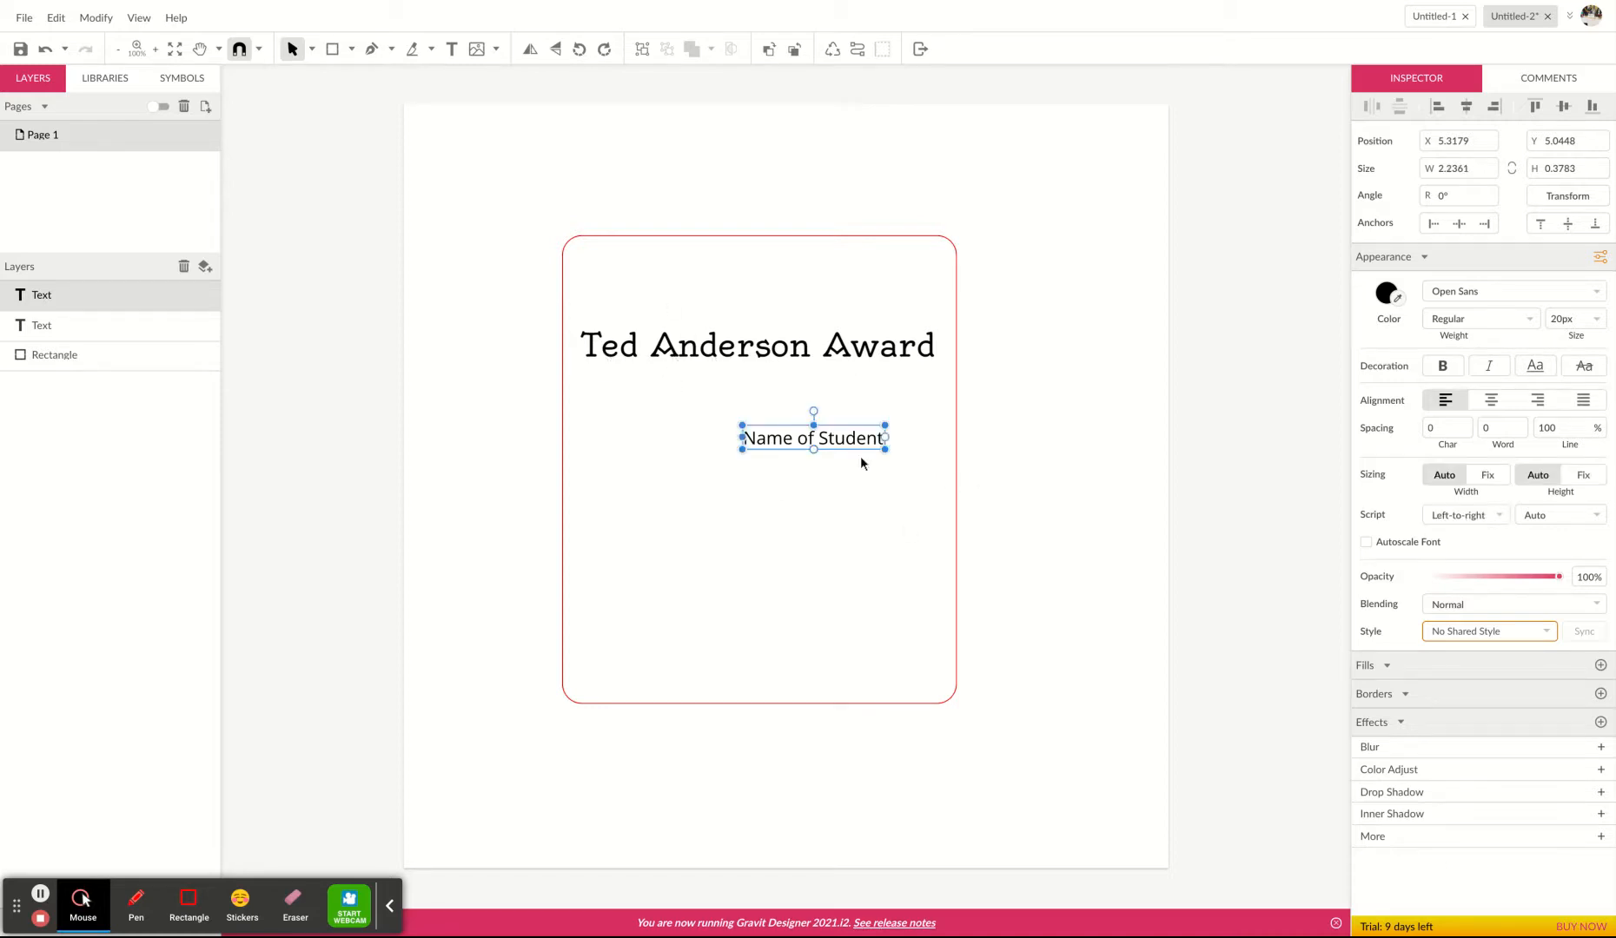
# Set 'Name of Student' to the Oswald font at 48 pt and center it just below the title.
pyautogui.moveTo(841, 440); pyautogui.dragTo(770, 412)
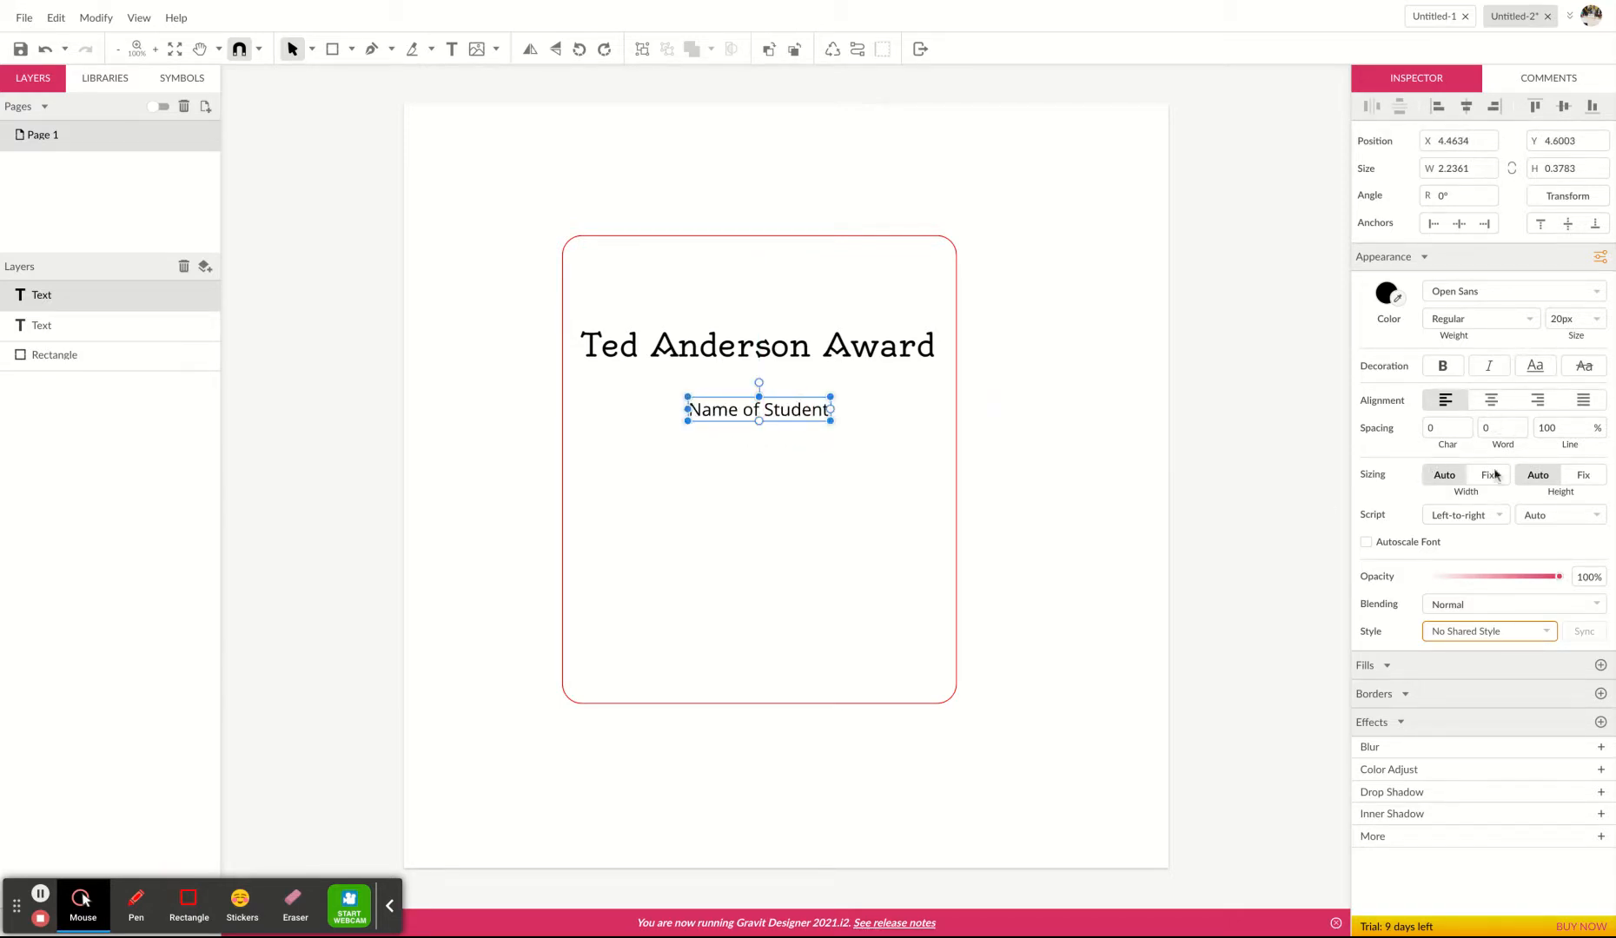
pyautogui.click(1593, 294)
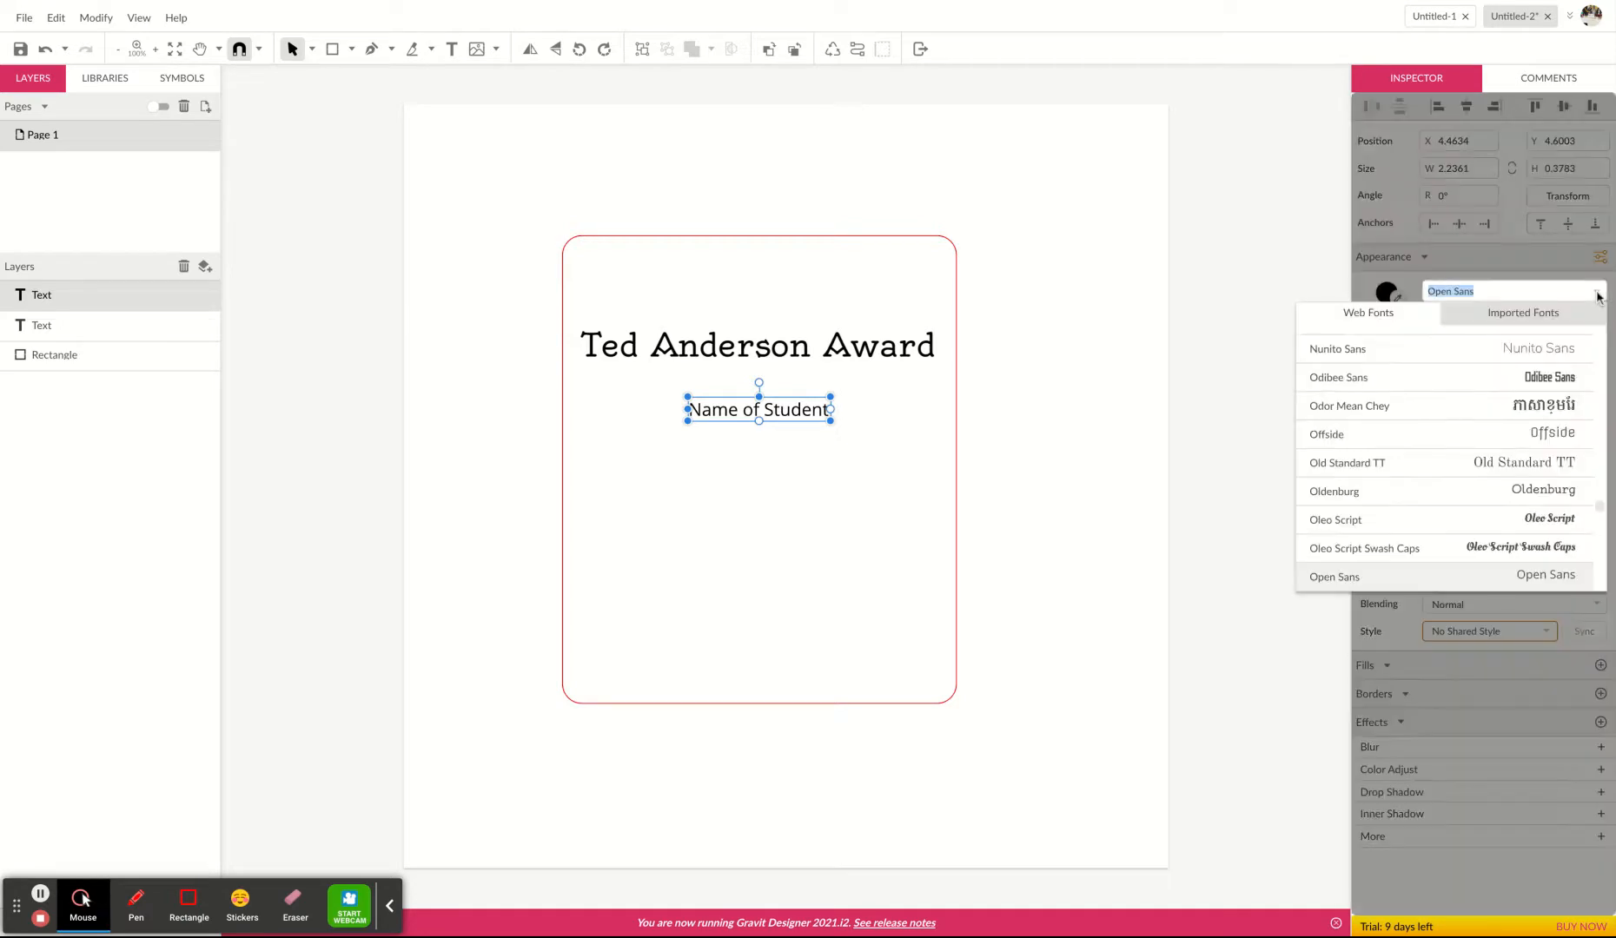
pyautogui.scroll(-3, 1468, 508)
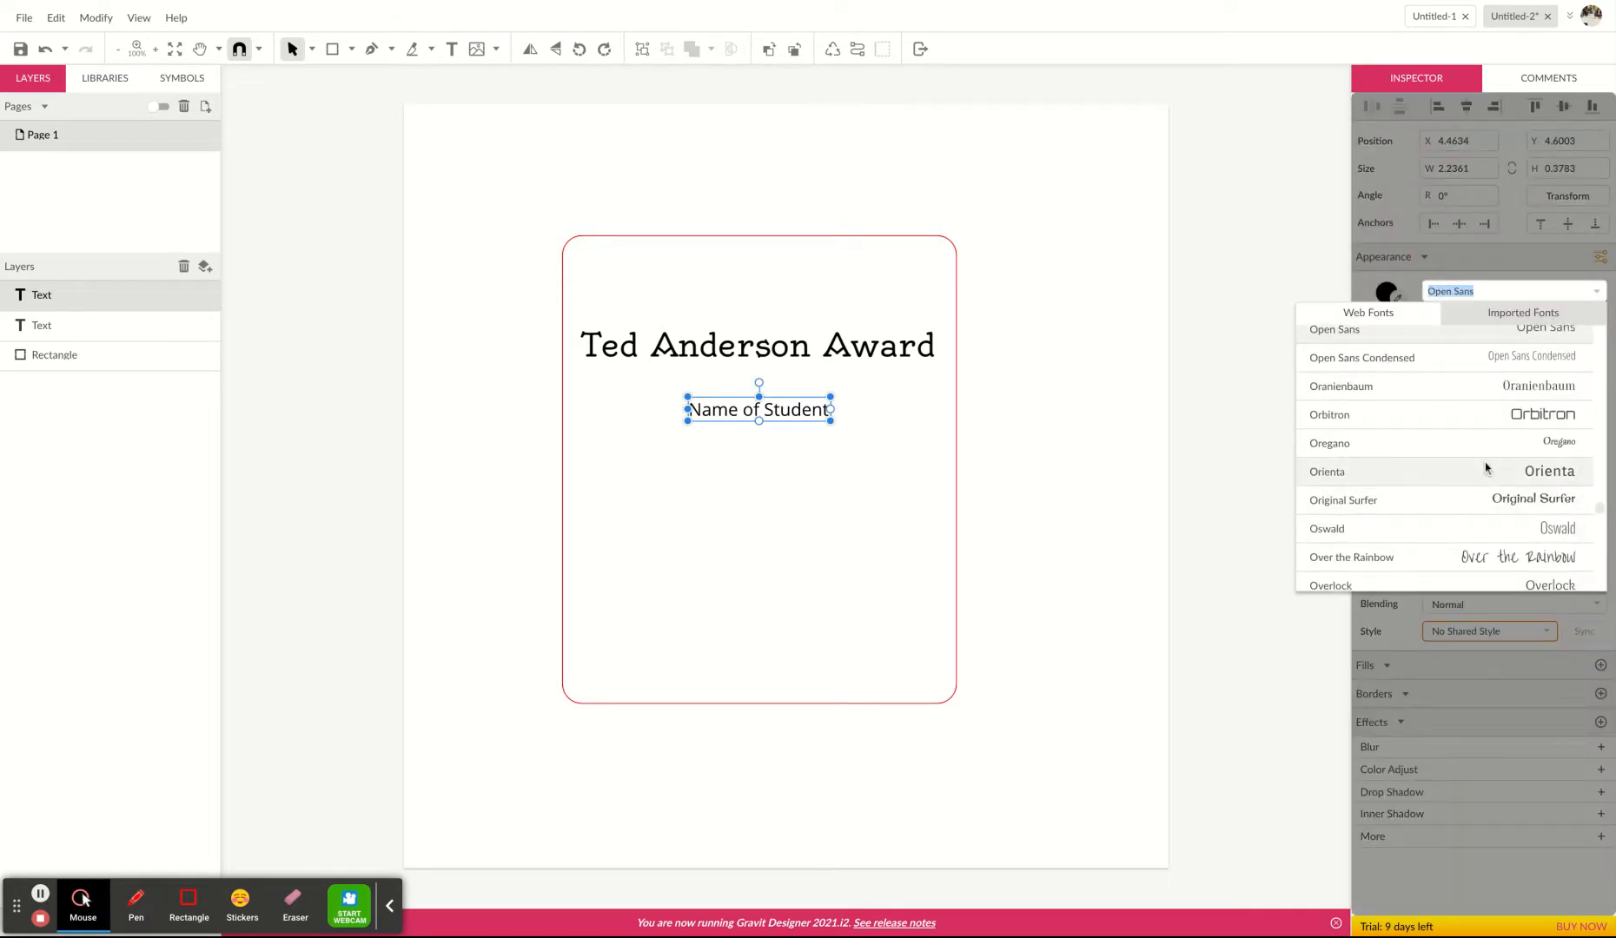
pyautogui.click(1472, 530)
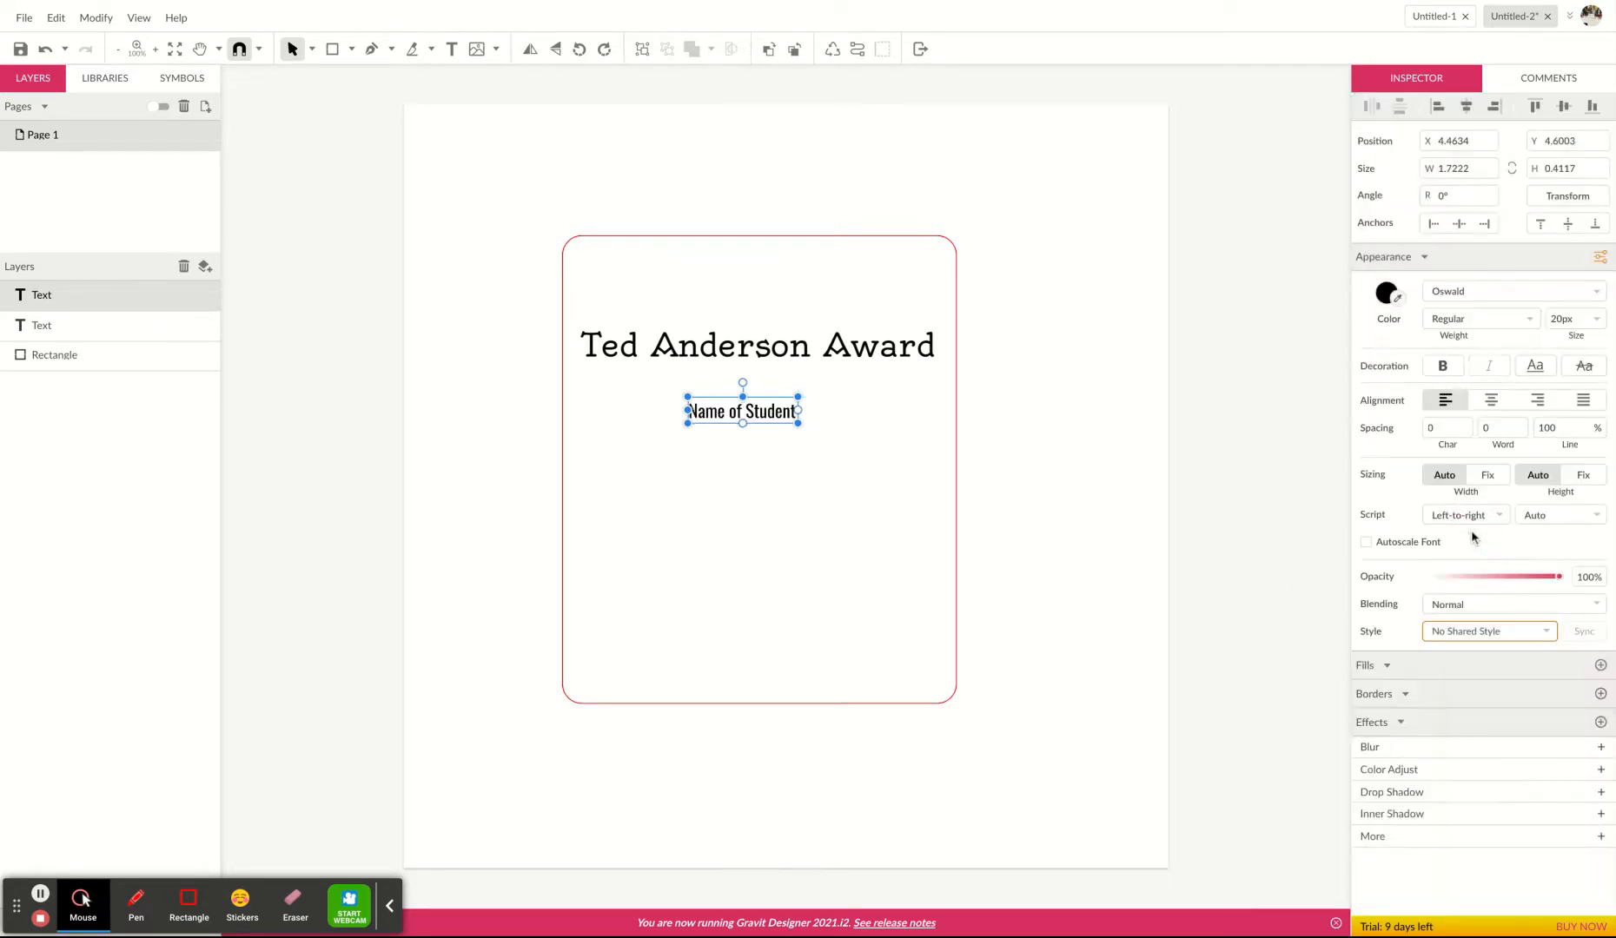
pyautogui.click(1597, 320)
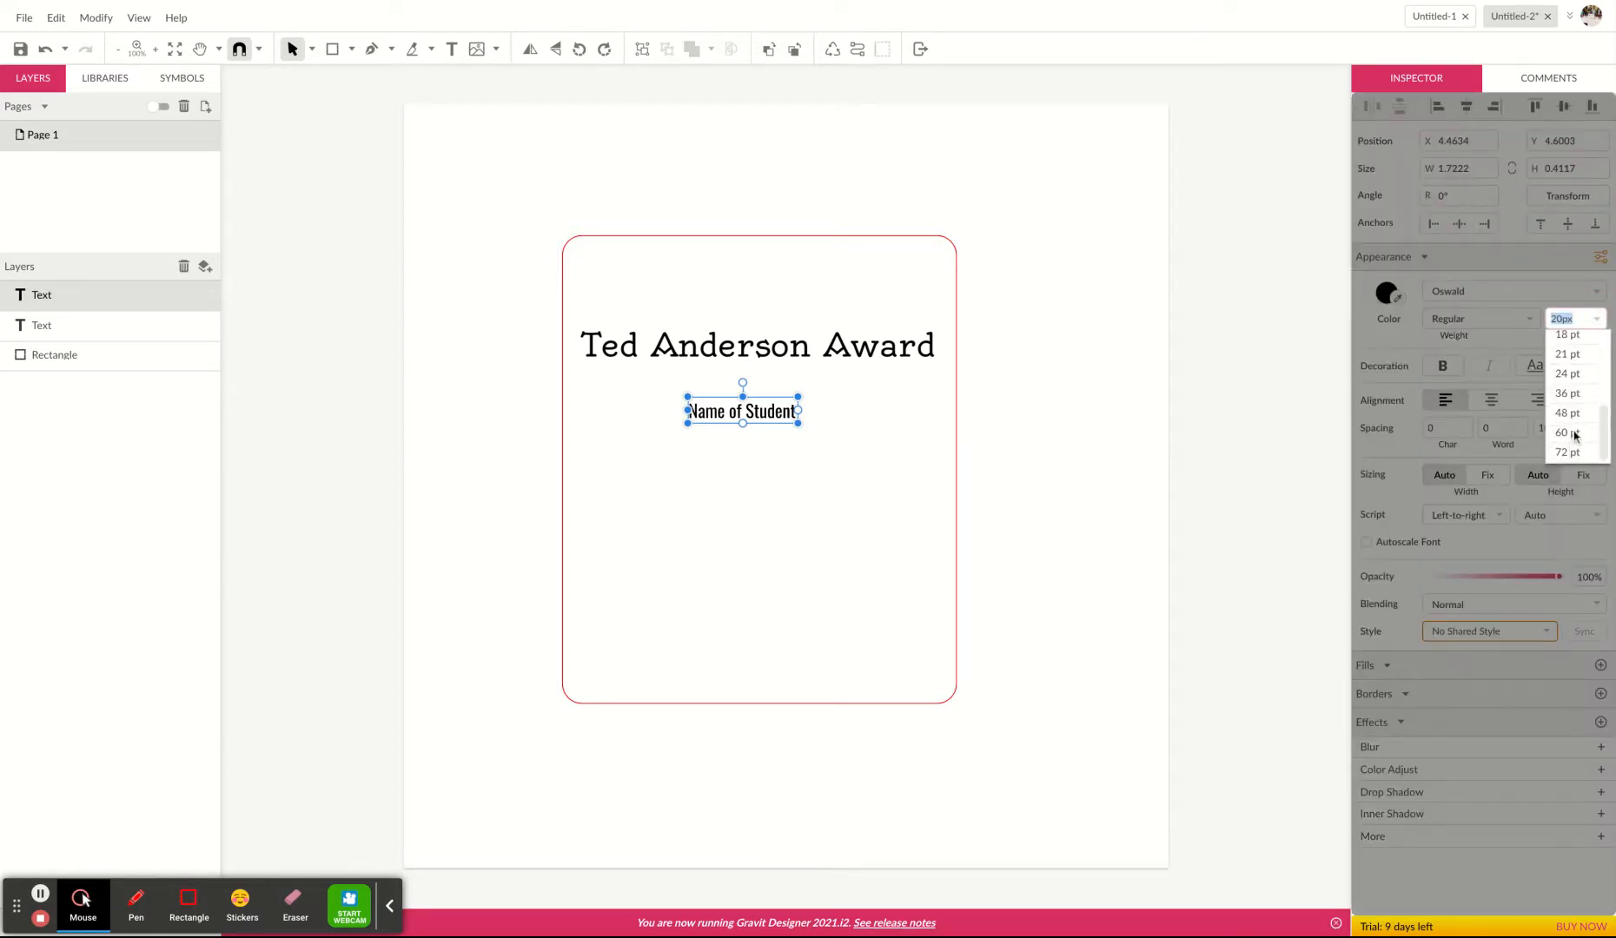
pyautogui.click(1575, 416)
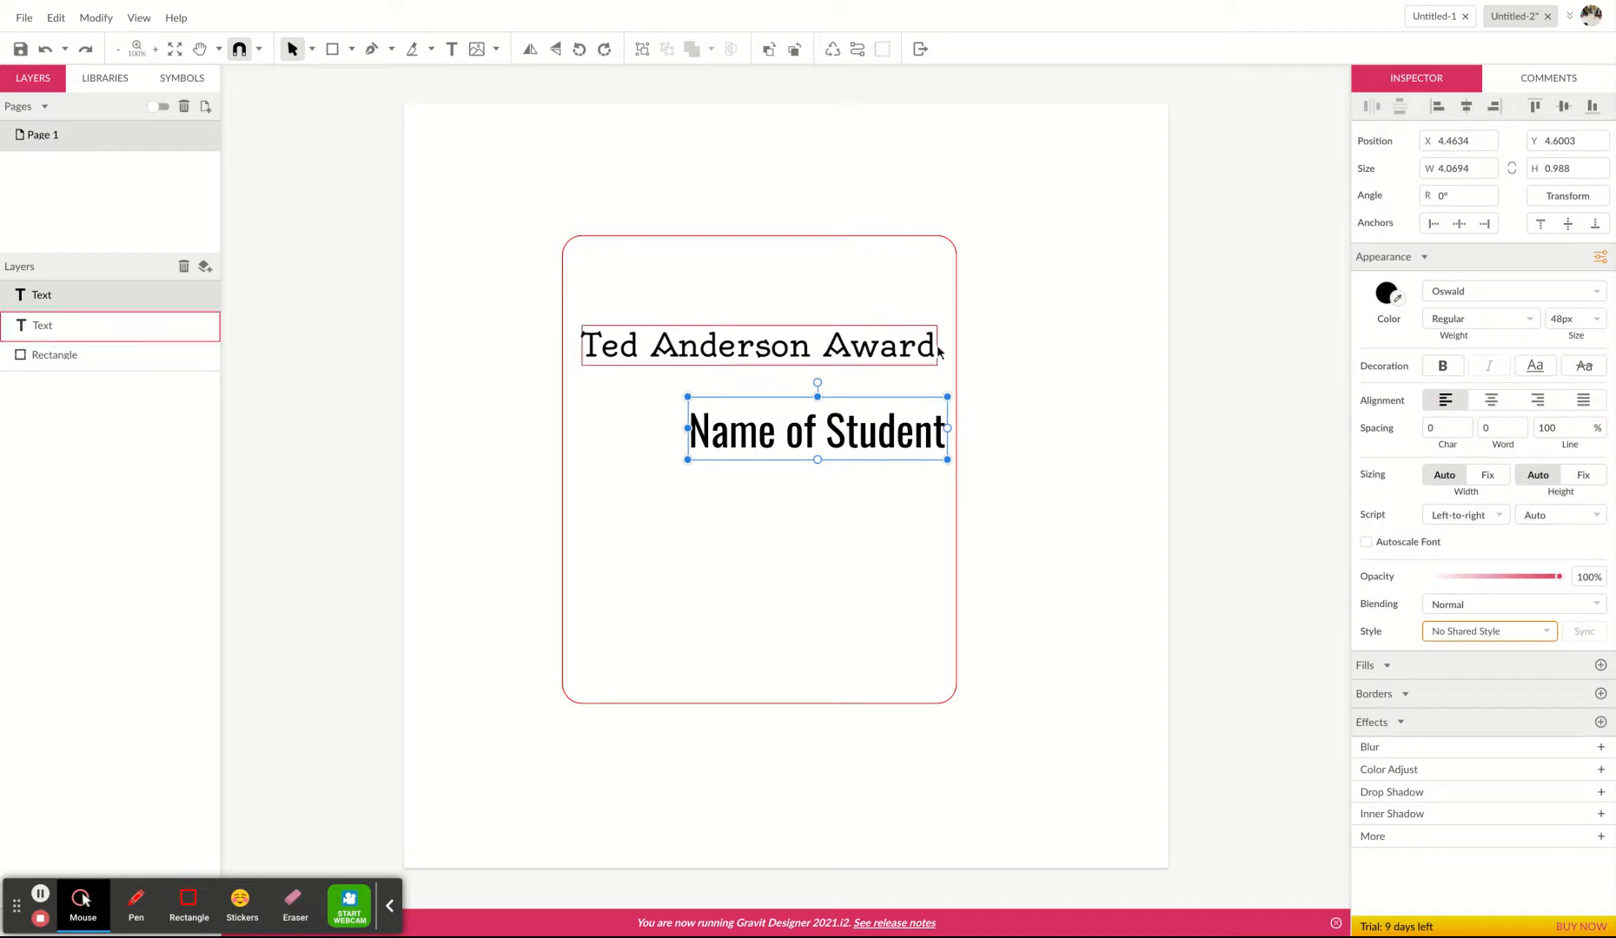
pyautogui.moveTo(815, 432); pyautogui.dragTo(811, 438)
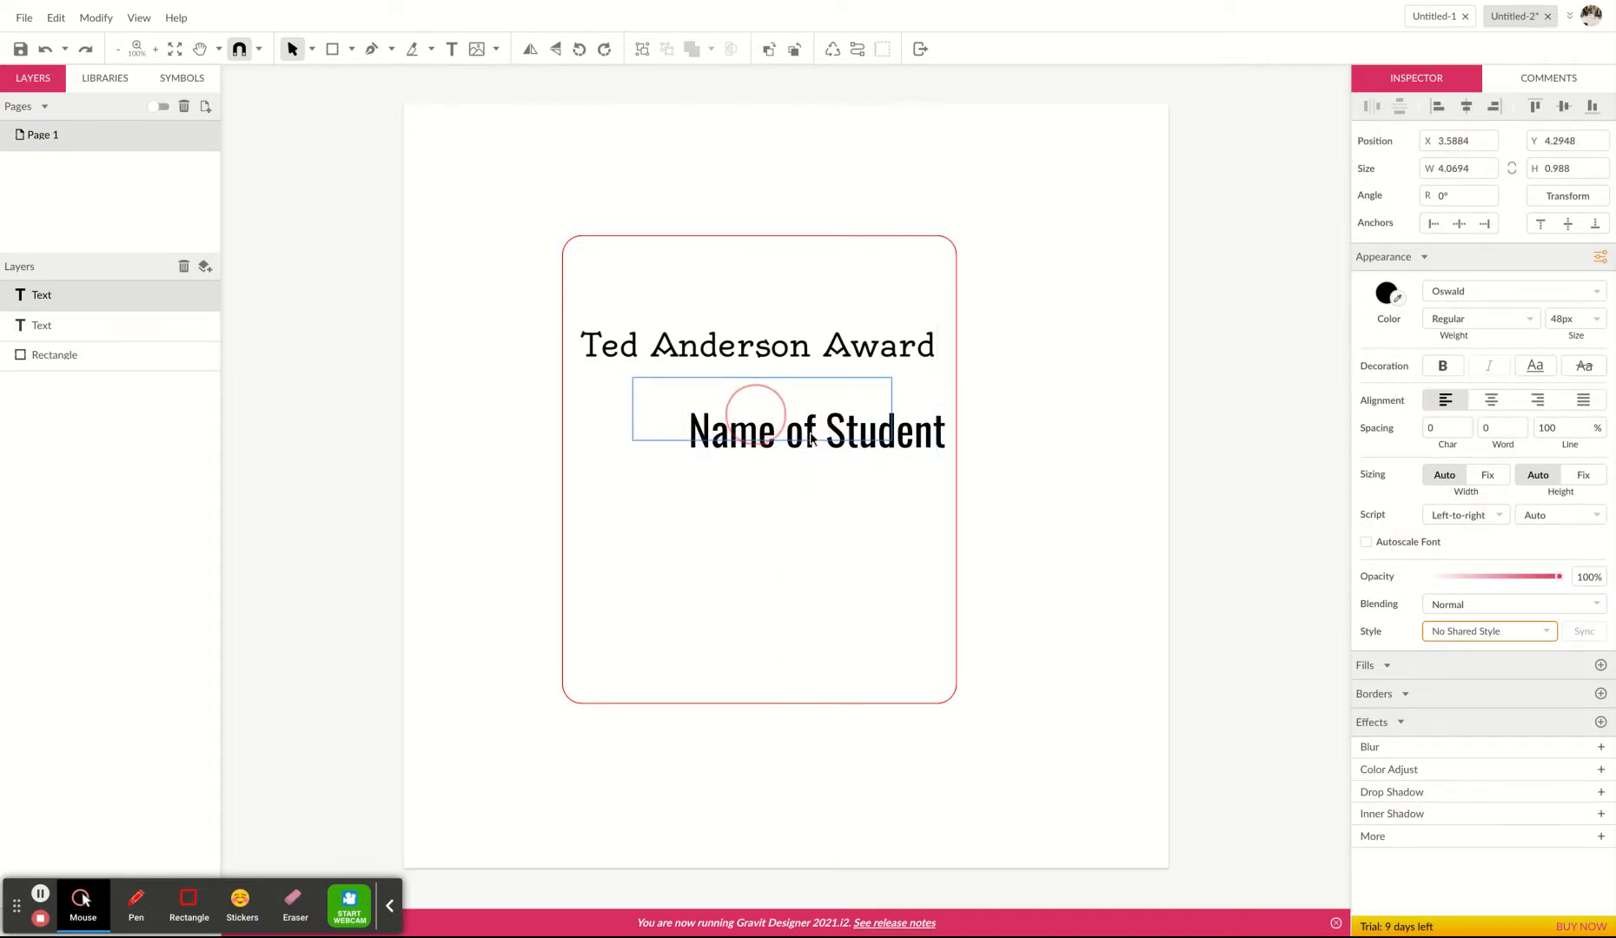
pyautogui.click(1106, 650)
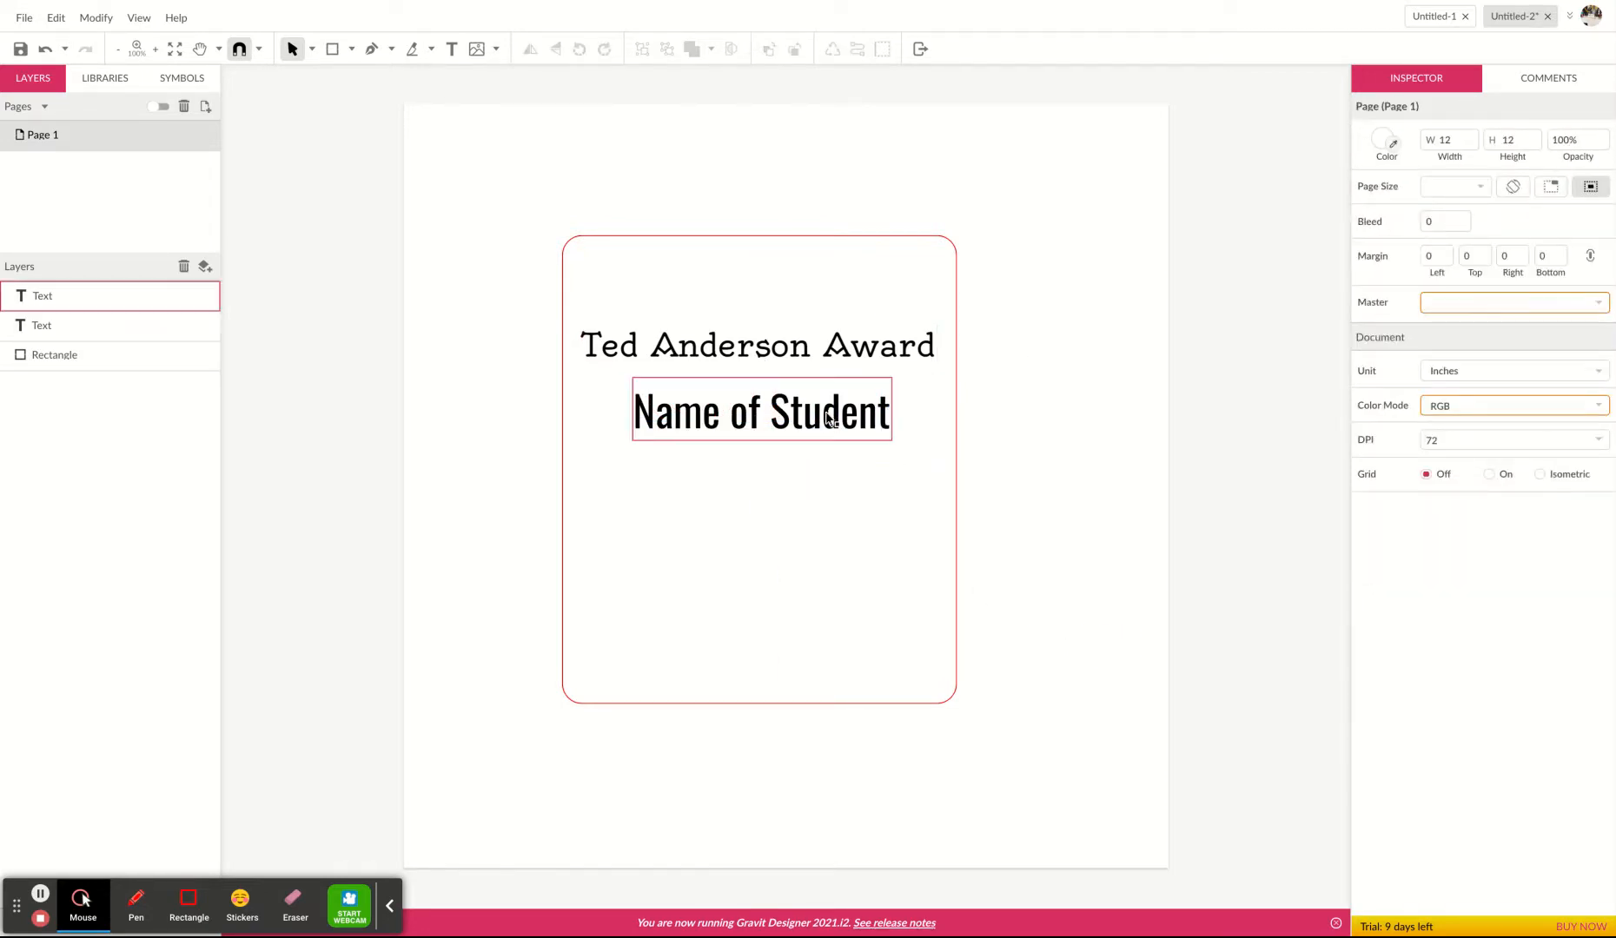
# Add a text line below 'Name of Student' reading 'For the student who worked through difficult'.
pyautogui.click(1105, 569)
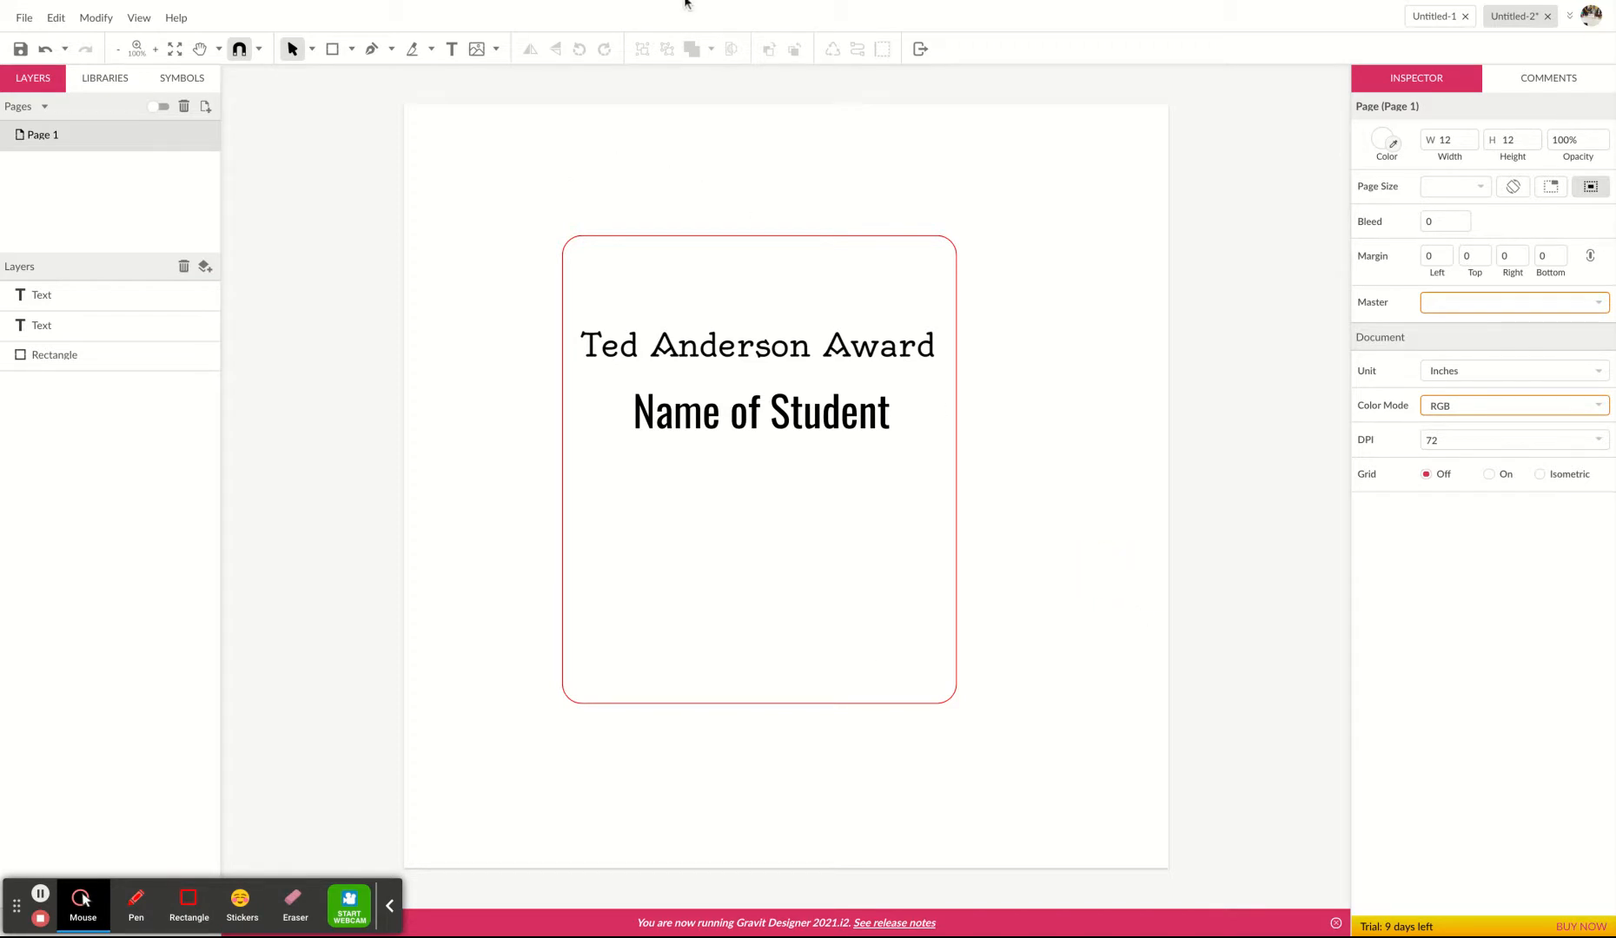
pyautogui.click(451, 48)
pyautogui.click(734, 510)
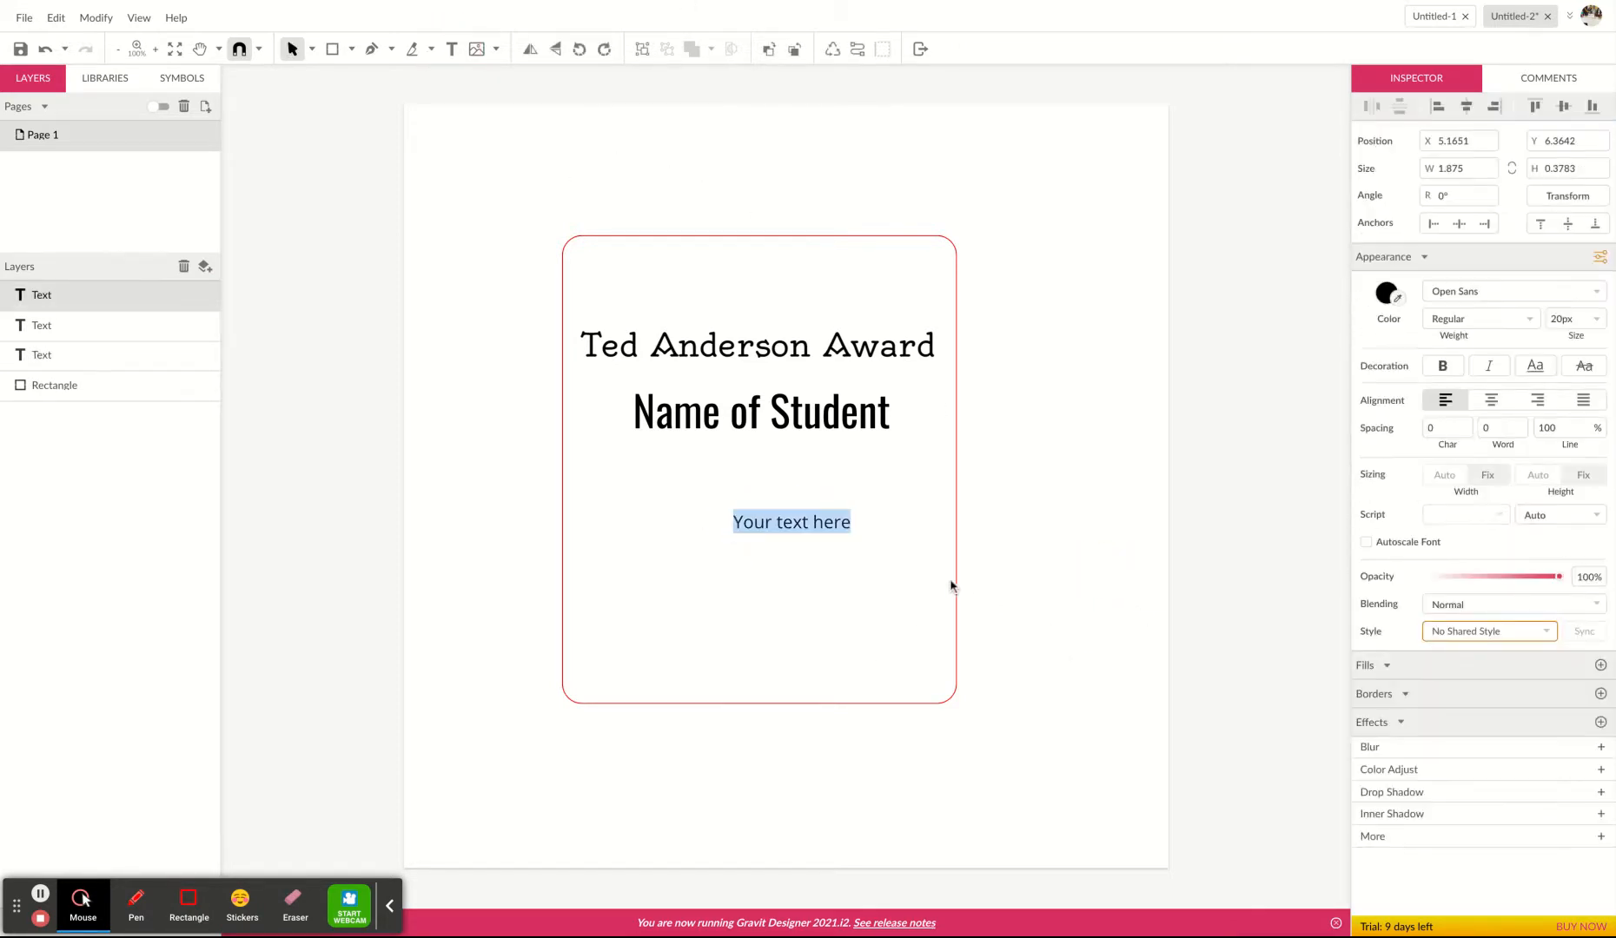
pyautogui.write('Fo')
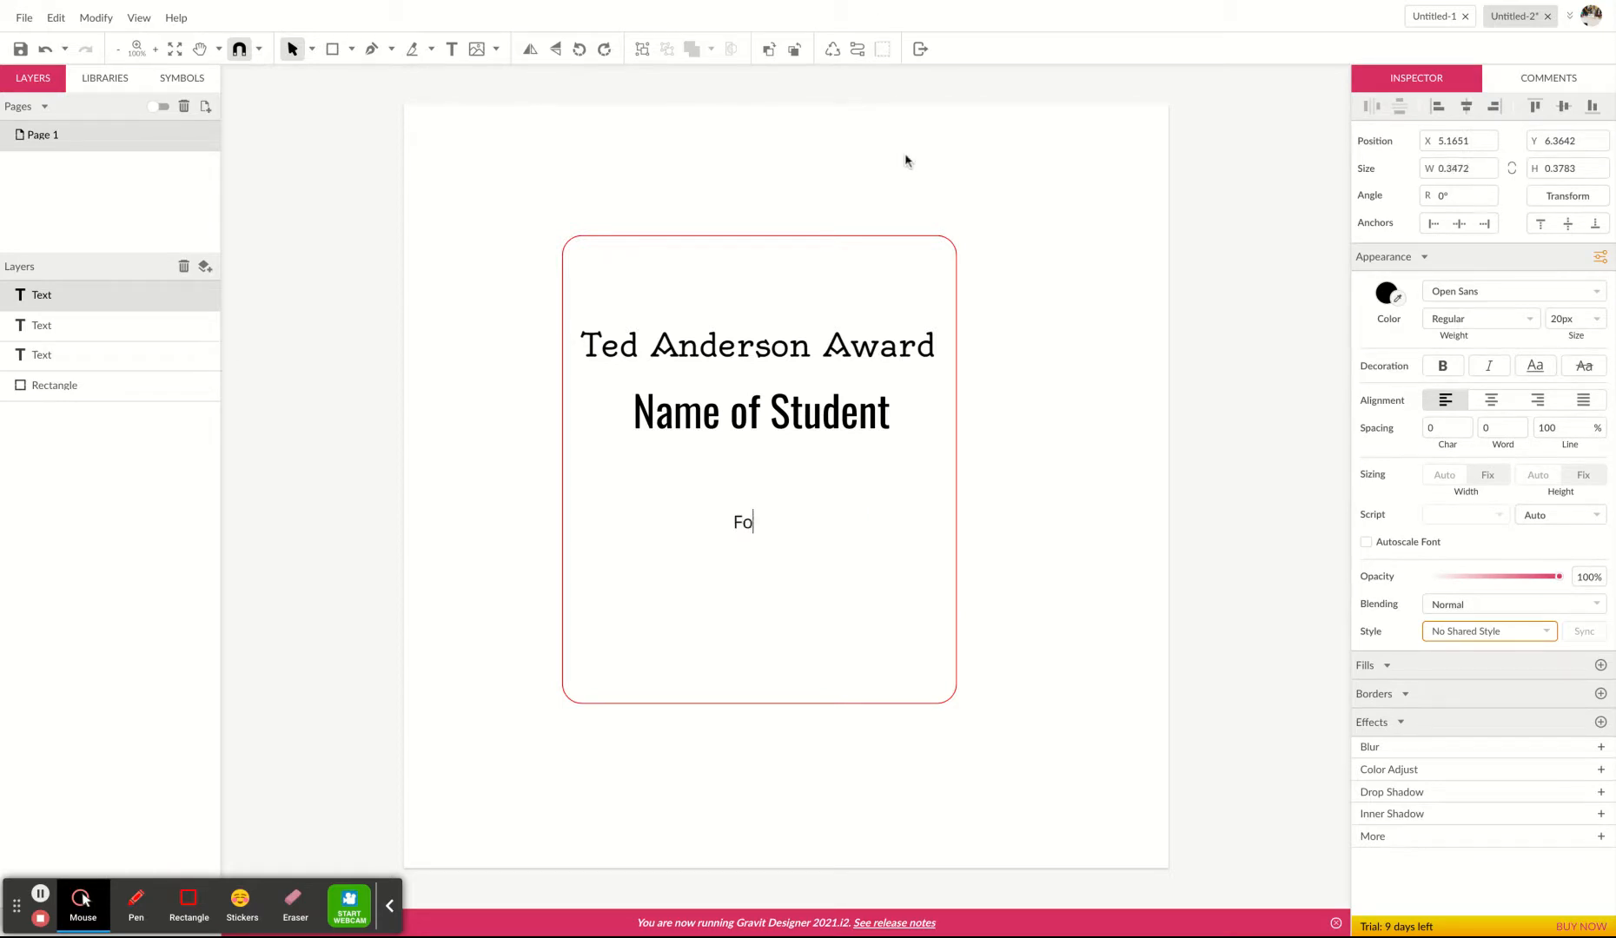
pyautogui.write('r the student who')
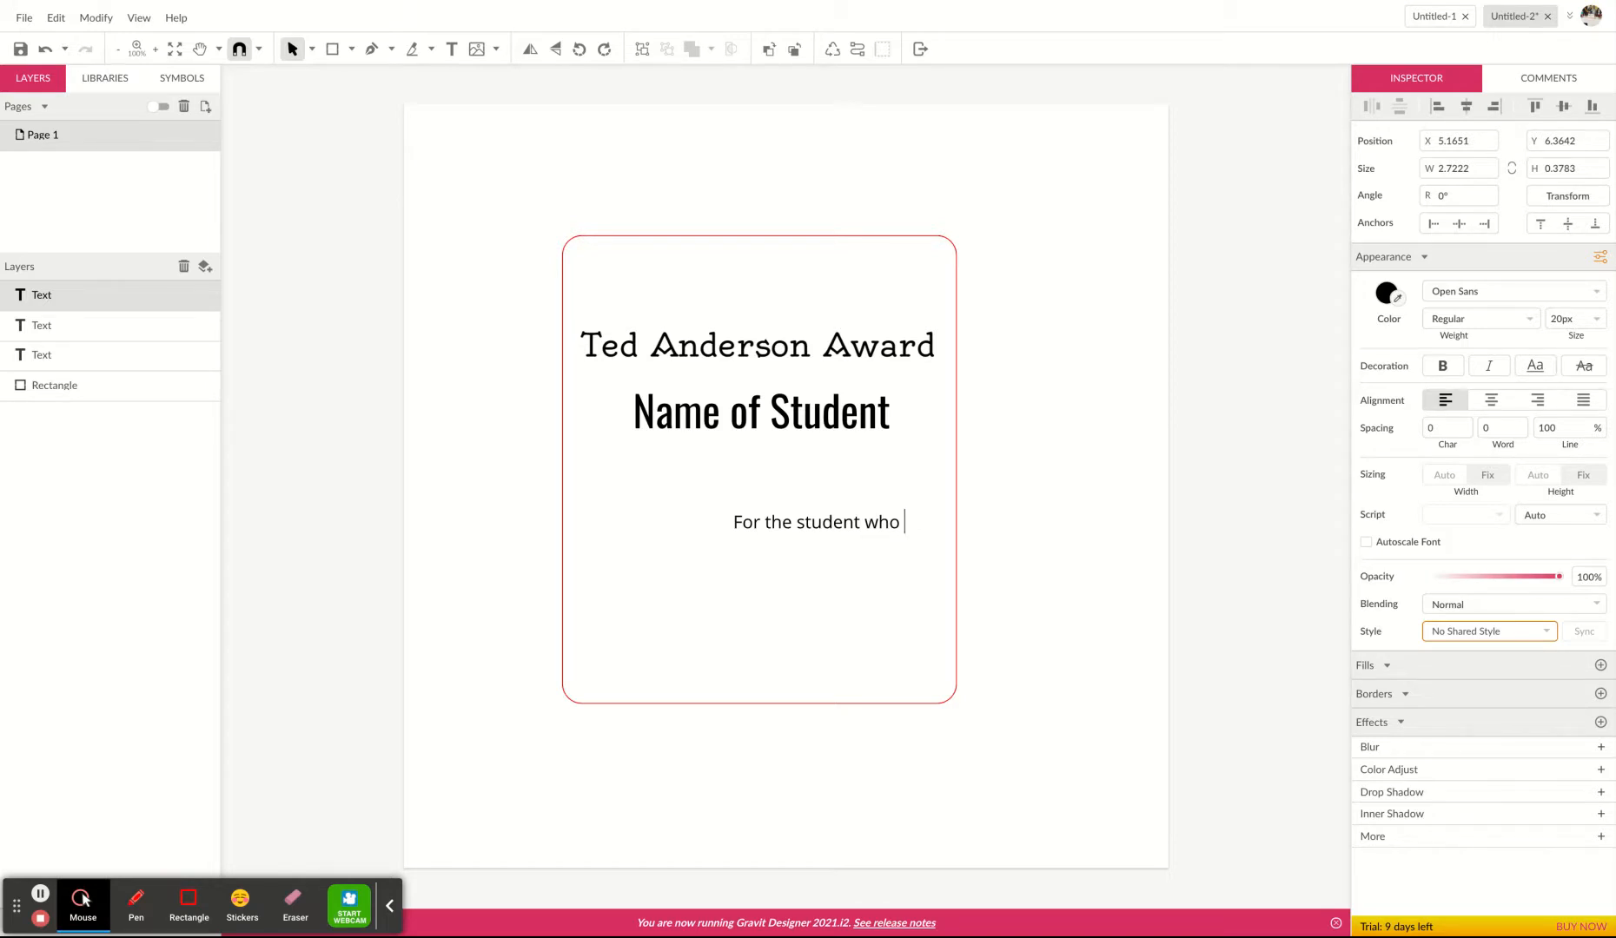
pyautogui.write(' worked')
pyautogui.press('BackSpace')
pyautogui.press('BackSpace')
pyautogui.write('ed through ')
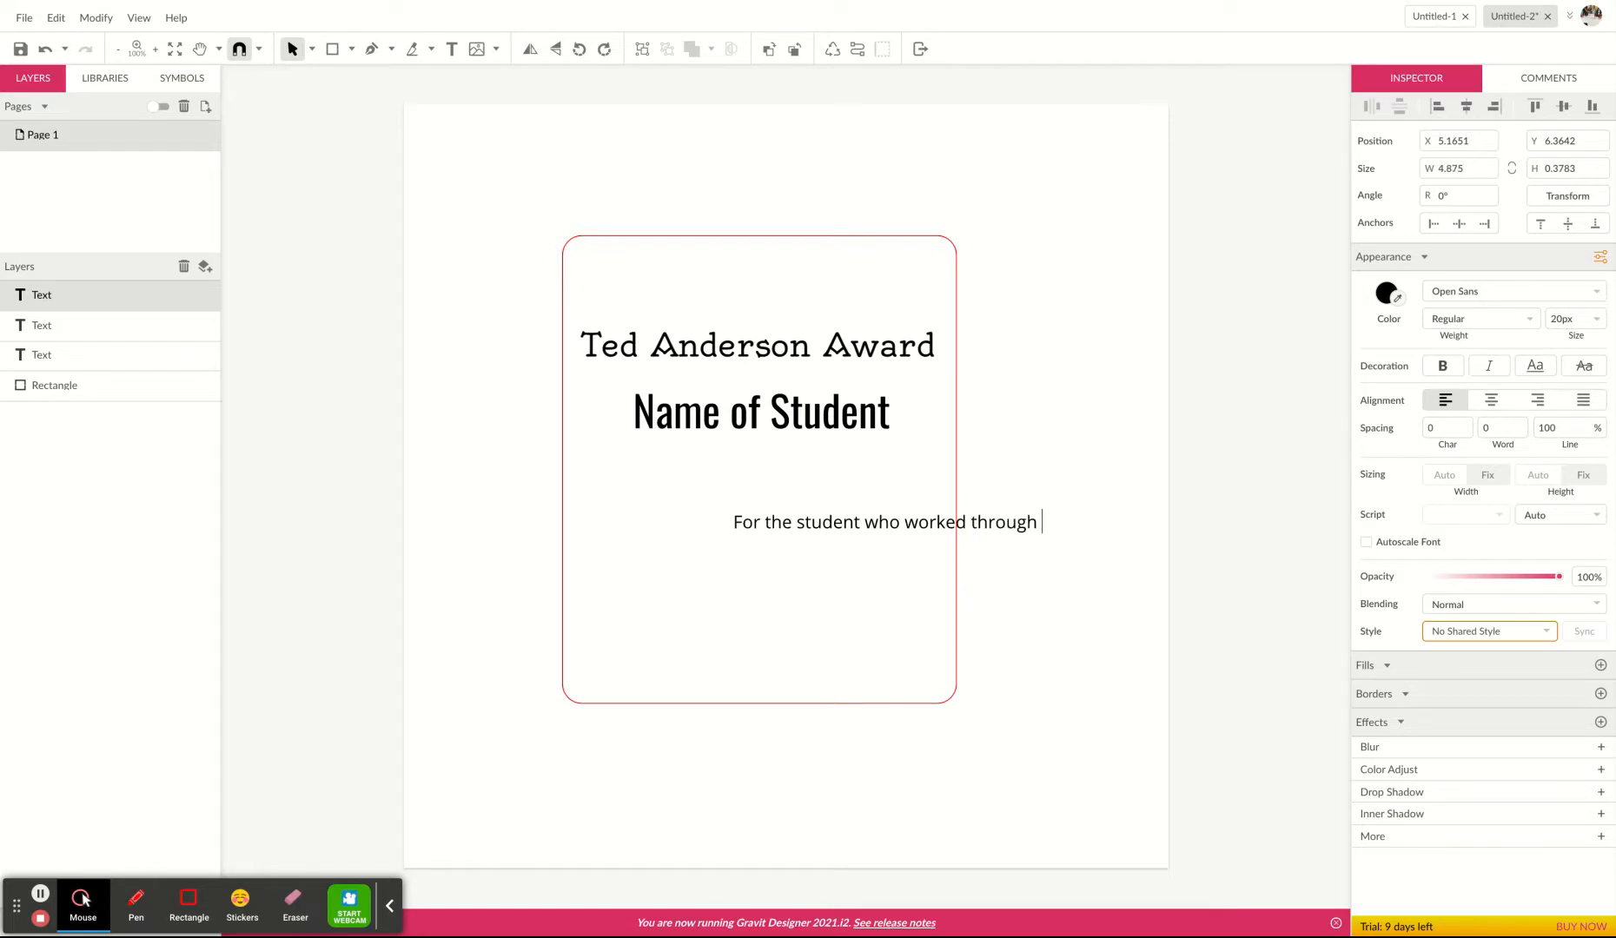
pyautogui.write('difficult')
# Replace the line's text with the pasted sentence 'Given to the student who overcame many barriers', capitalising the first letter.
pyautogui.click(840, 531)
pyautogui.doubleClick(836, 525)
pyautogui.write('given to the student who overcame many barriers')
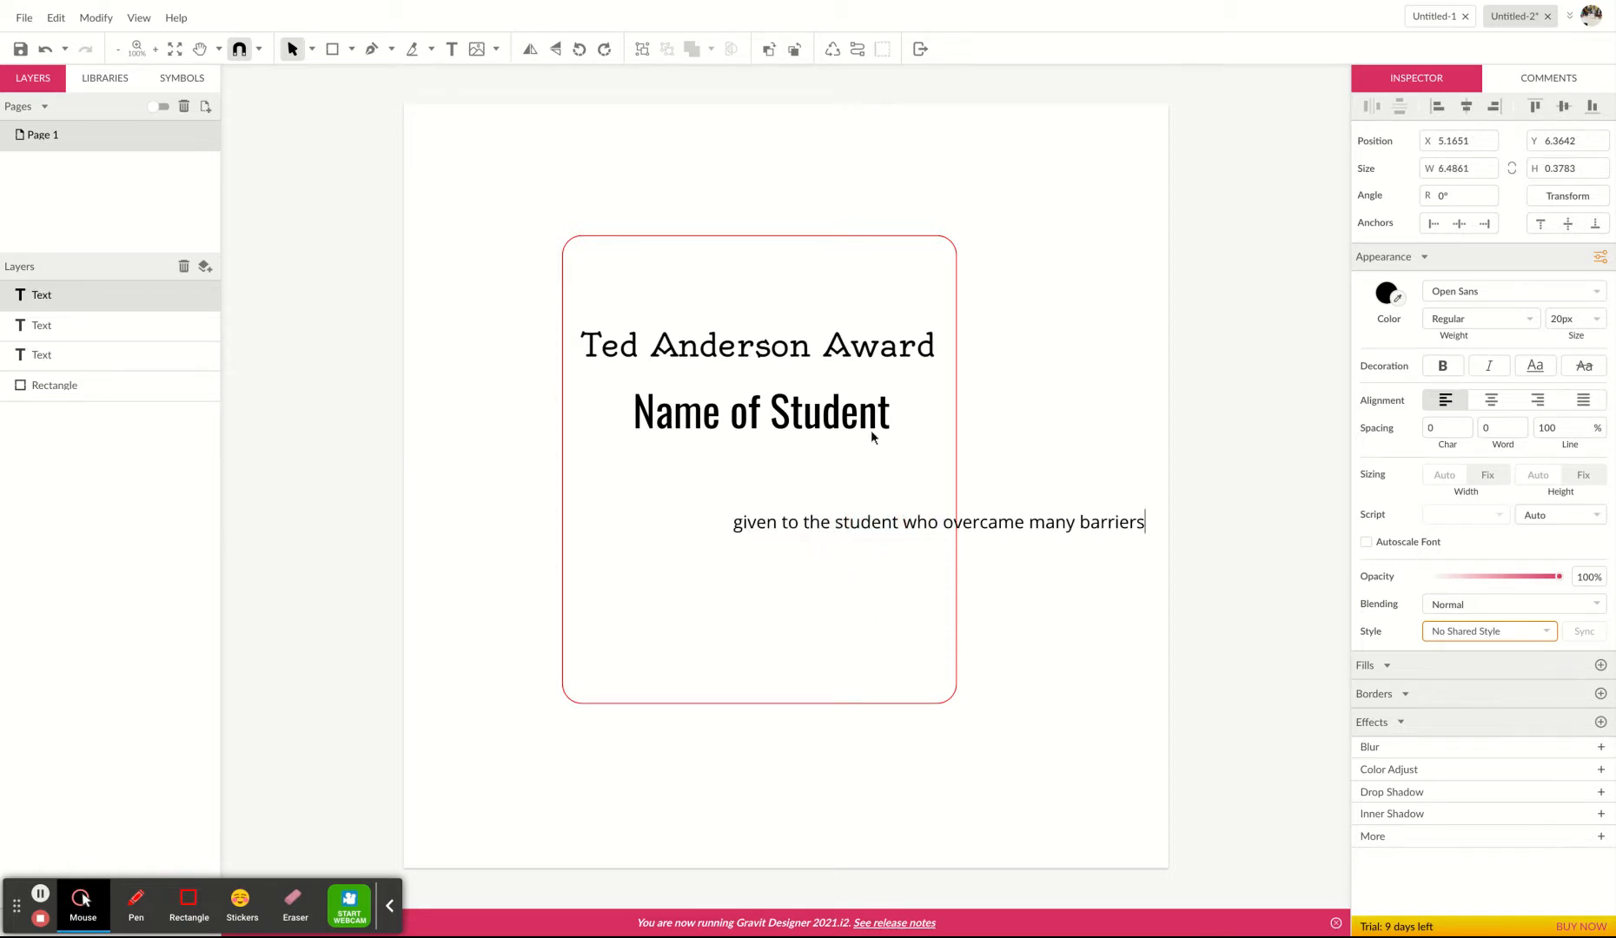
pyautogui.click(745, 527)
pyautogui.press('BackSpace')
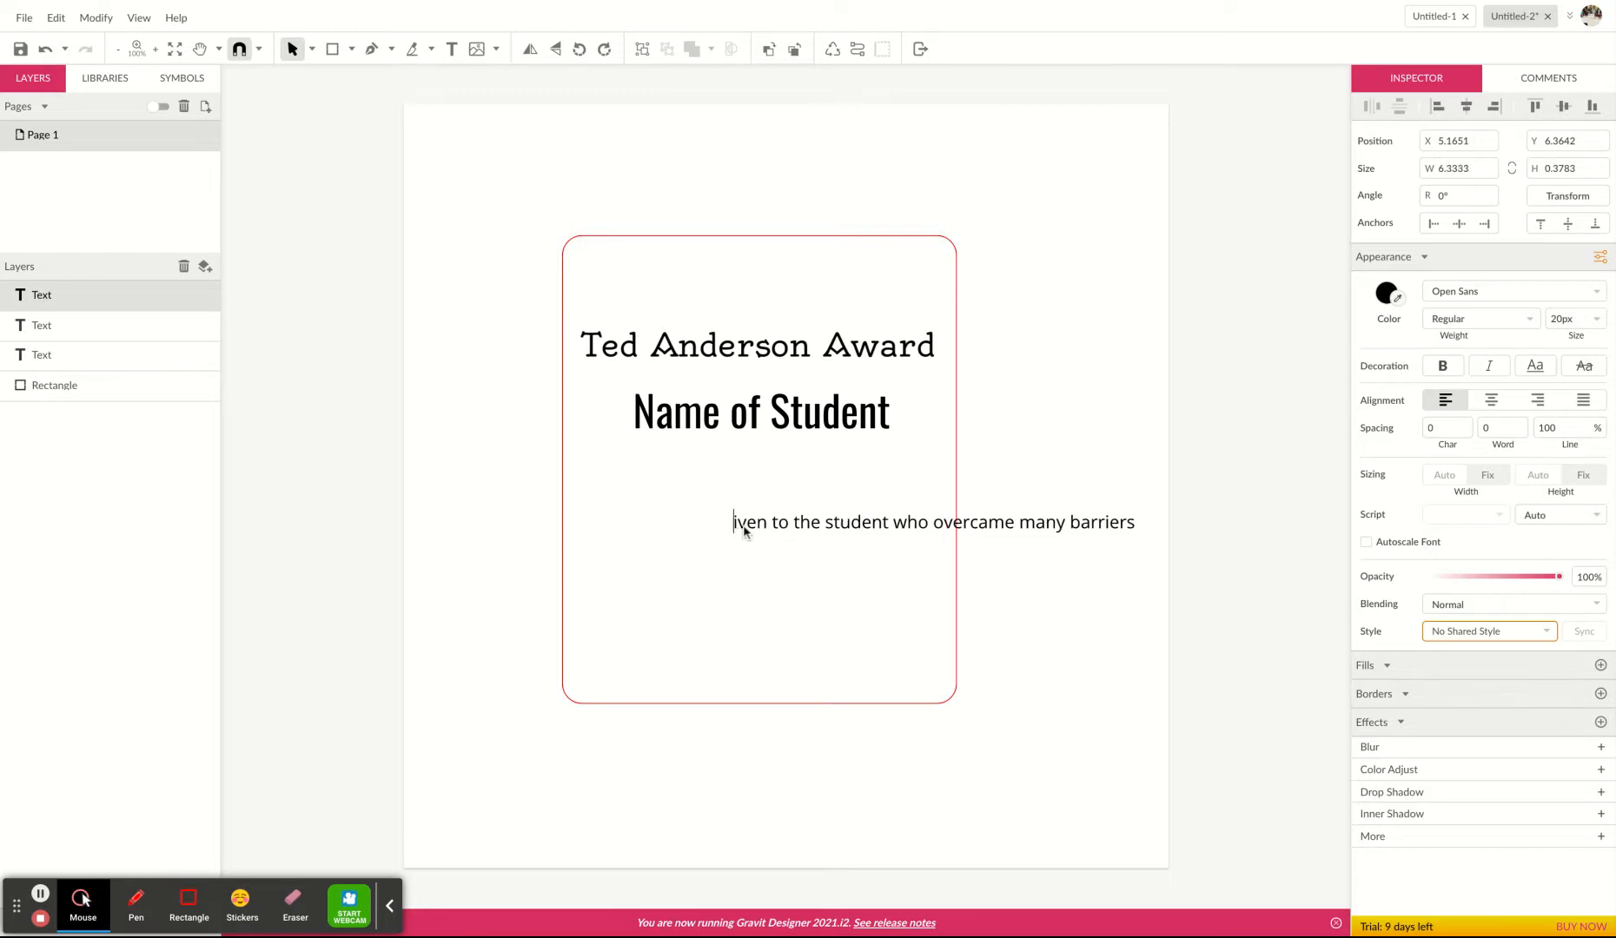
pyautogui.write('G')
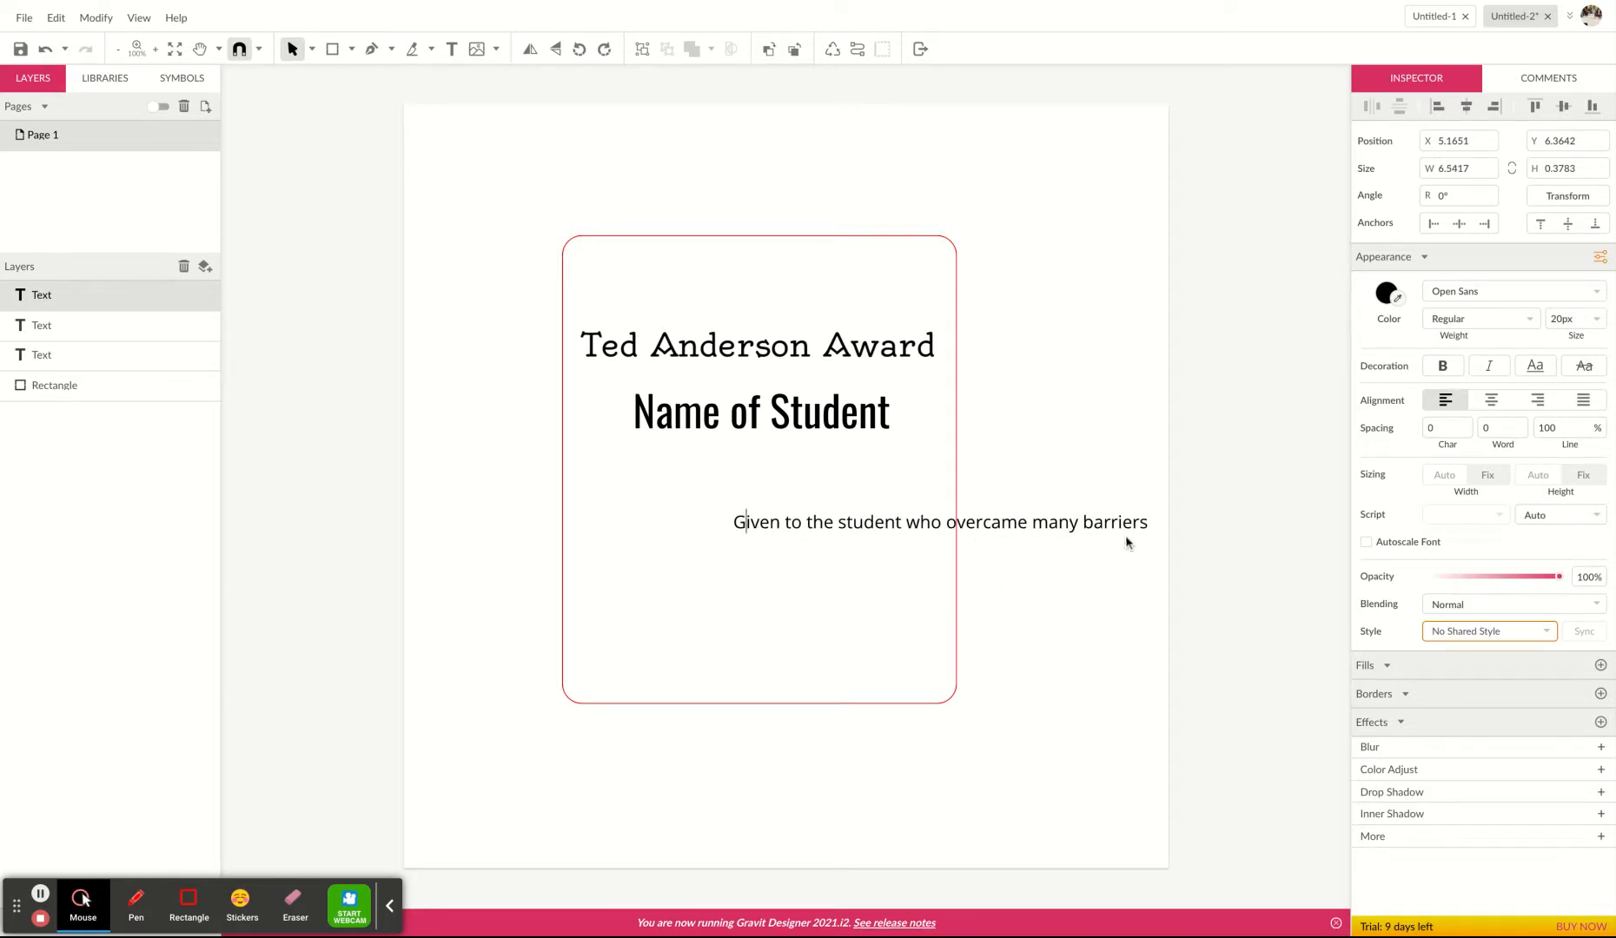
# Move the sentence left and resize its box to about 4.45 by 1.32 inches so it wraps onto two lines.
pyautogui.click(1084, 616)
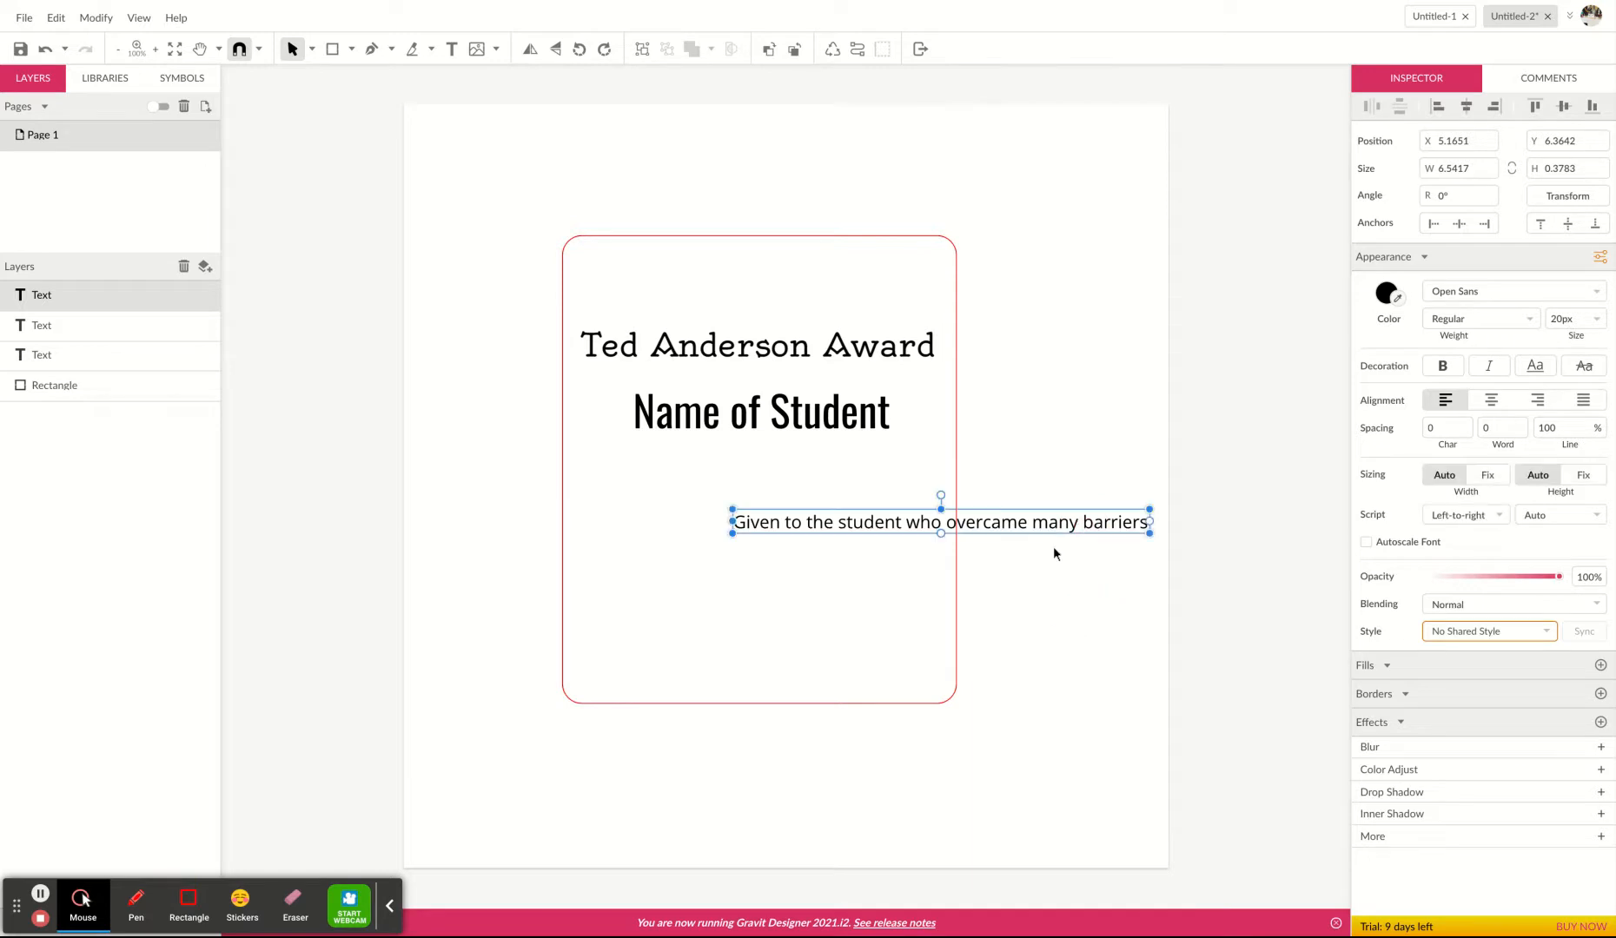
pyautogui.moveTo(1049, 534); pyautogui.dragTo(895, 510)
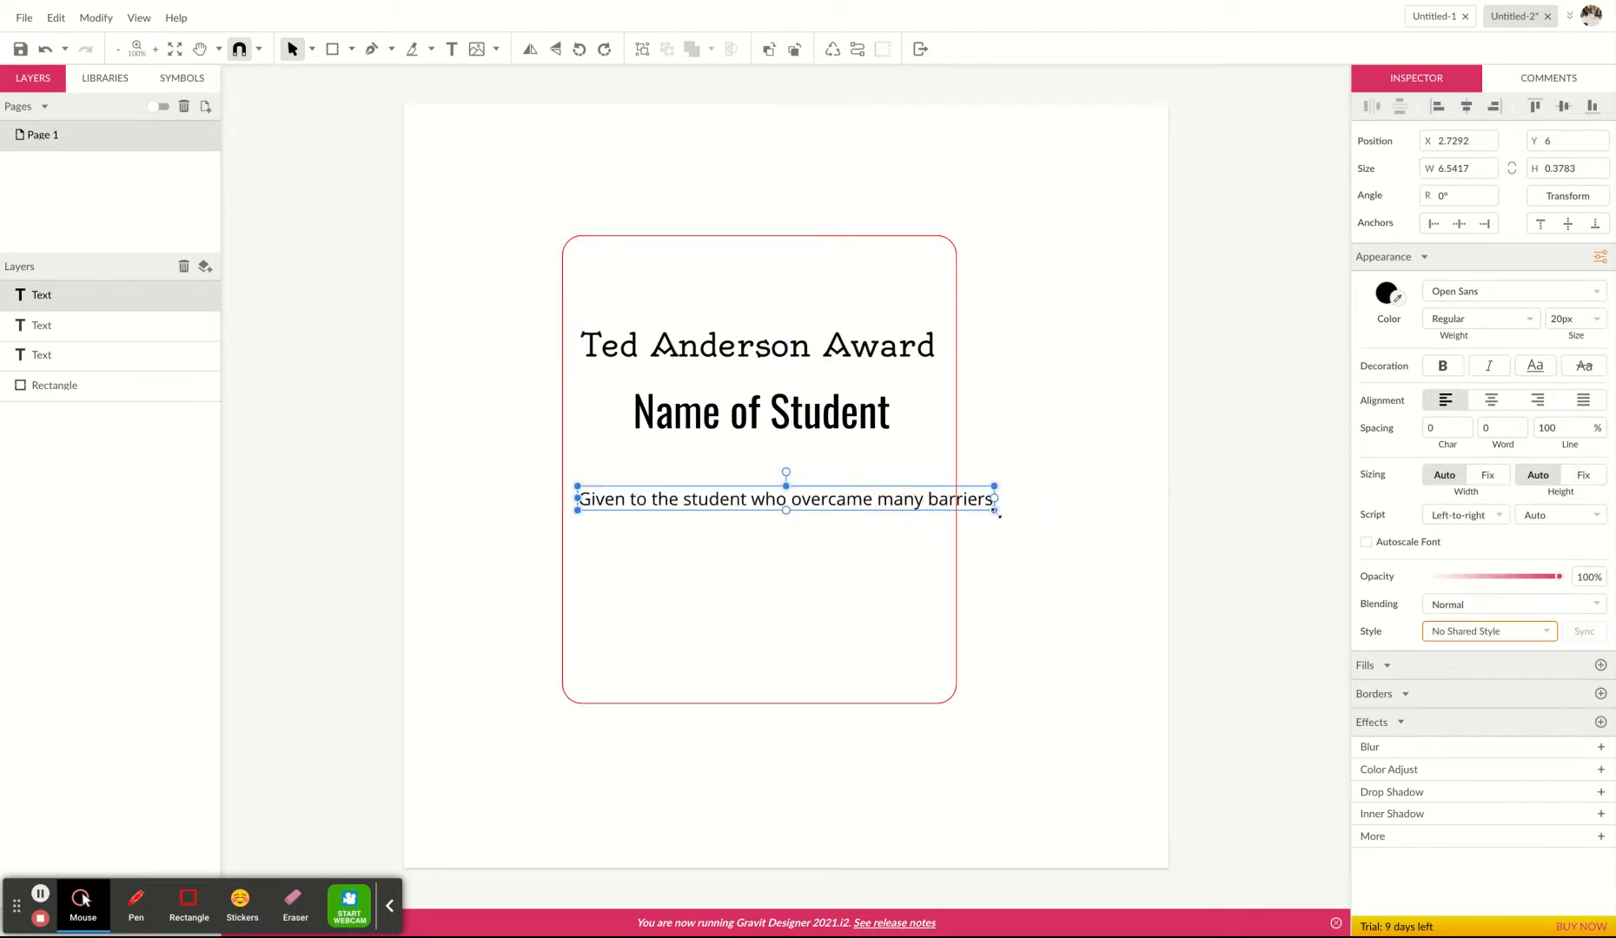
pyautogui.moveTo(994, 498); pyautogui.dragTo(864, 507)
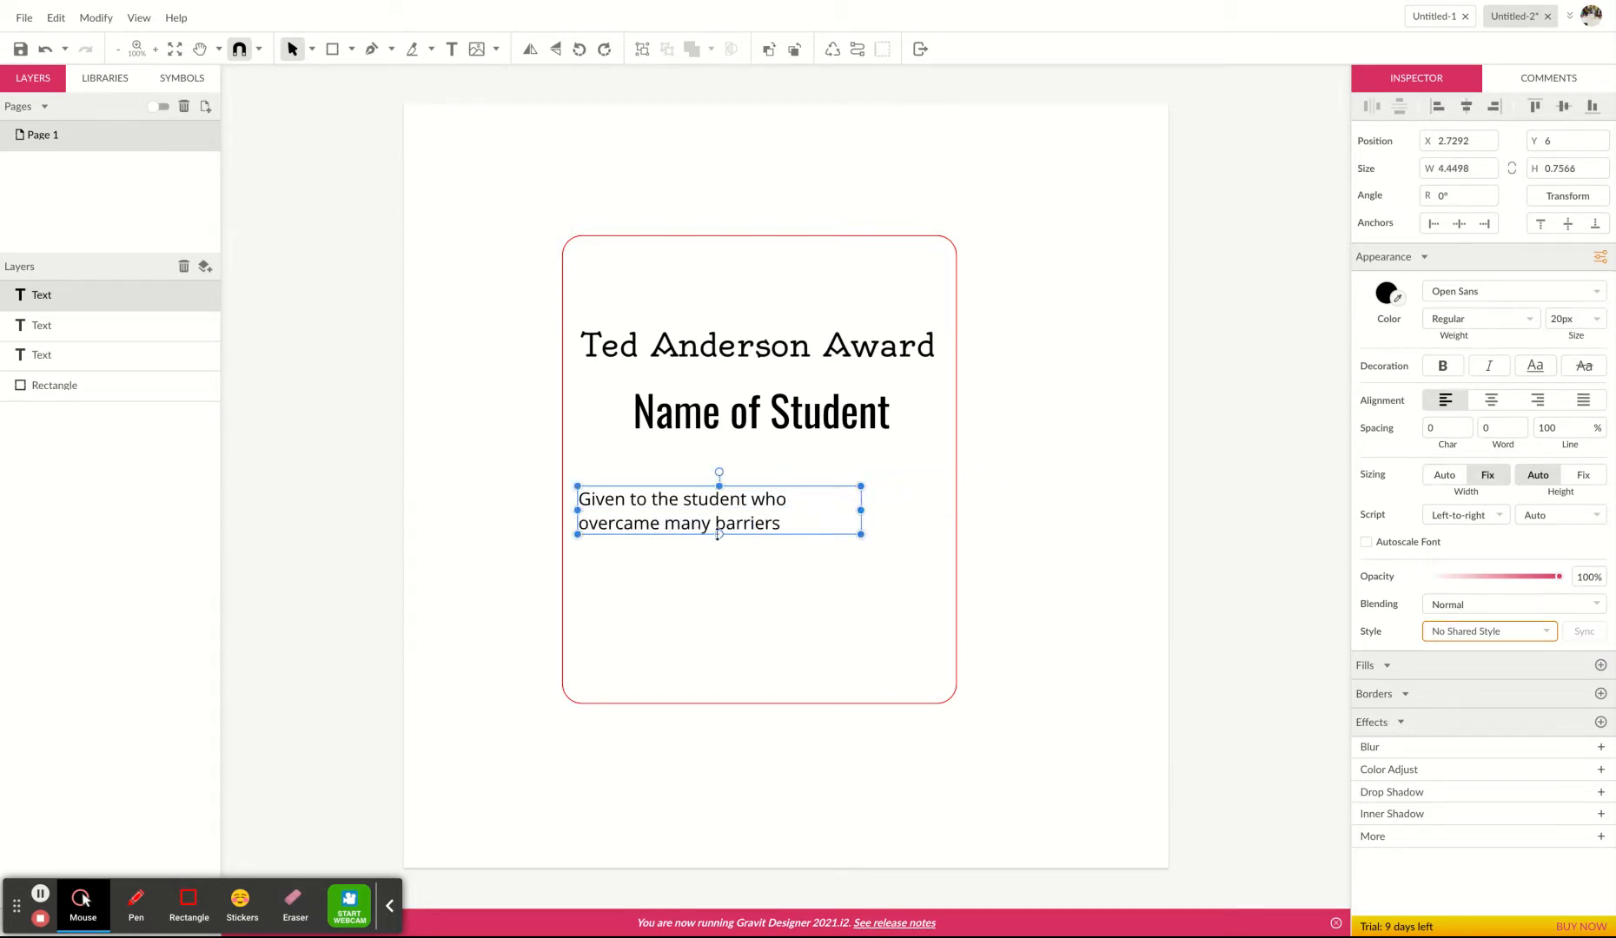
pyautogui.moveTo(721, 535); pyautogui.dragTo(719, 570)
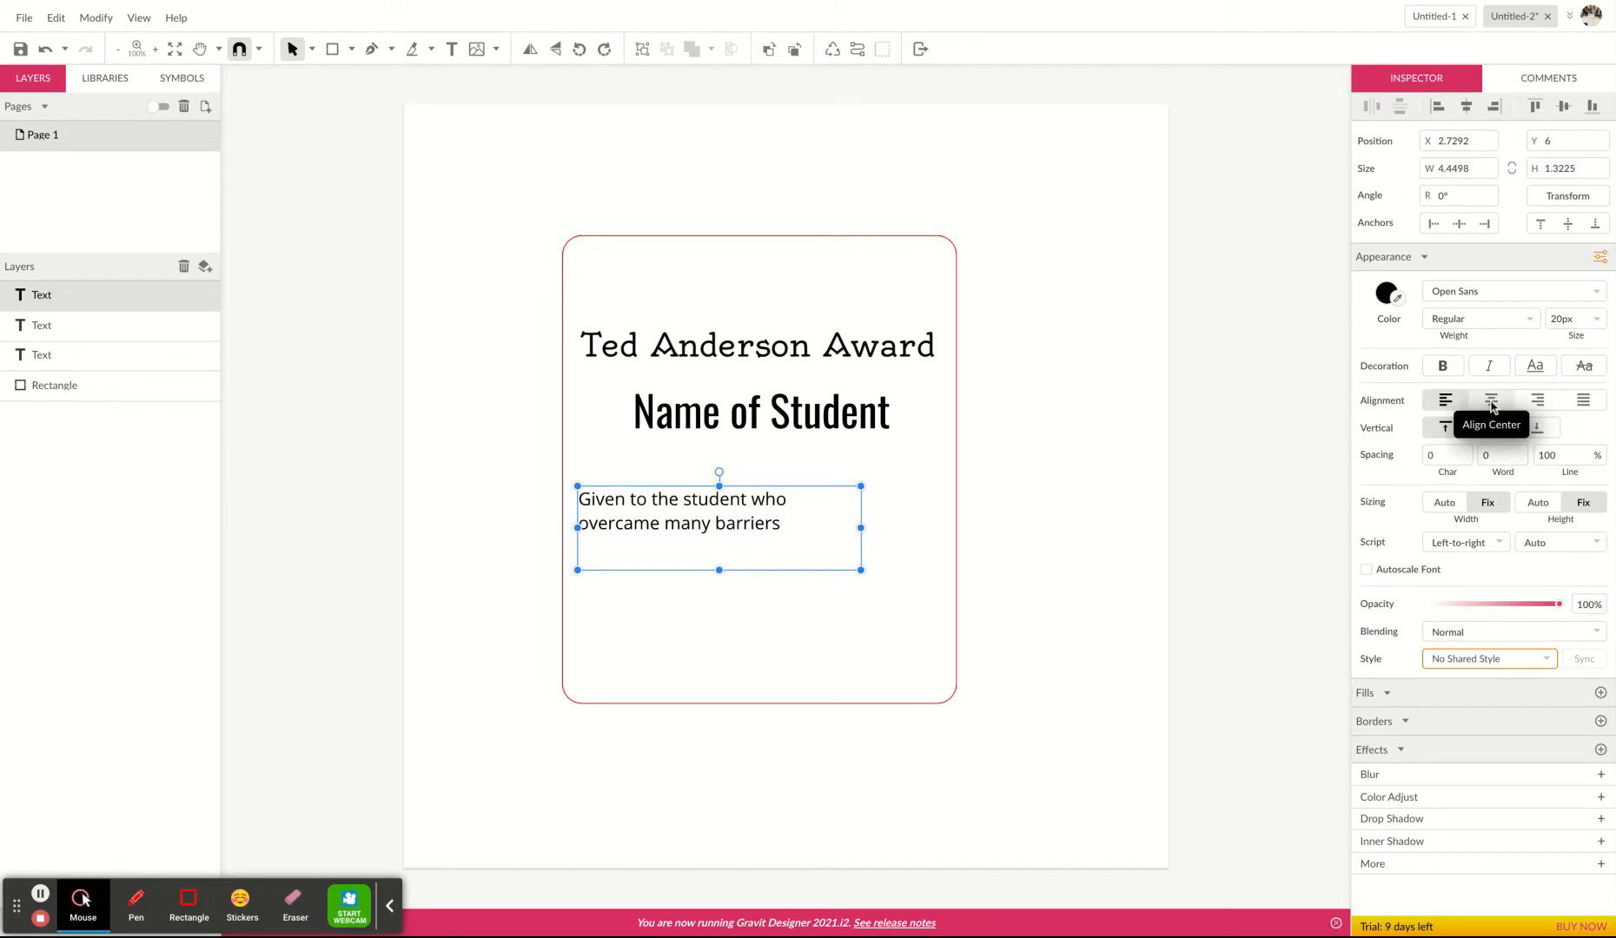
# Center-align the sentence's text and position its box centered below 'Name of Student'.
pyautogui.click(1491, 402)
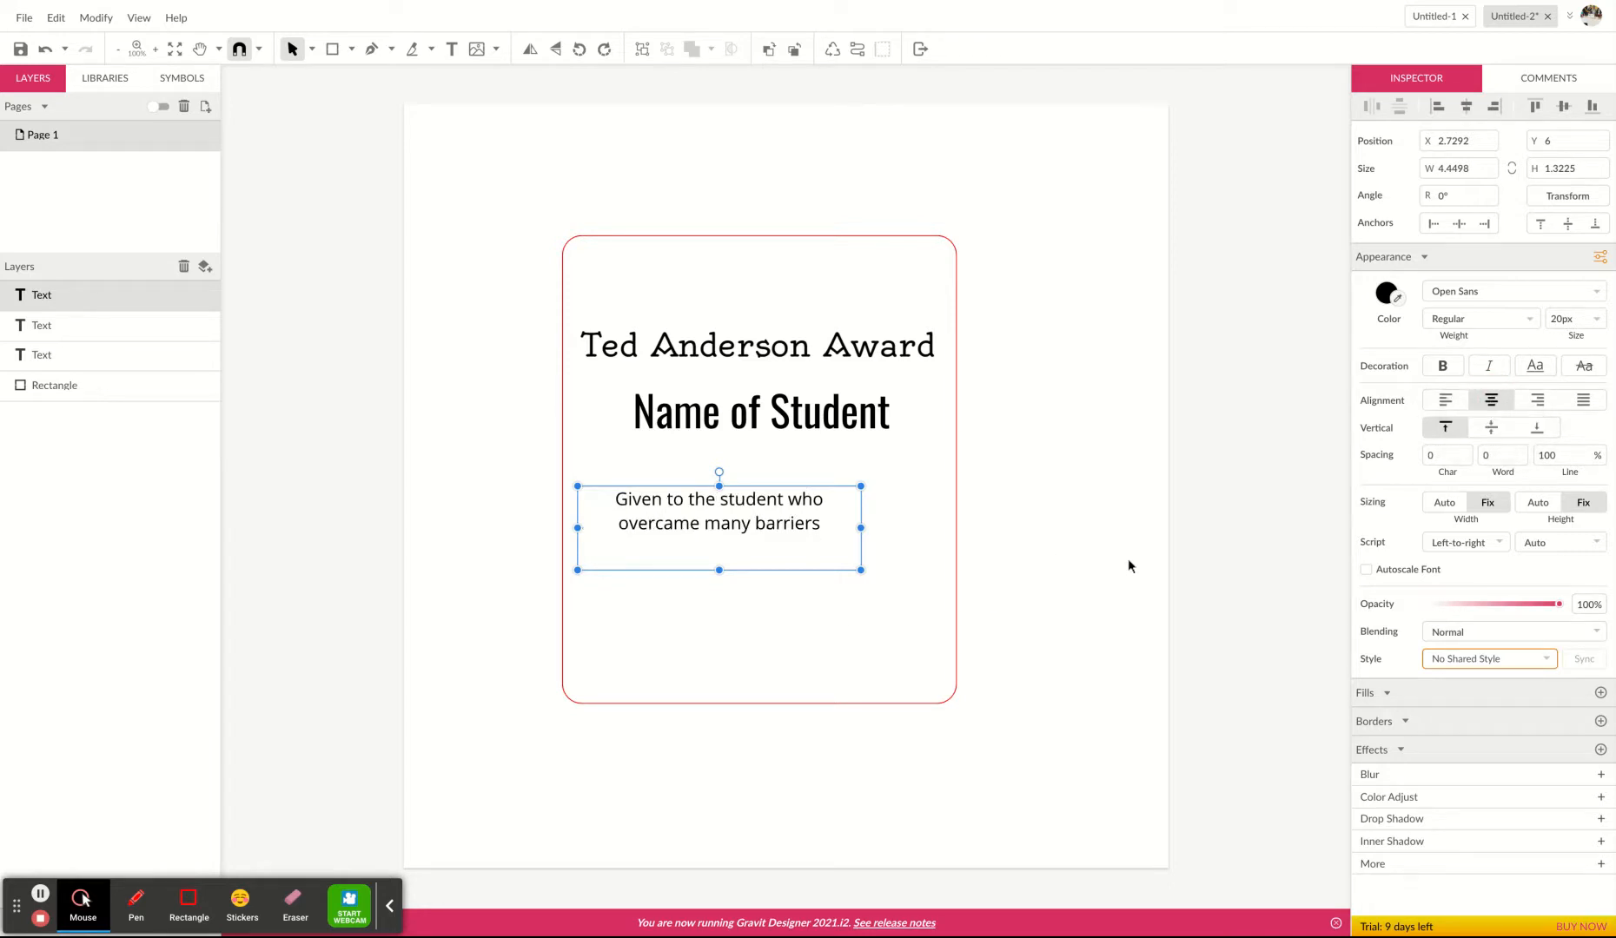
pyautogui.moveTo(711, 540); pyautogui.dragTo(763, 524)
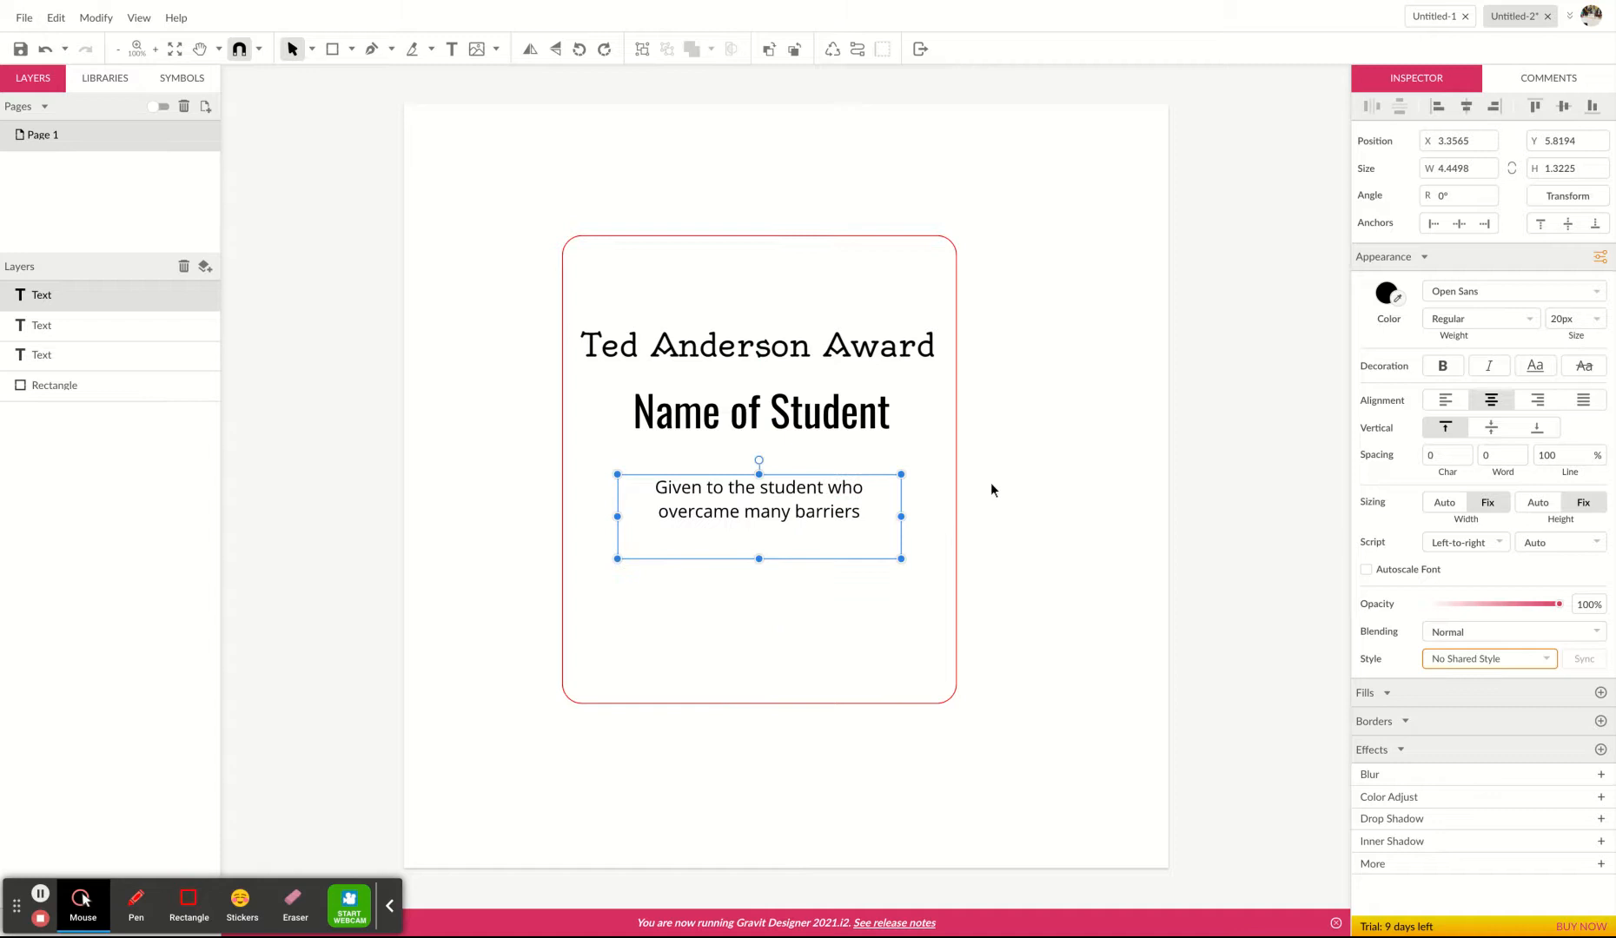
pyautogui.click(845, 417)
pyautogui.click(1047, 639)
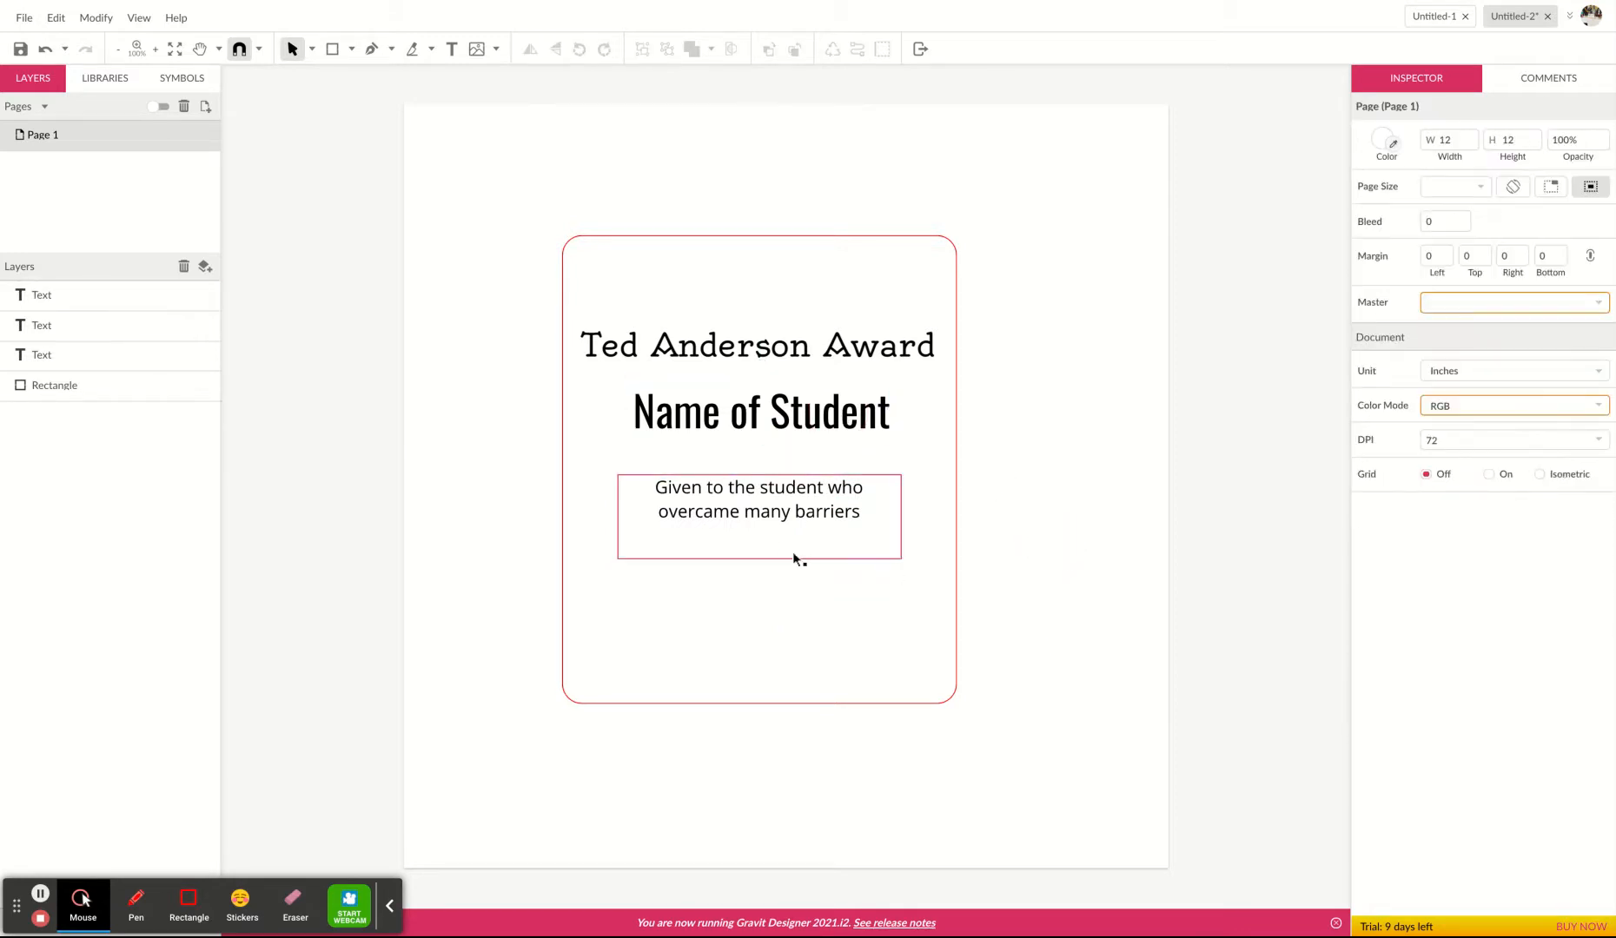
pyautogui.click(776, 519)
pyautogui.moveTo(781, 514)
pyautogui.mouseDown()
pyautogui.moveTo(777, 489)
pyautogui.moveTo(765, 517)
pyautogui.mouseUp()
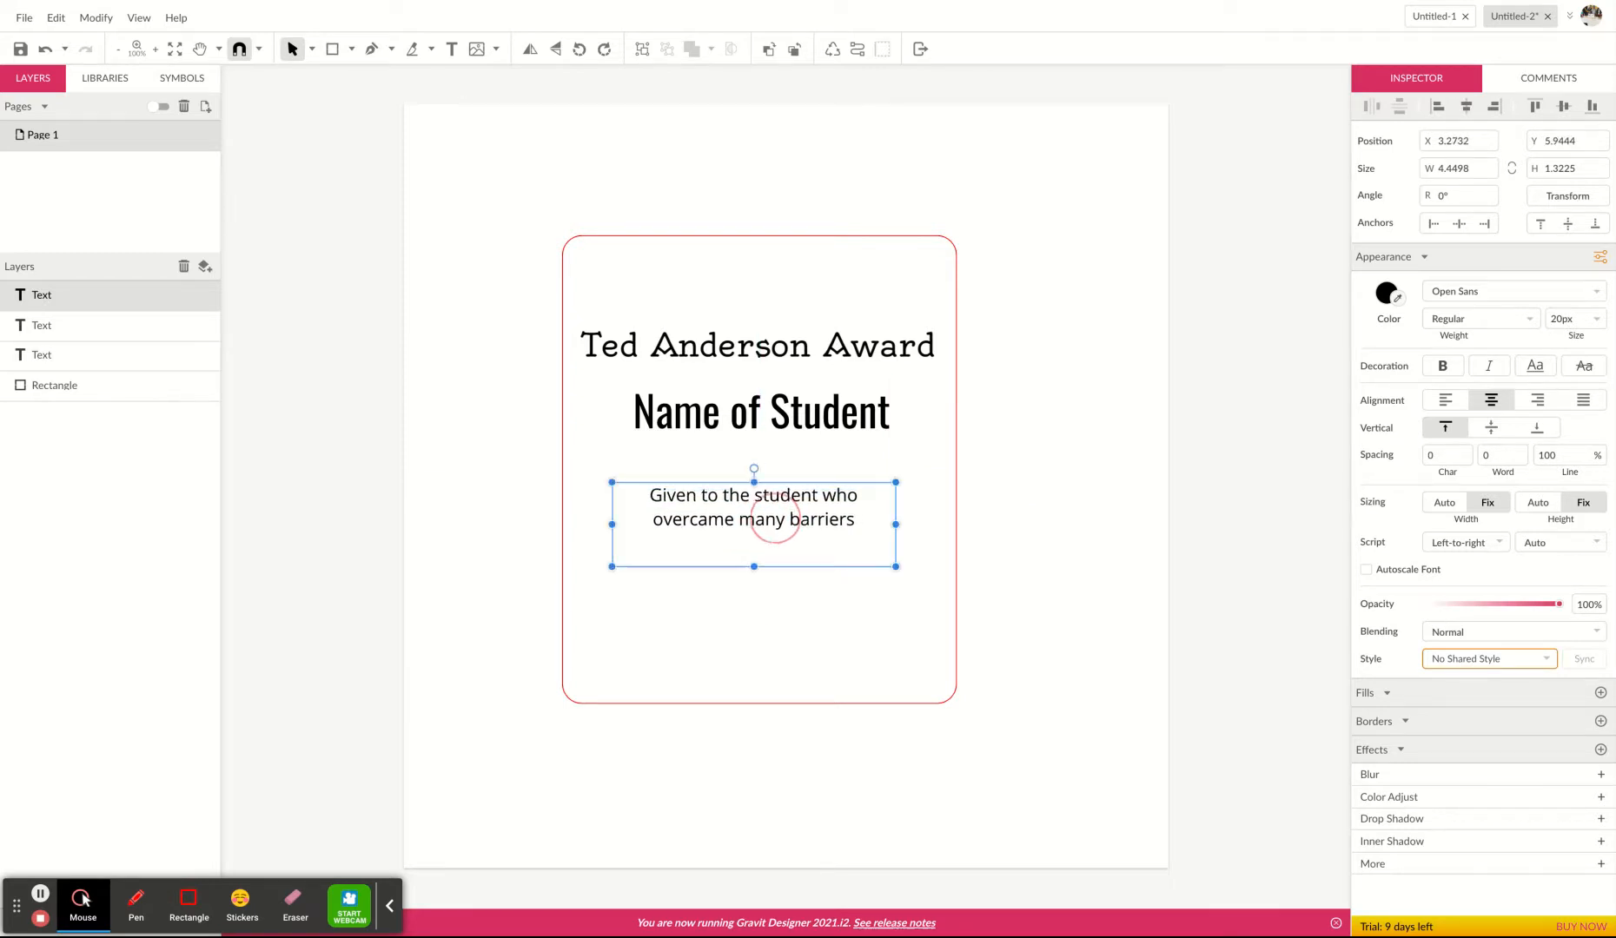
pyautogui.click(1072, 599)
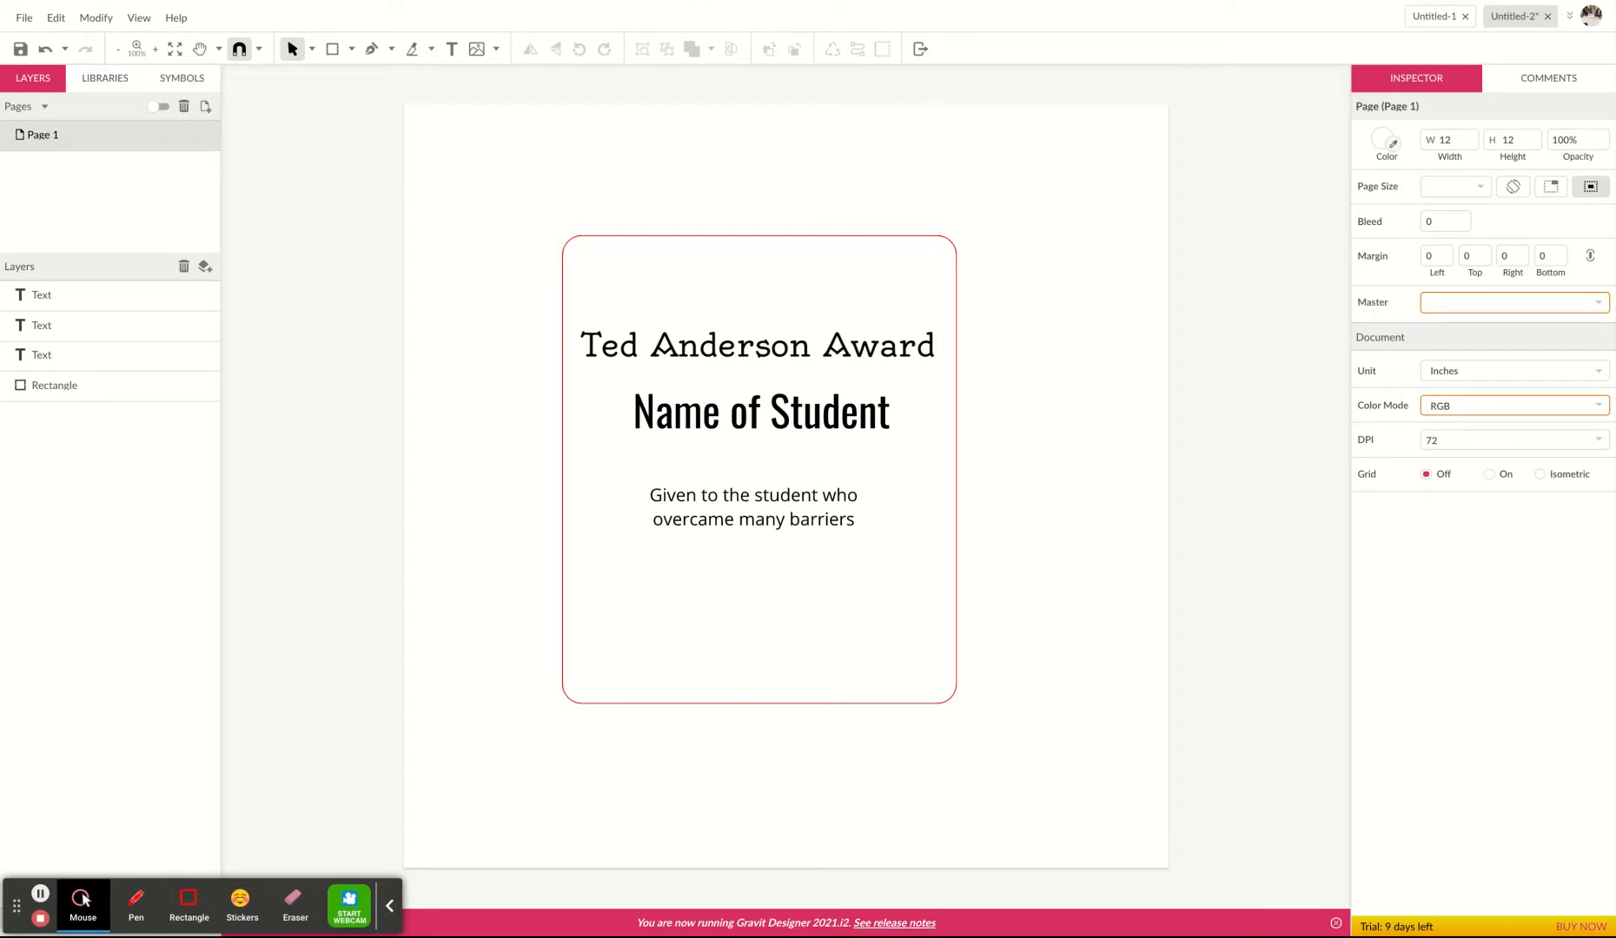
# Add a text reading 'Island High School' above the award title inside the rectangle.
pyautogui.click(451, 48)
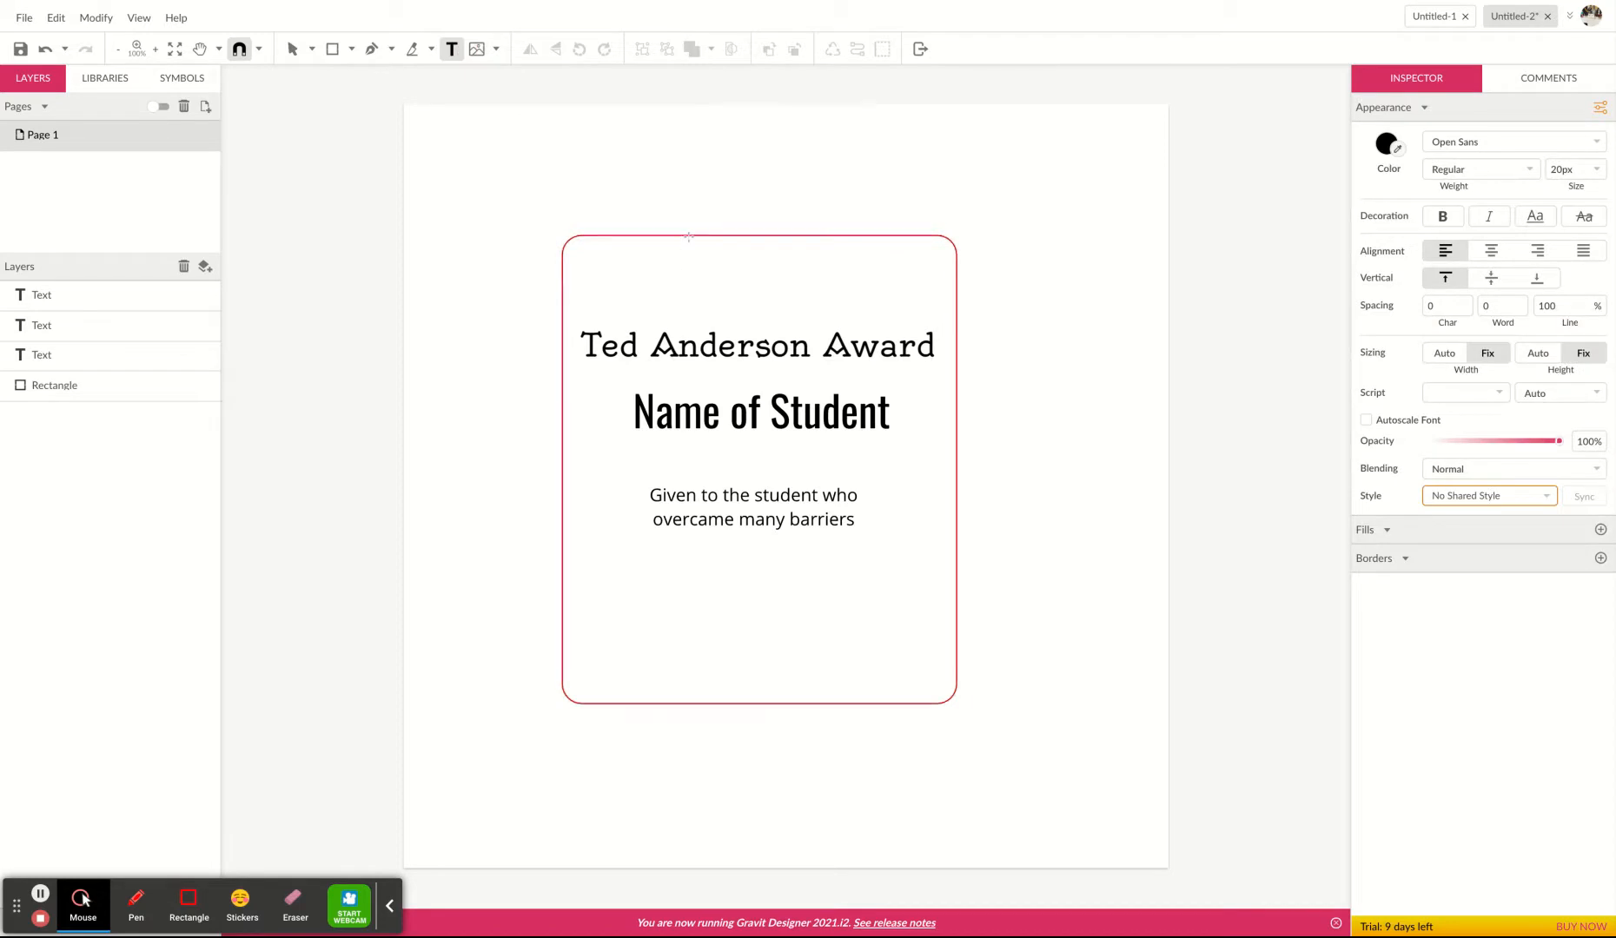
pyautogui.click(692, 285)
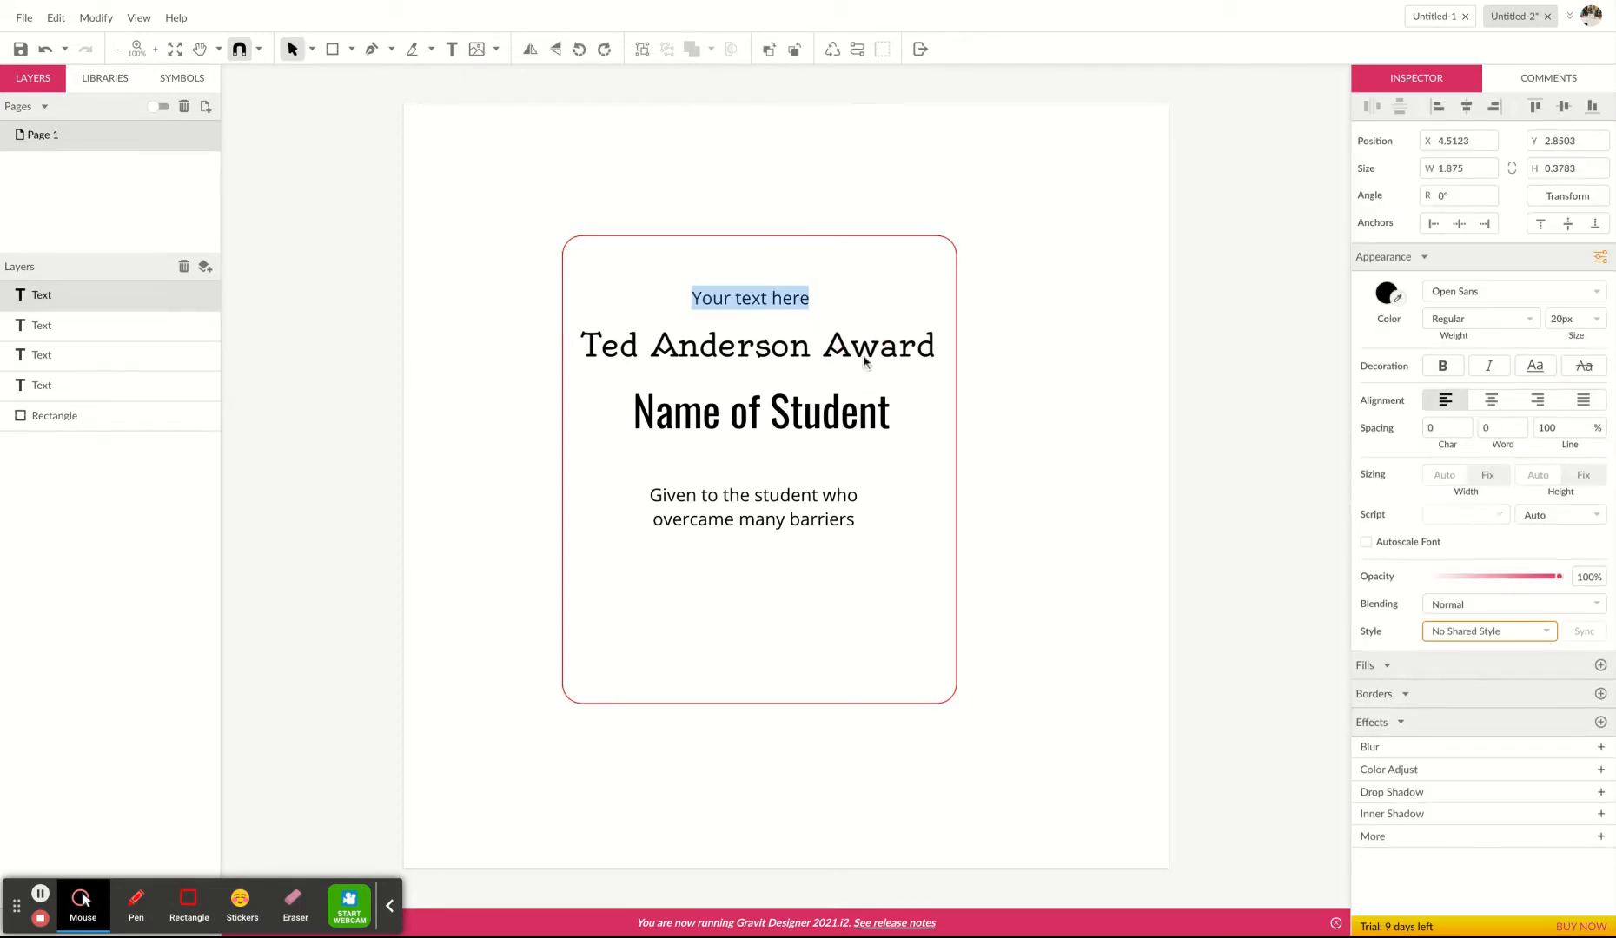
pyautogui.press('BackSpace')
pyautogui.write('Island ')
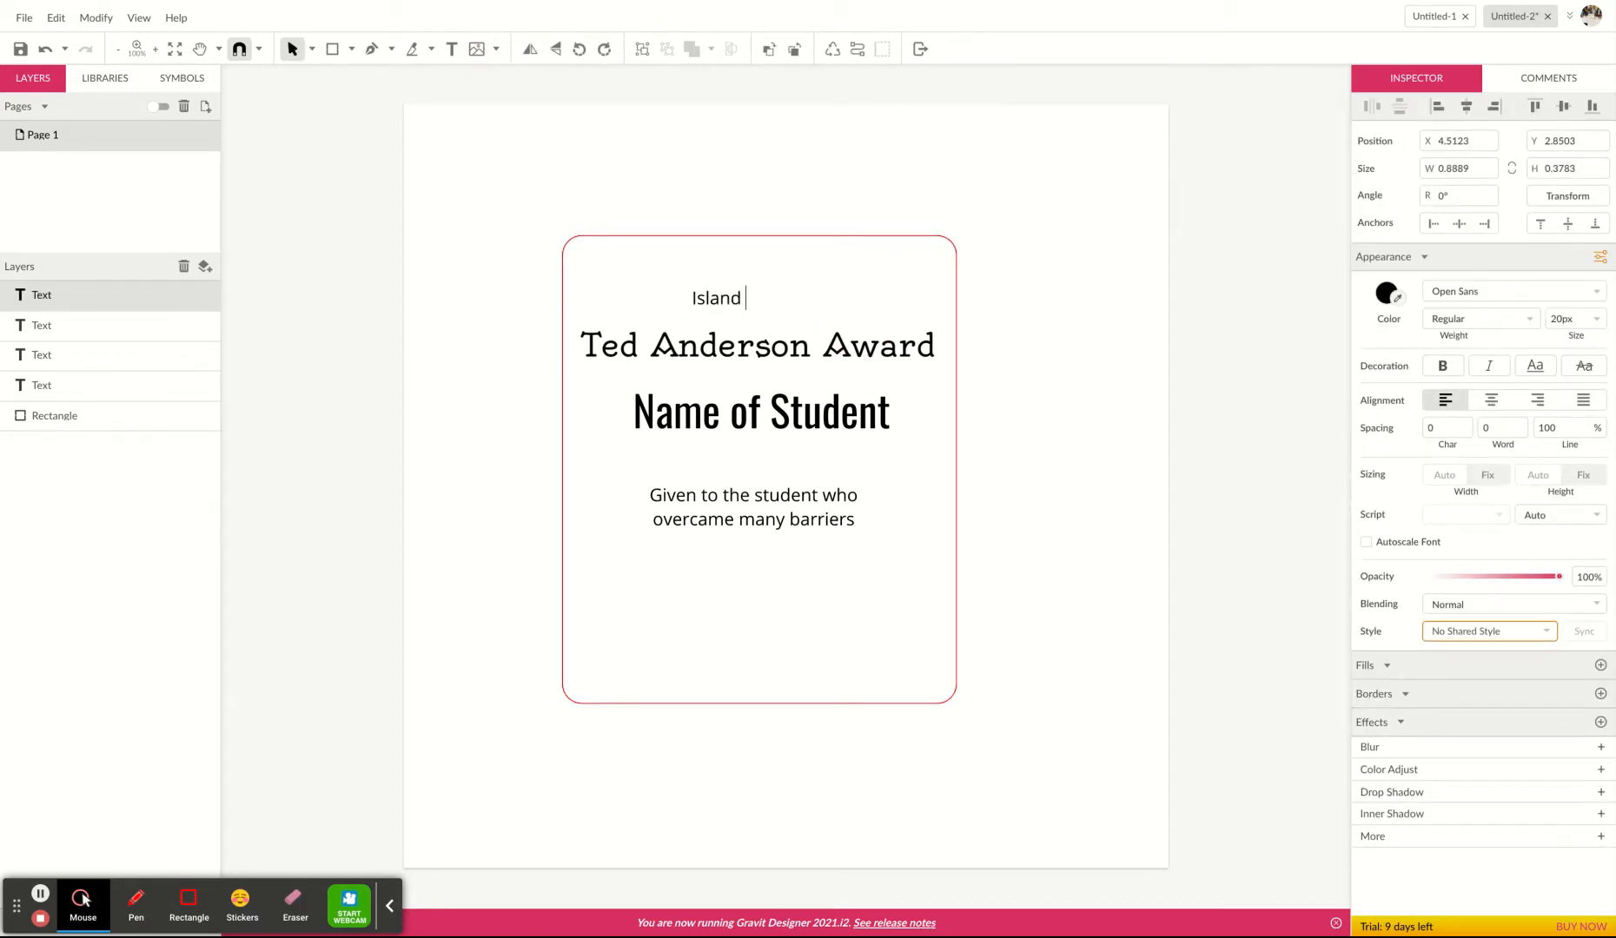
pyautogui.write('High School')
pyautogui.press('Escape')
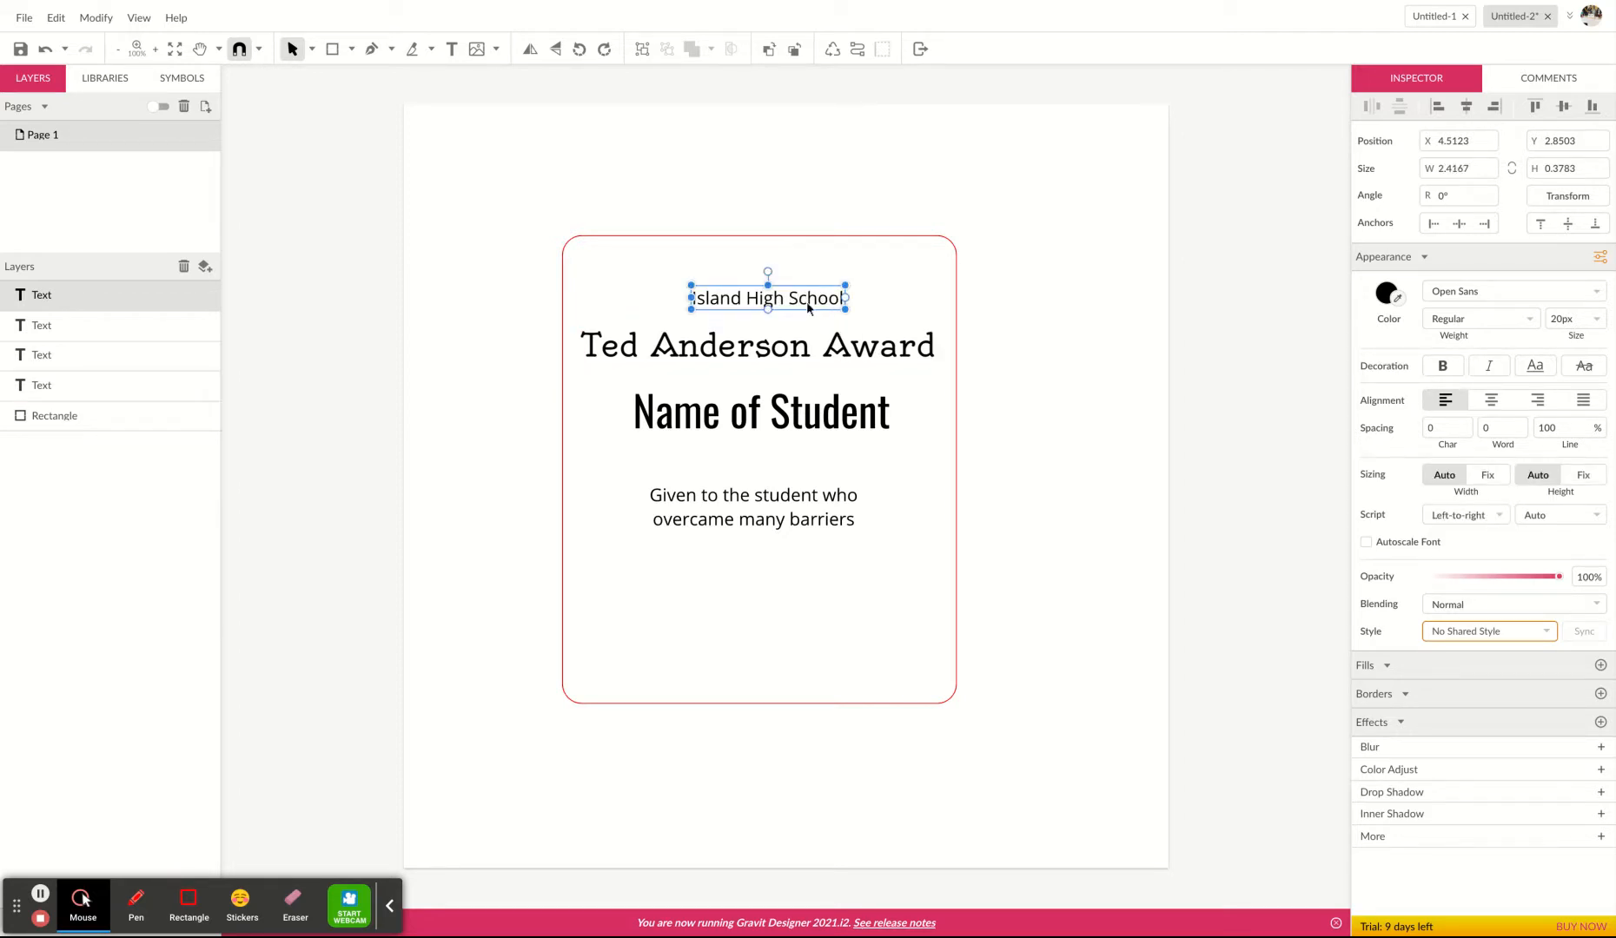
# Set 'Island High School' to the Oleo Script font and center it near the top of the rectangle.
pyautogui.moveTo(806, 302); pyautogui.dragTo(793, 274)
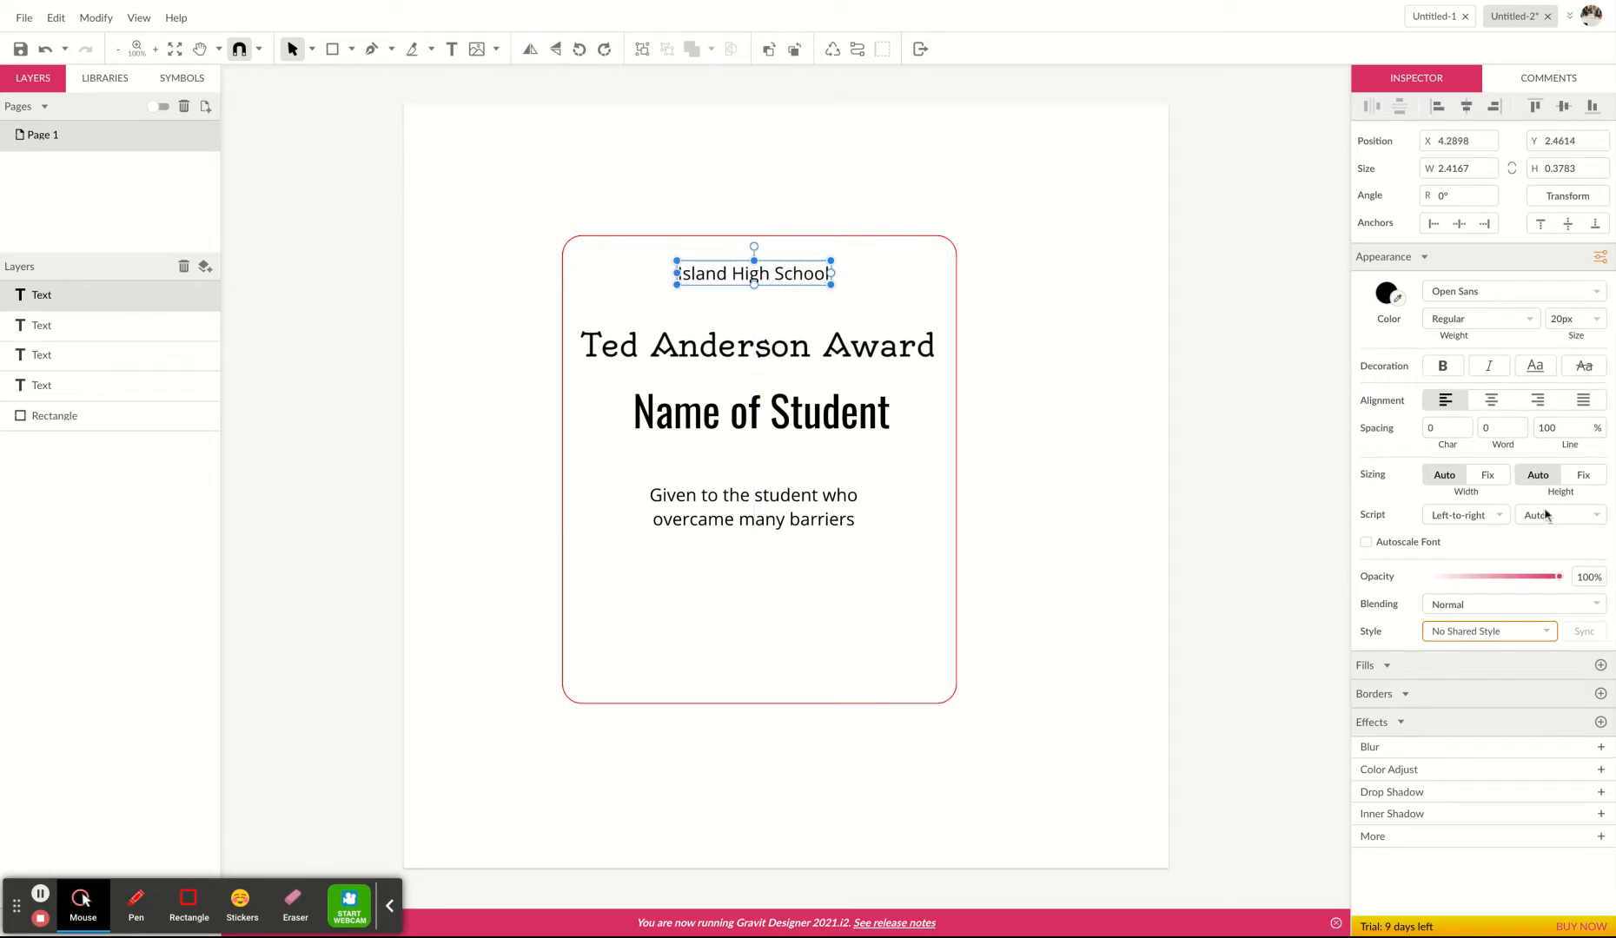
pyautogui.click(1578, 291)
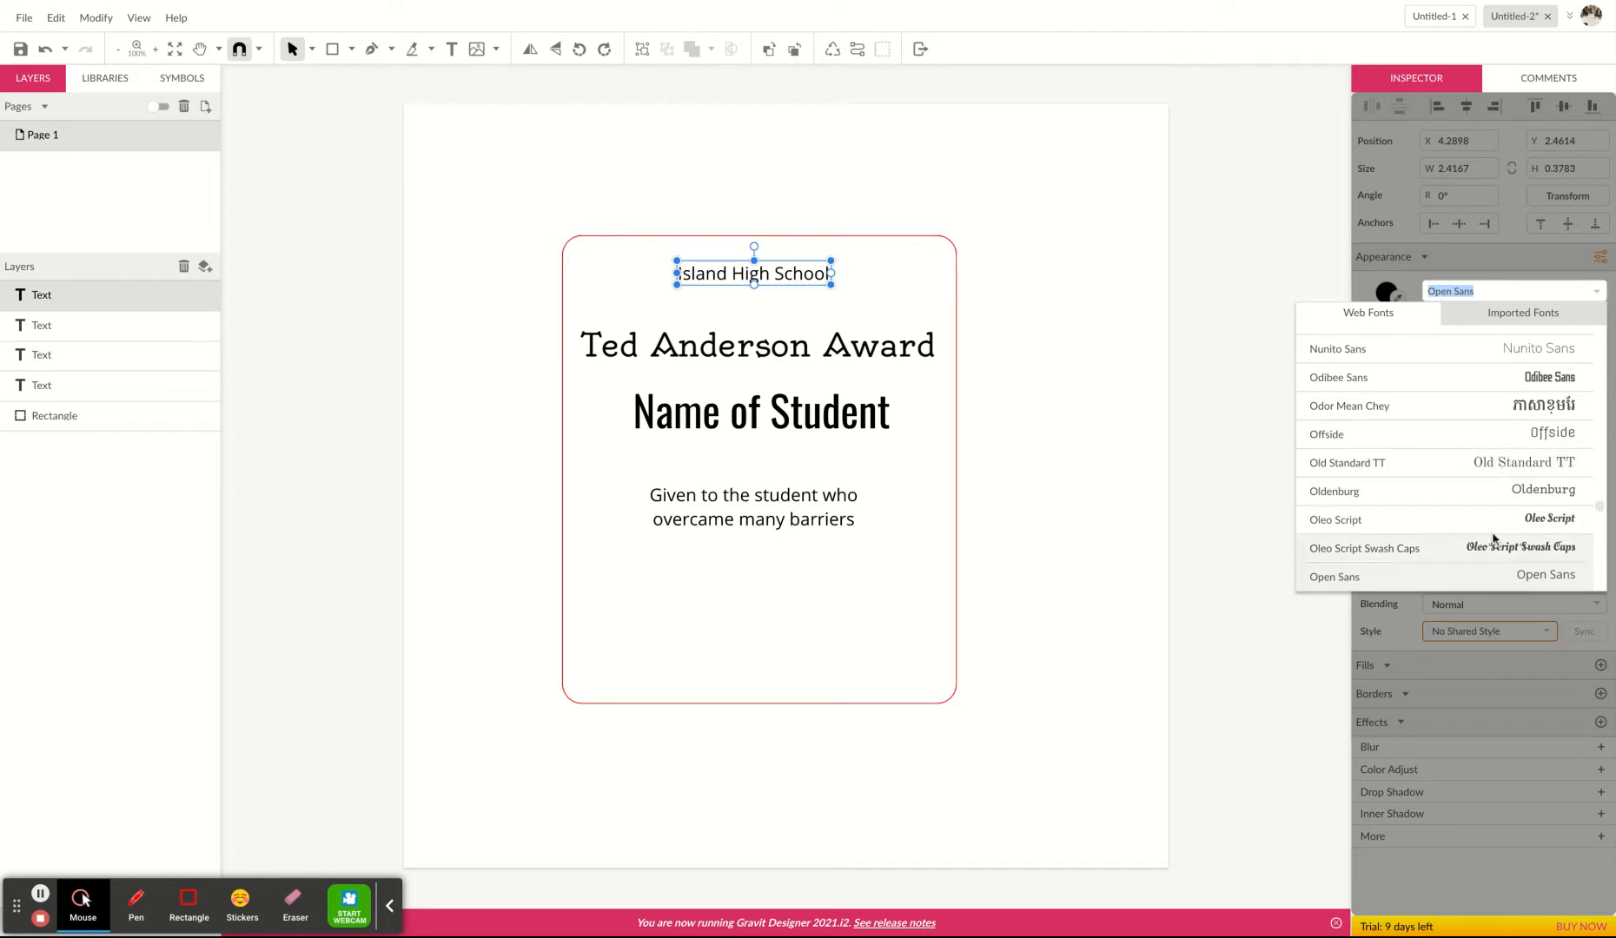
pyautogui.click(1495, 524)
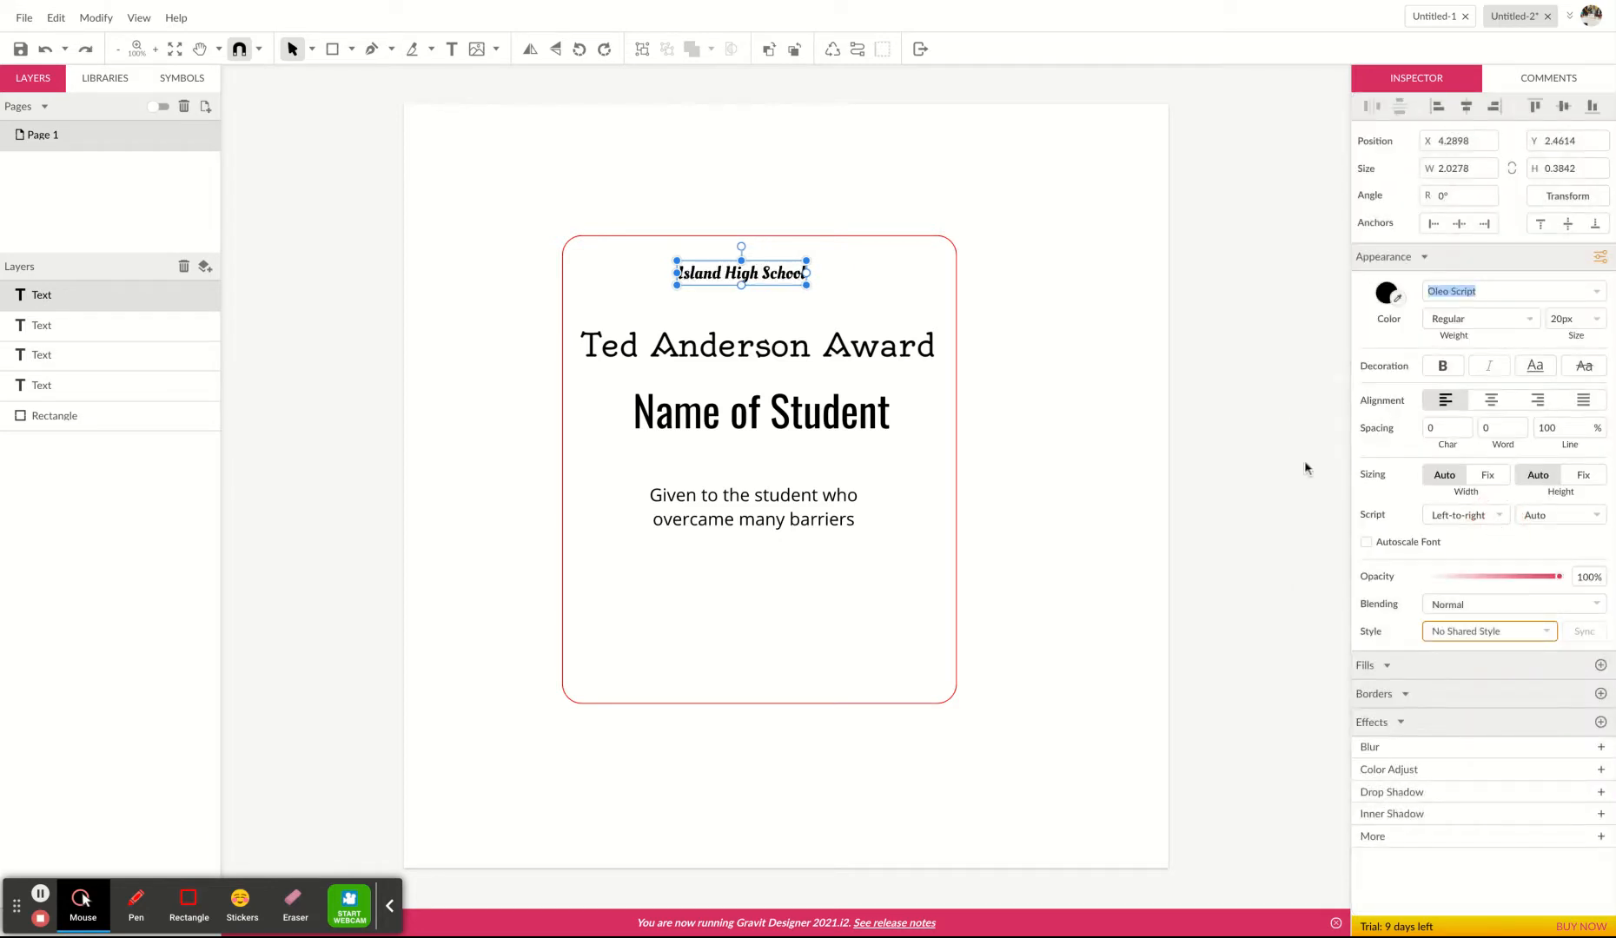
pyautogui.click(1133, 448)
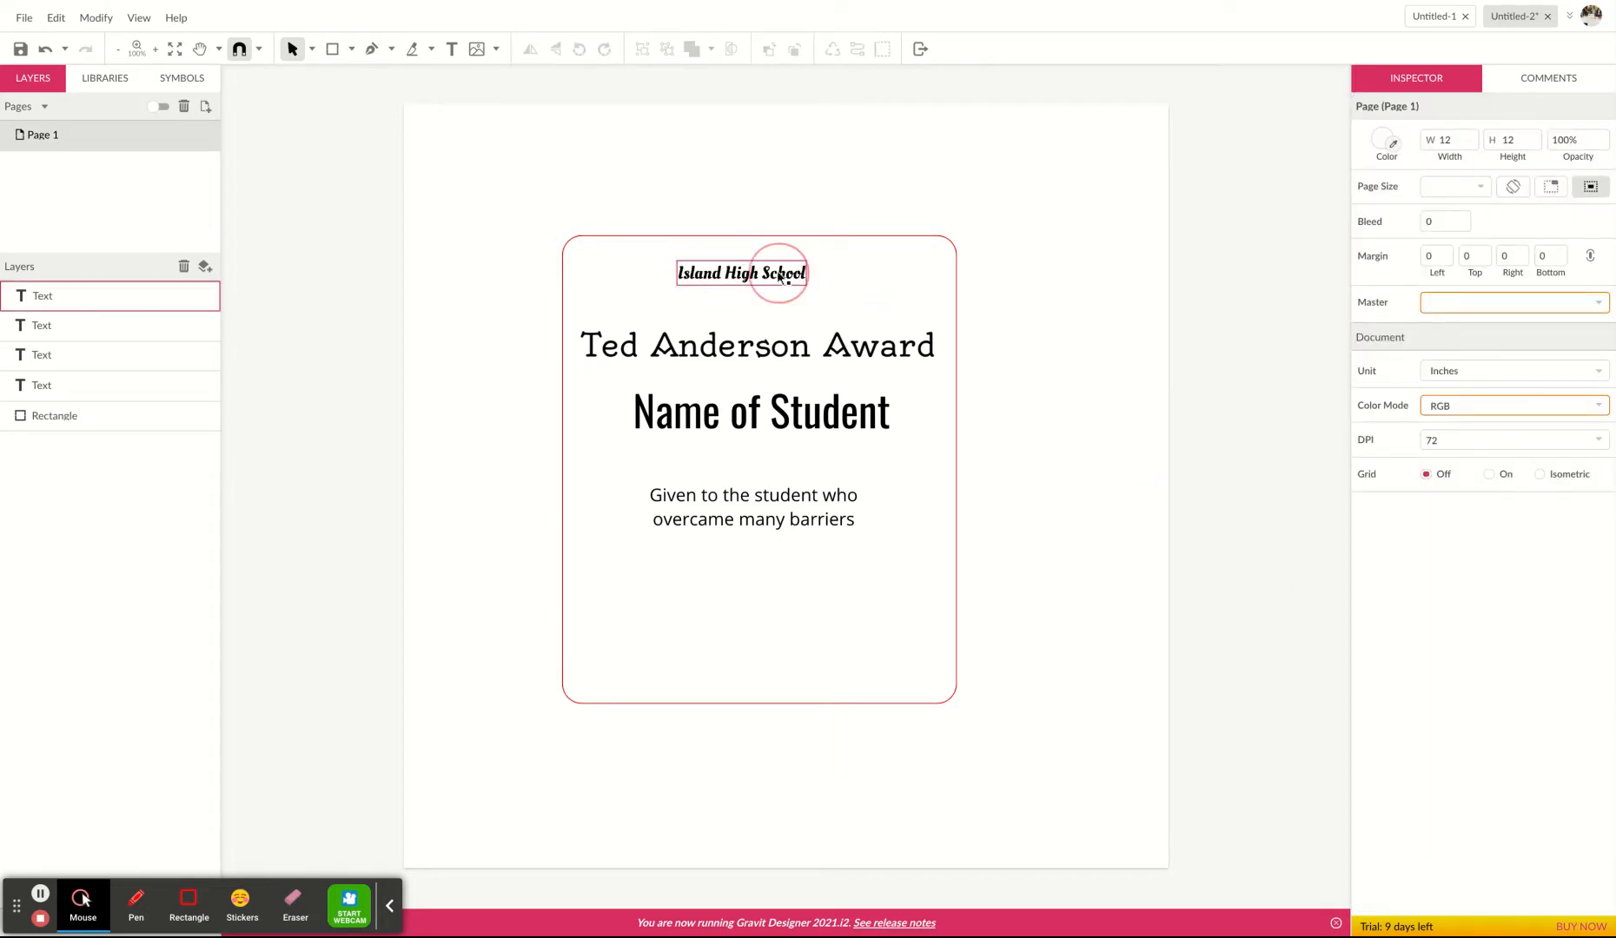
pyautogui.moveTo(761, 274); pyautogui.dragTo(780, 276)
pyautogui.click(1069, 565)
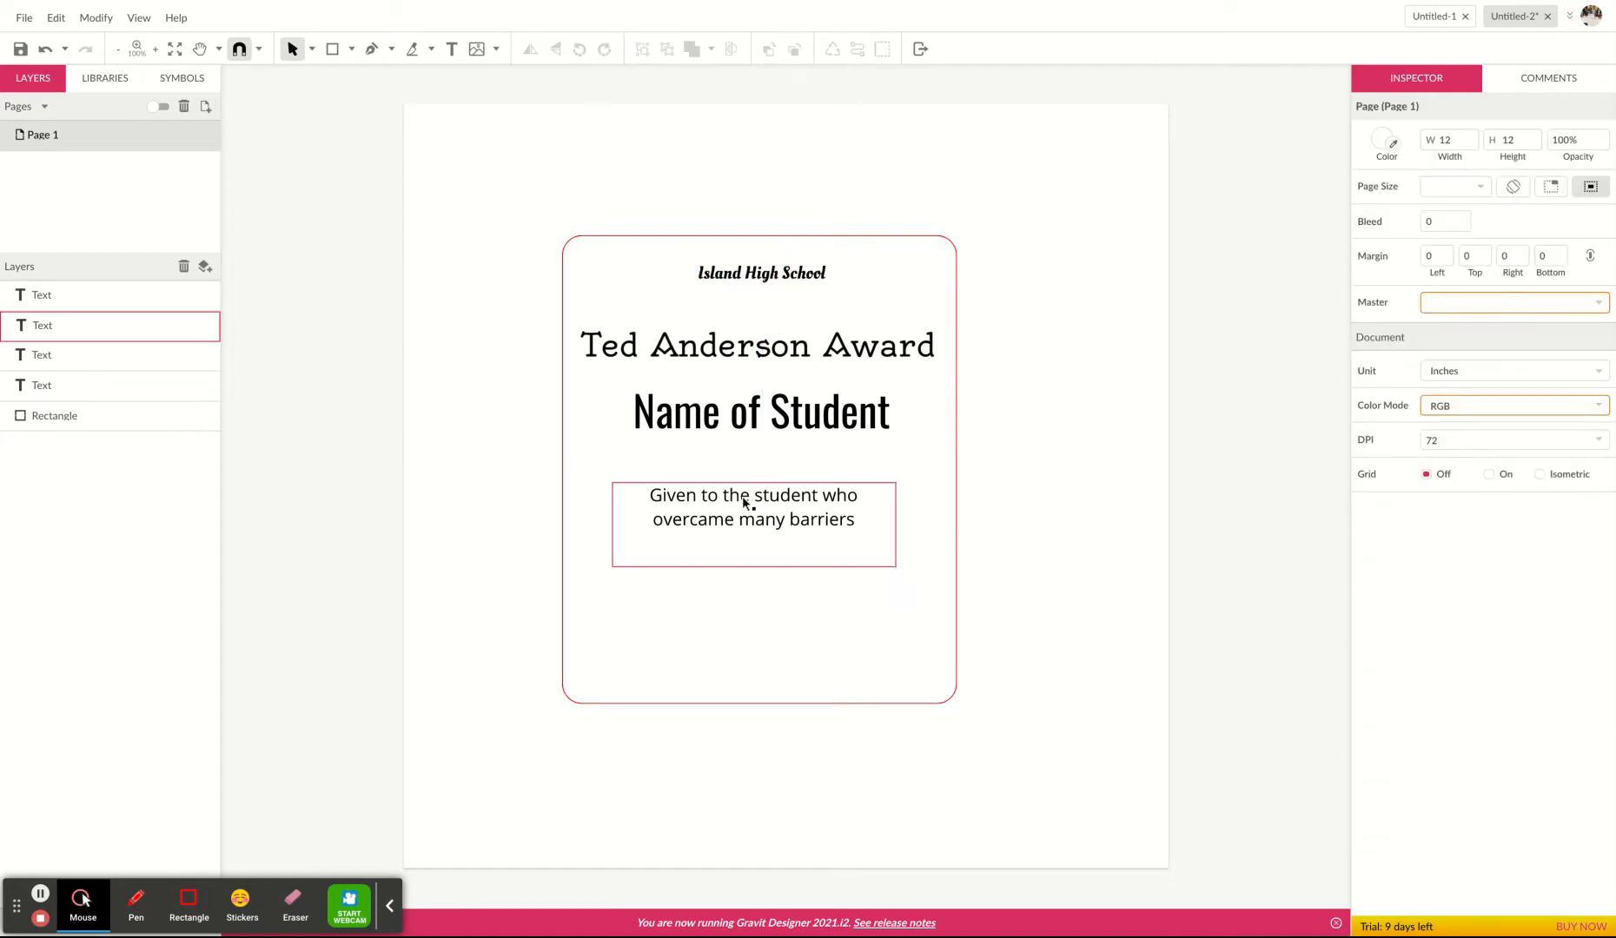
# Nudge the description sentence slightly upward.
pyautogui.click(752, 507)
pyautogui.moveTo(752, 506); pyautogui.dragTo(752, 502)
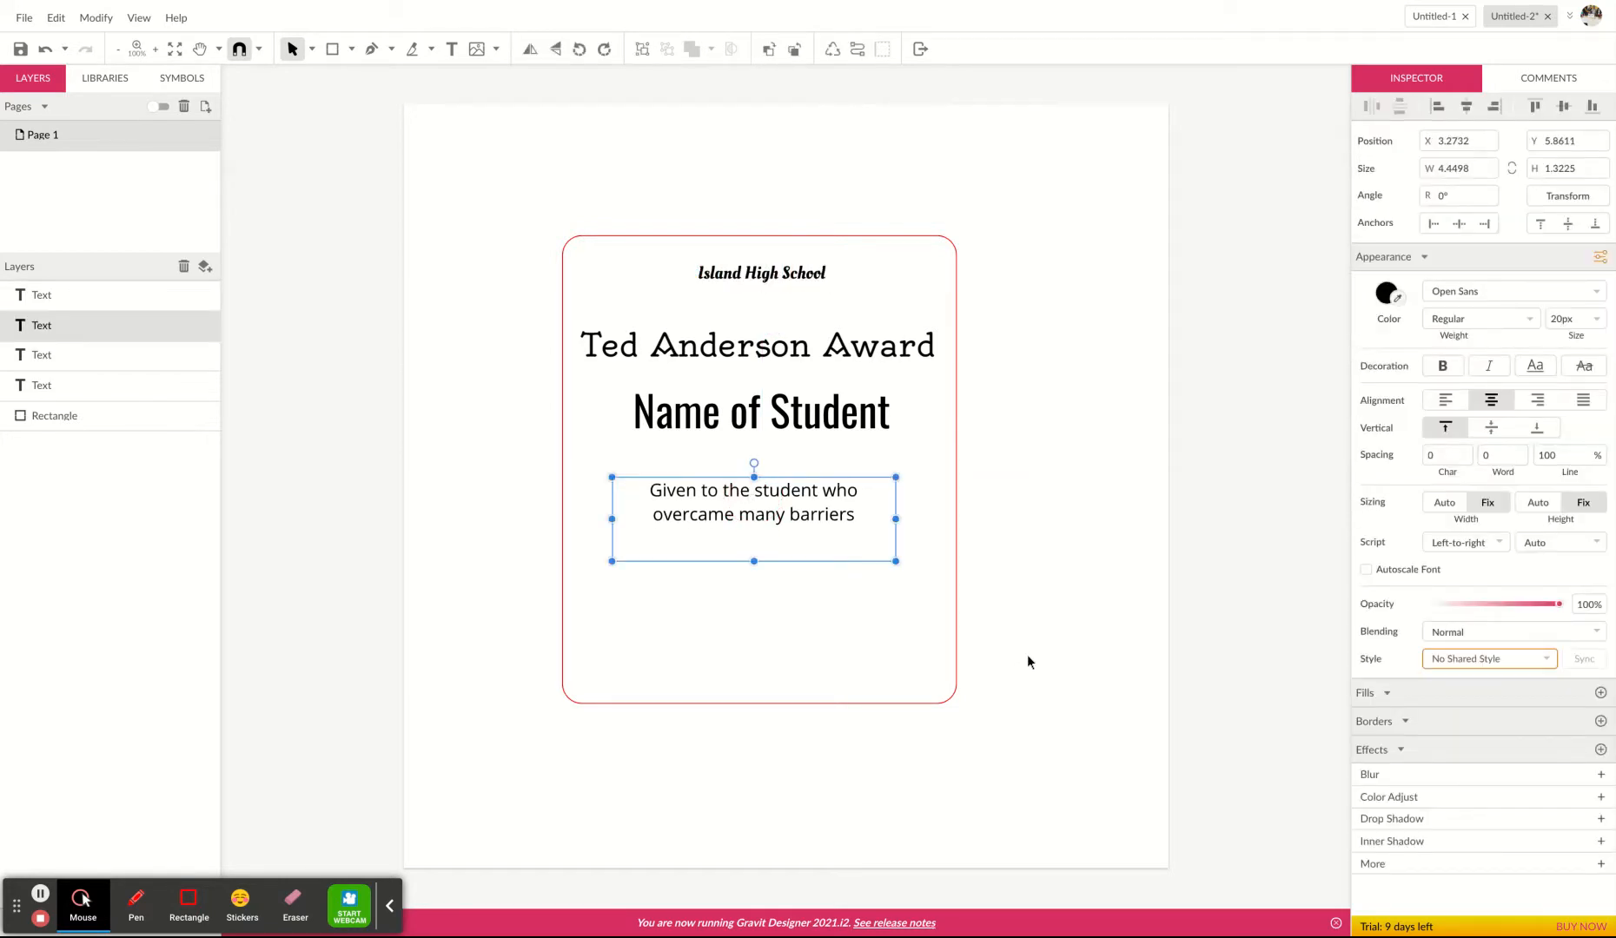
pyautogui.click(1031, 664)
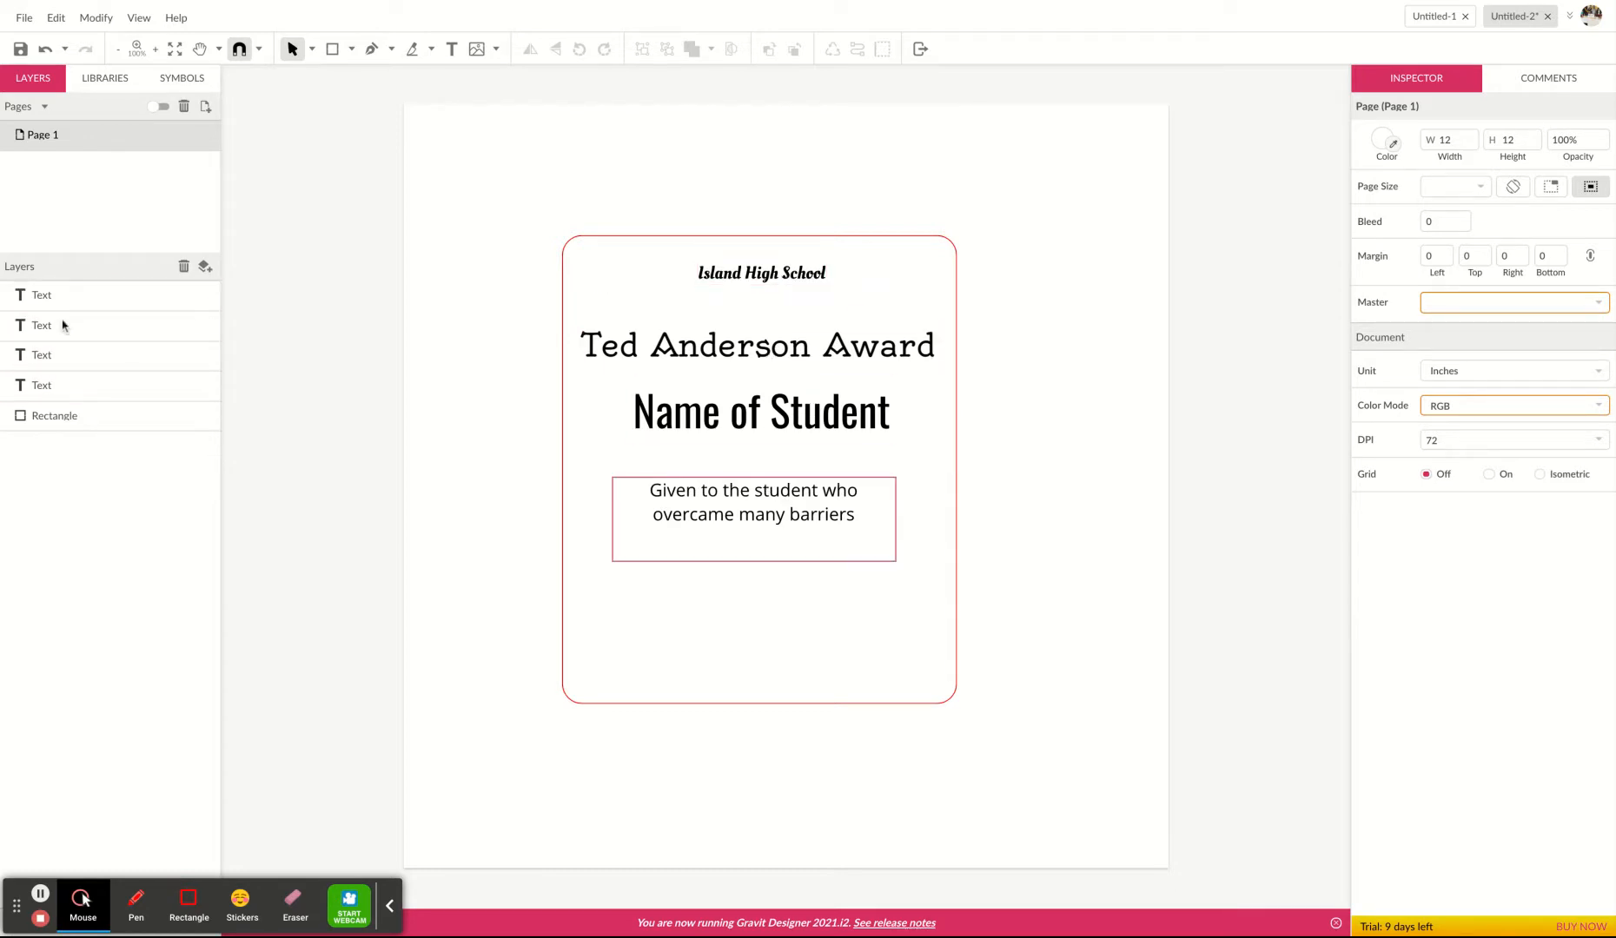
# Convert the 'Island High School' text to a path.
pyautogui.click(57, 297)
pyautogui.click(71, 330)
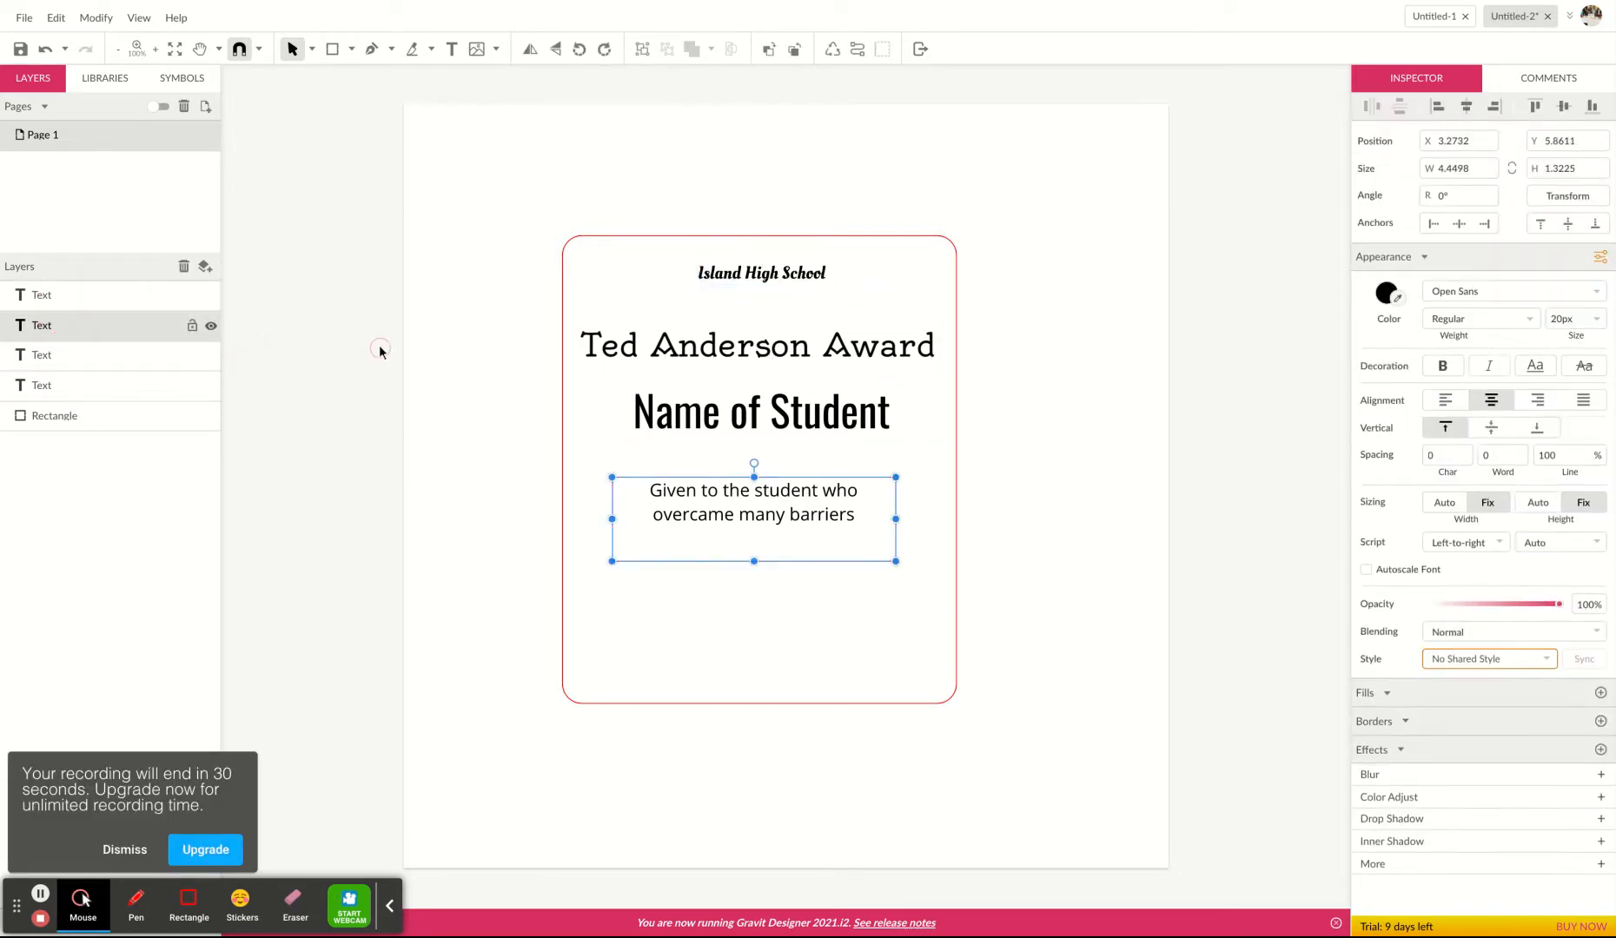
pyautogui.click(765, 282)
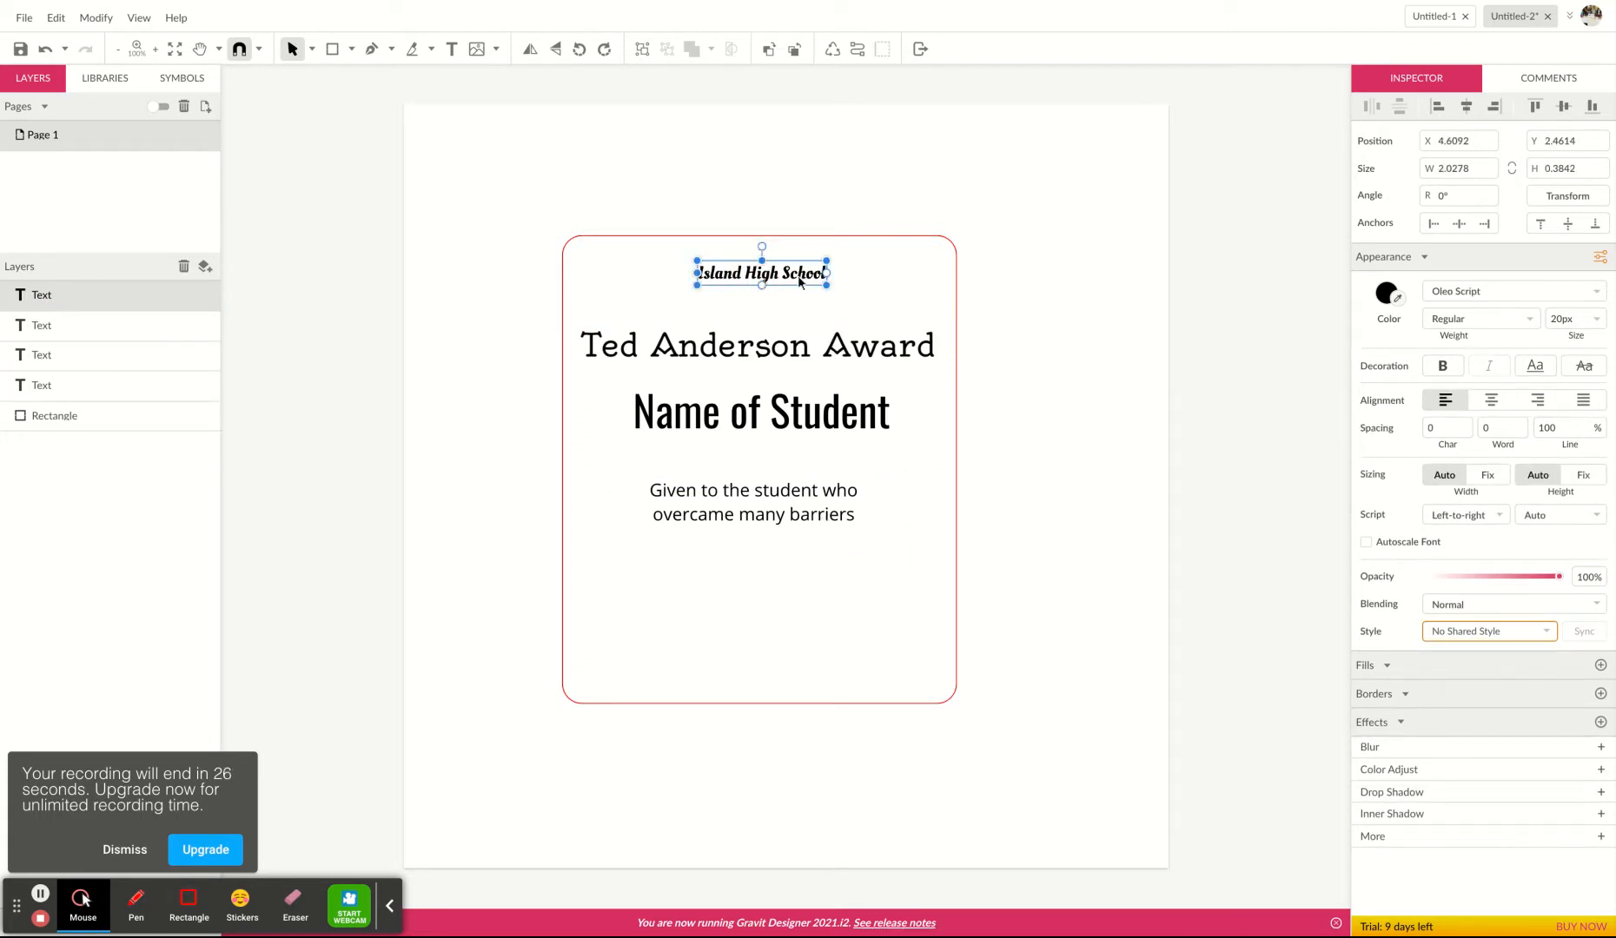
pyautogui.rightClick(798, 280)
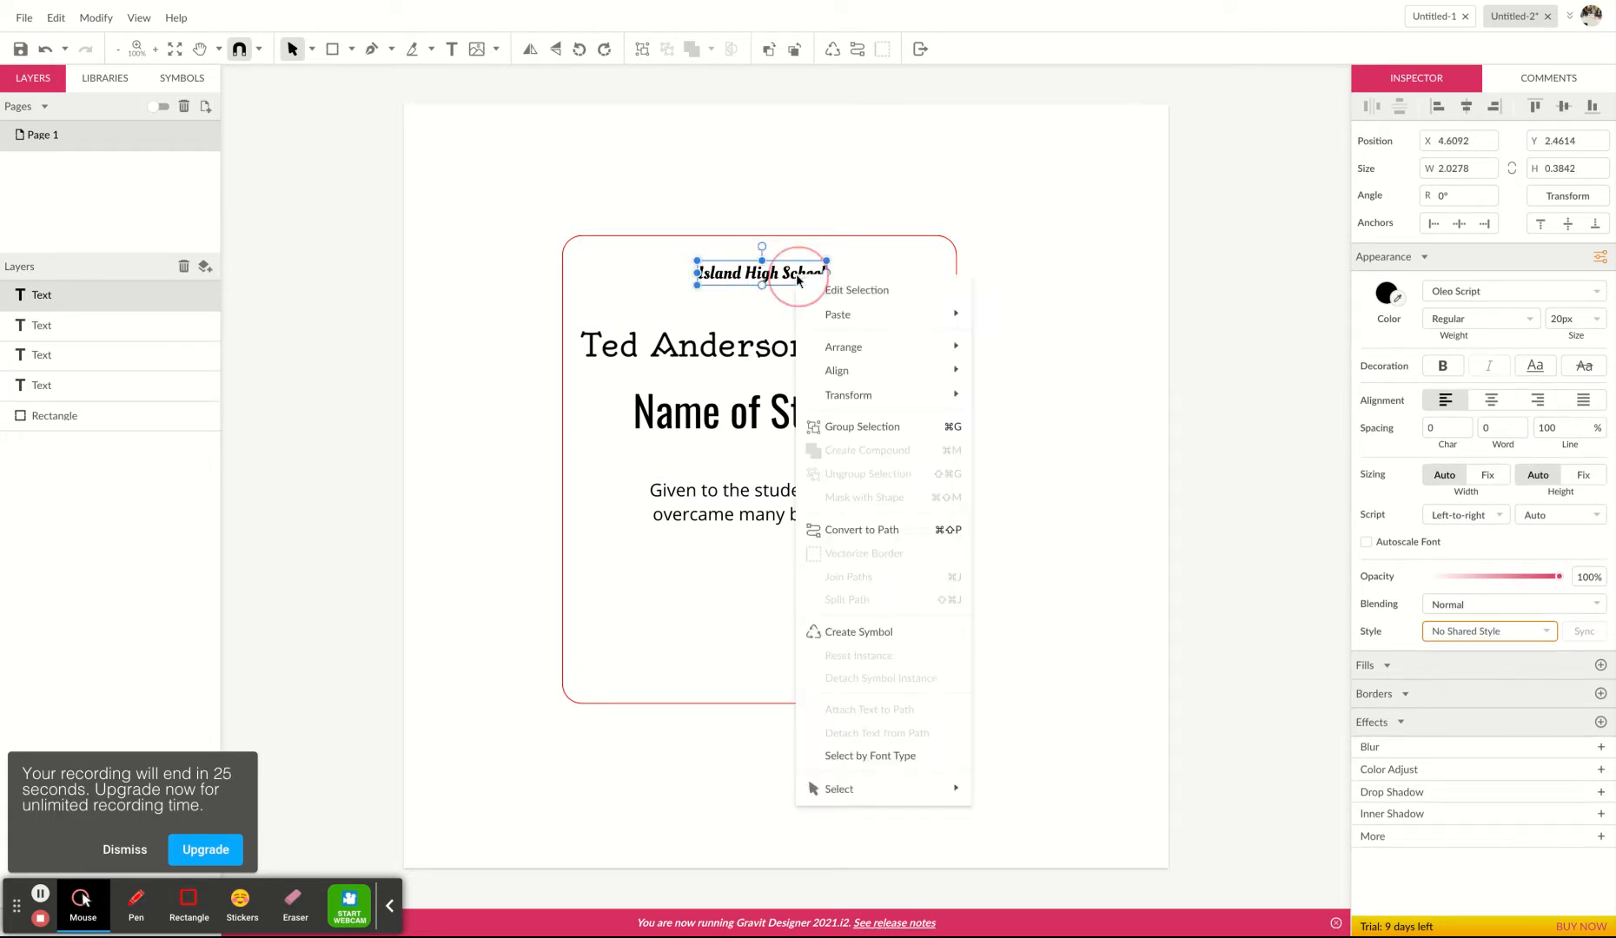
pyautogui.click(856, 534)
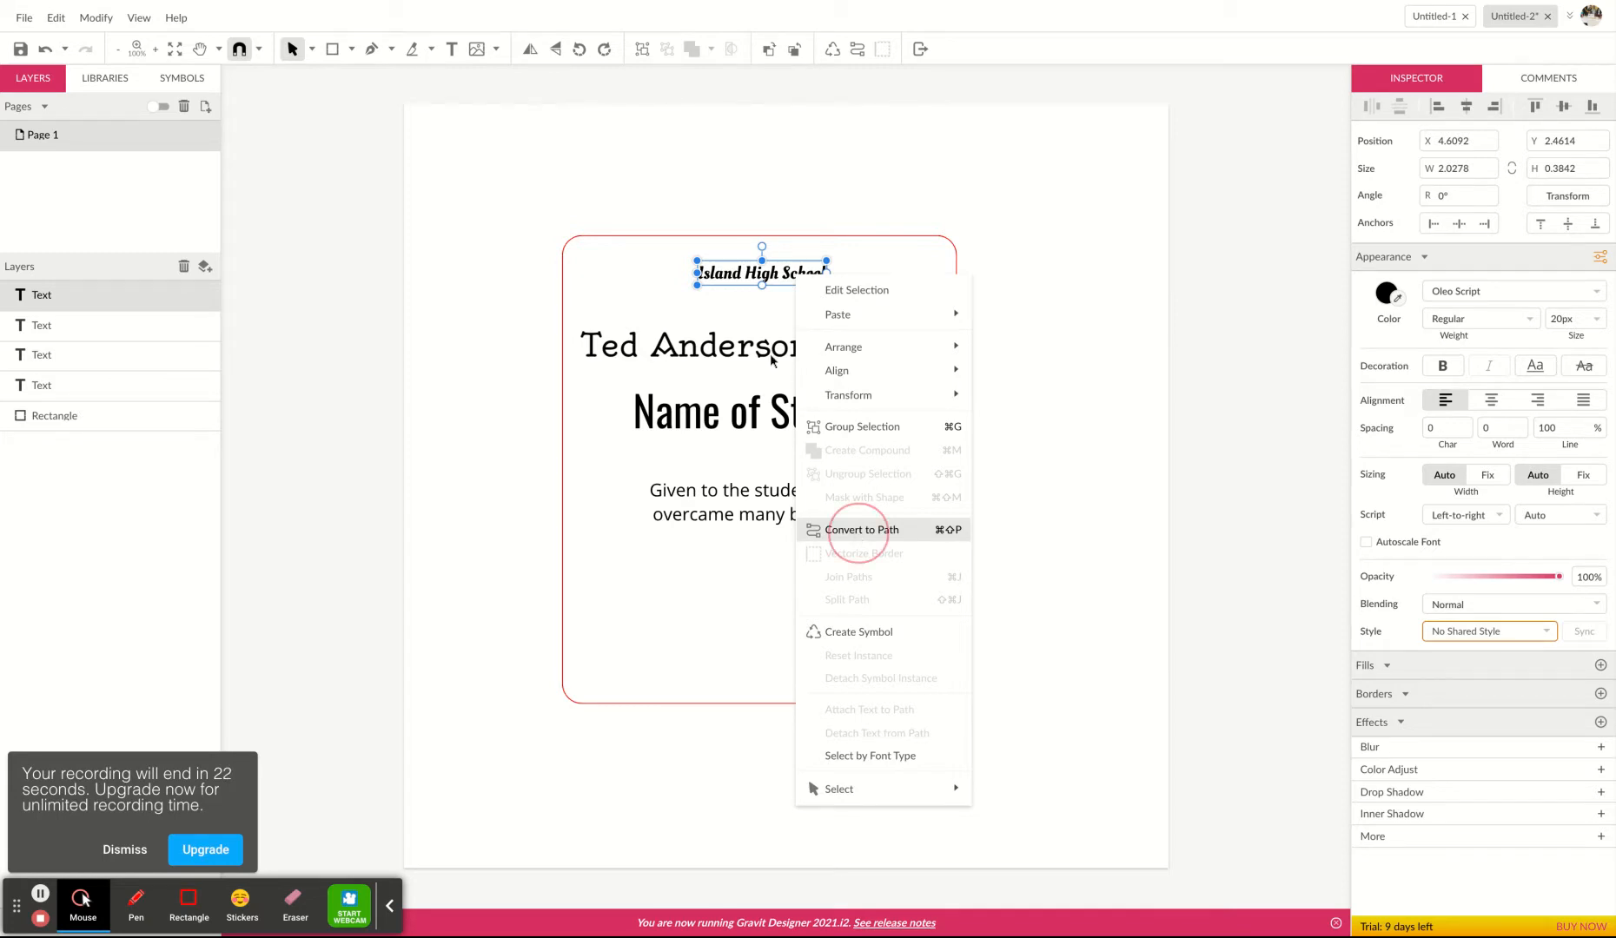
pyautogui.click(772, 358)
pyautogui.rightClick(761, 351)
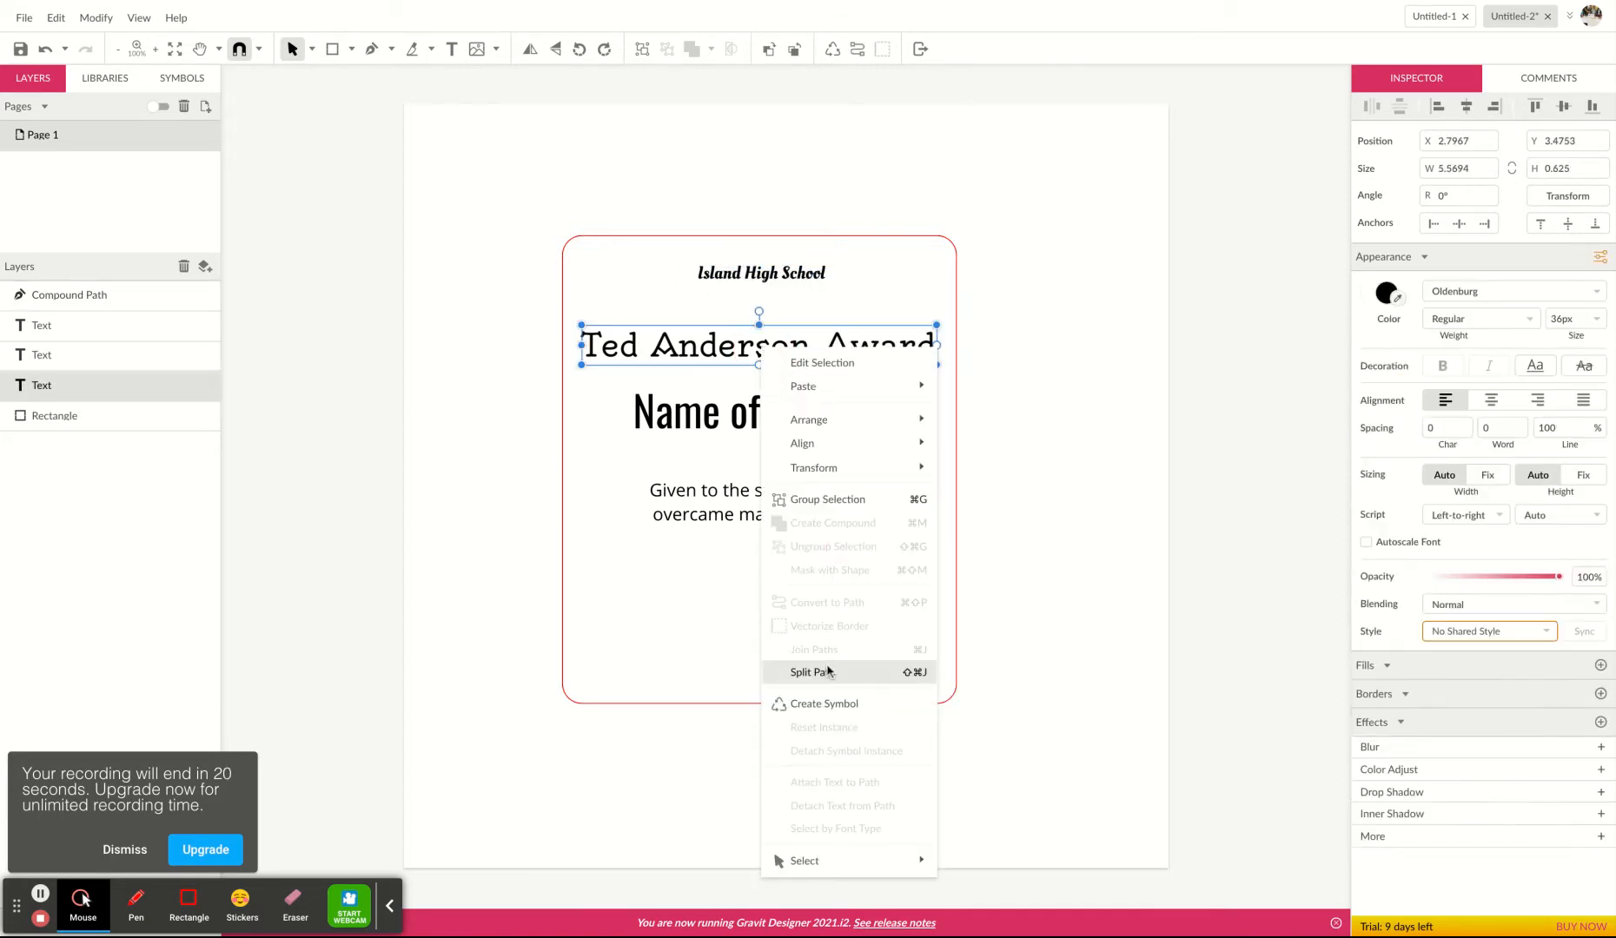
pyautogui.rightClick(670, 360)
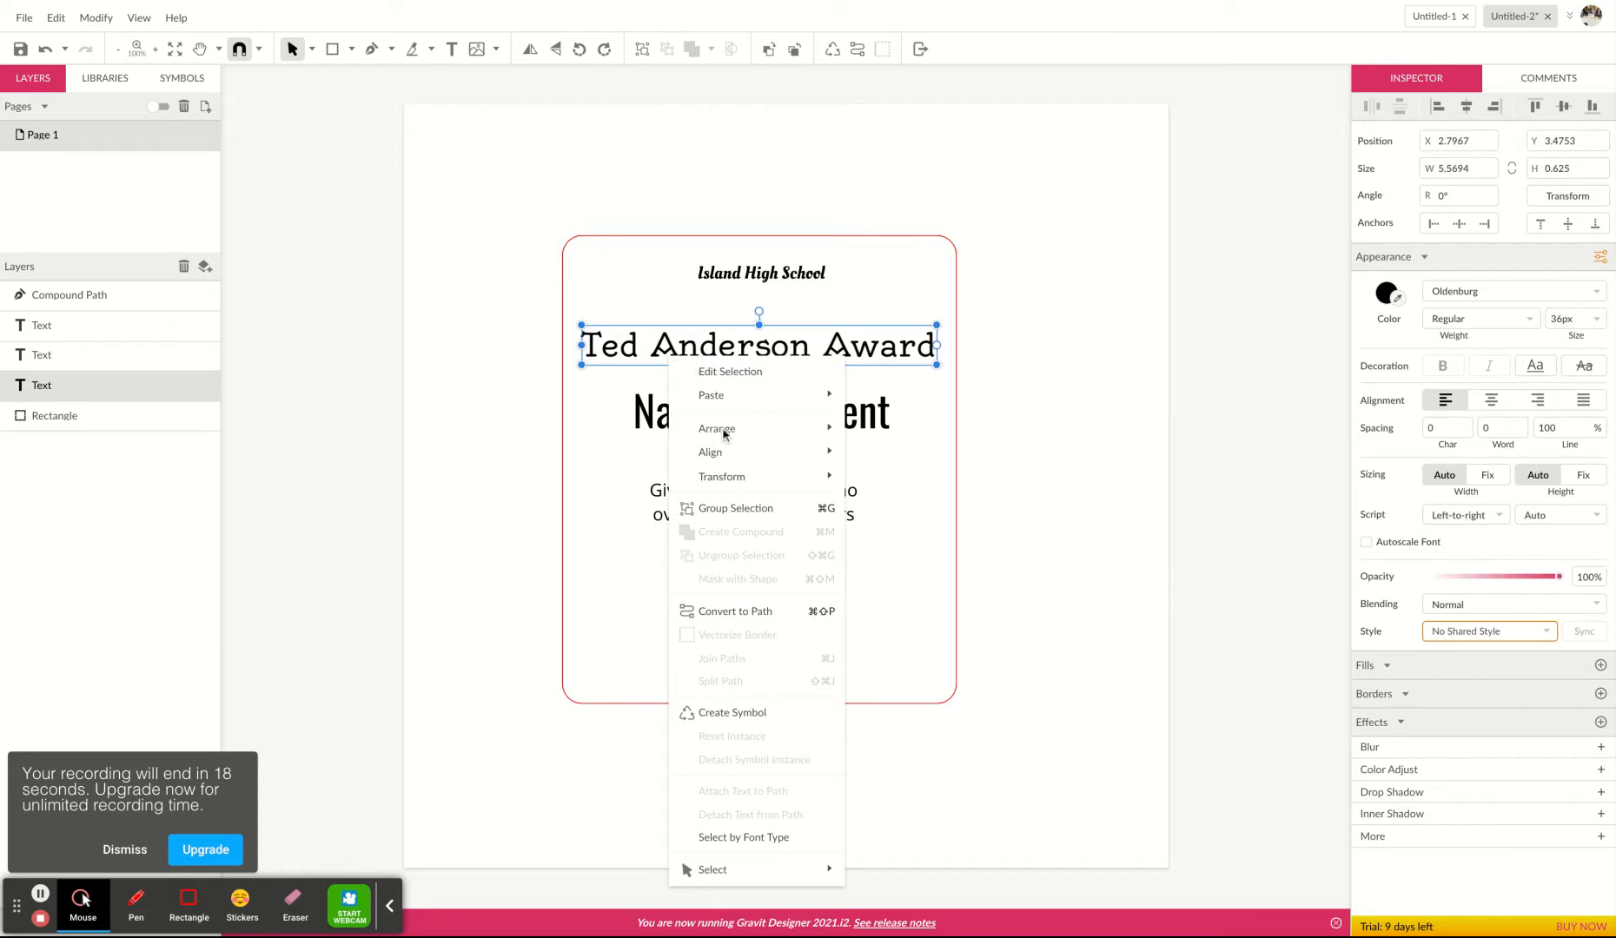
pyautogui.click(758, 613)
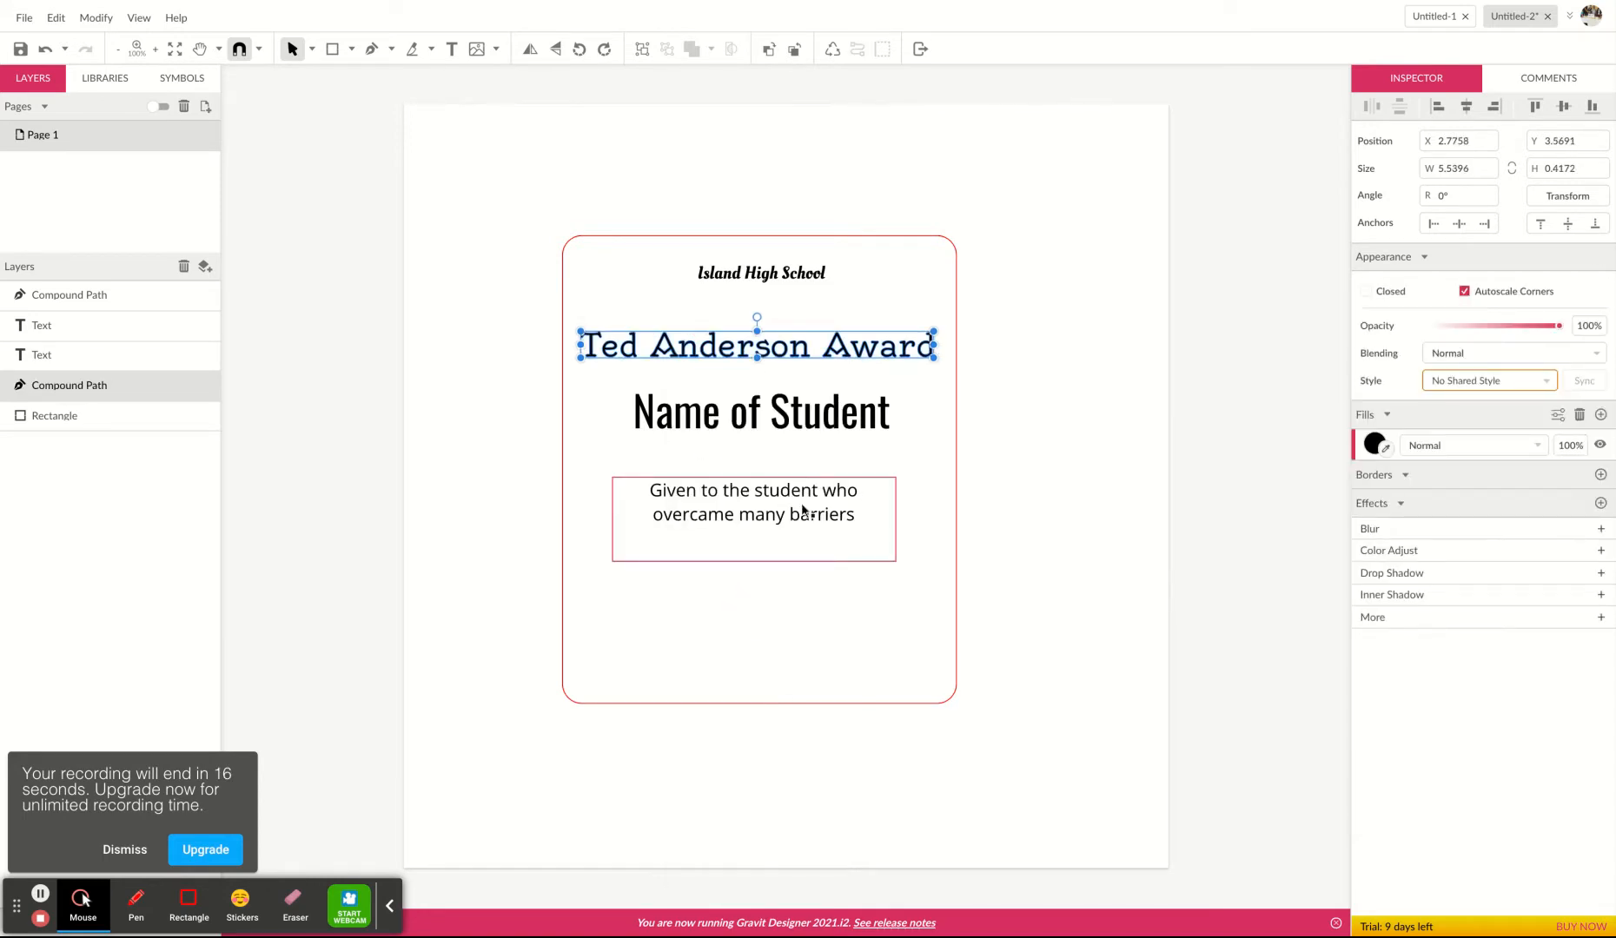
# Convert the 'Name of Student' text to a path.
pyautogui.rightClick(806, 418)
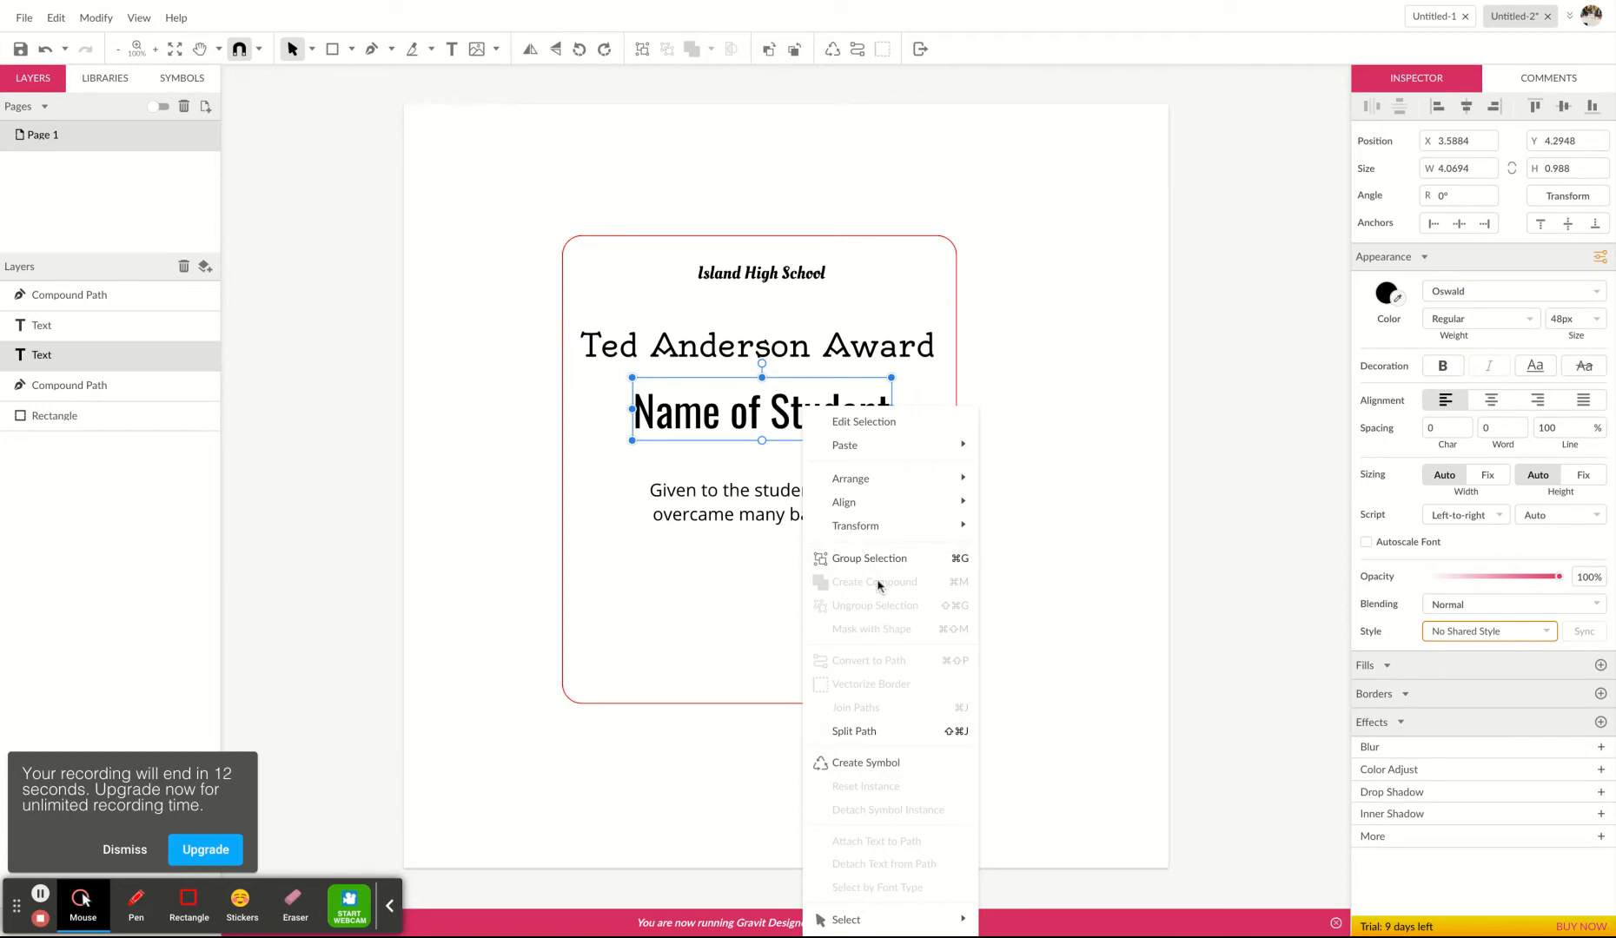
pyautogui.rightClick(741, 418)
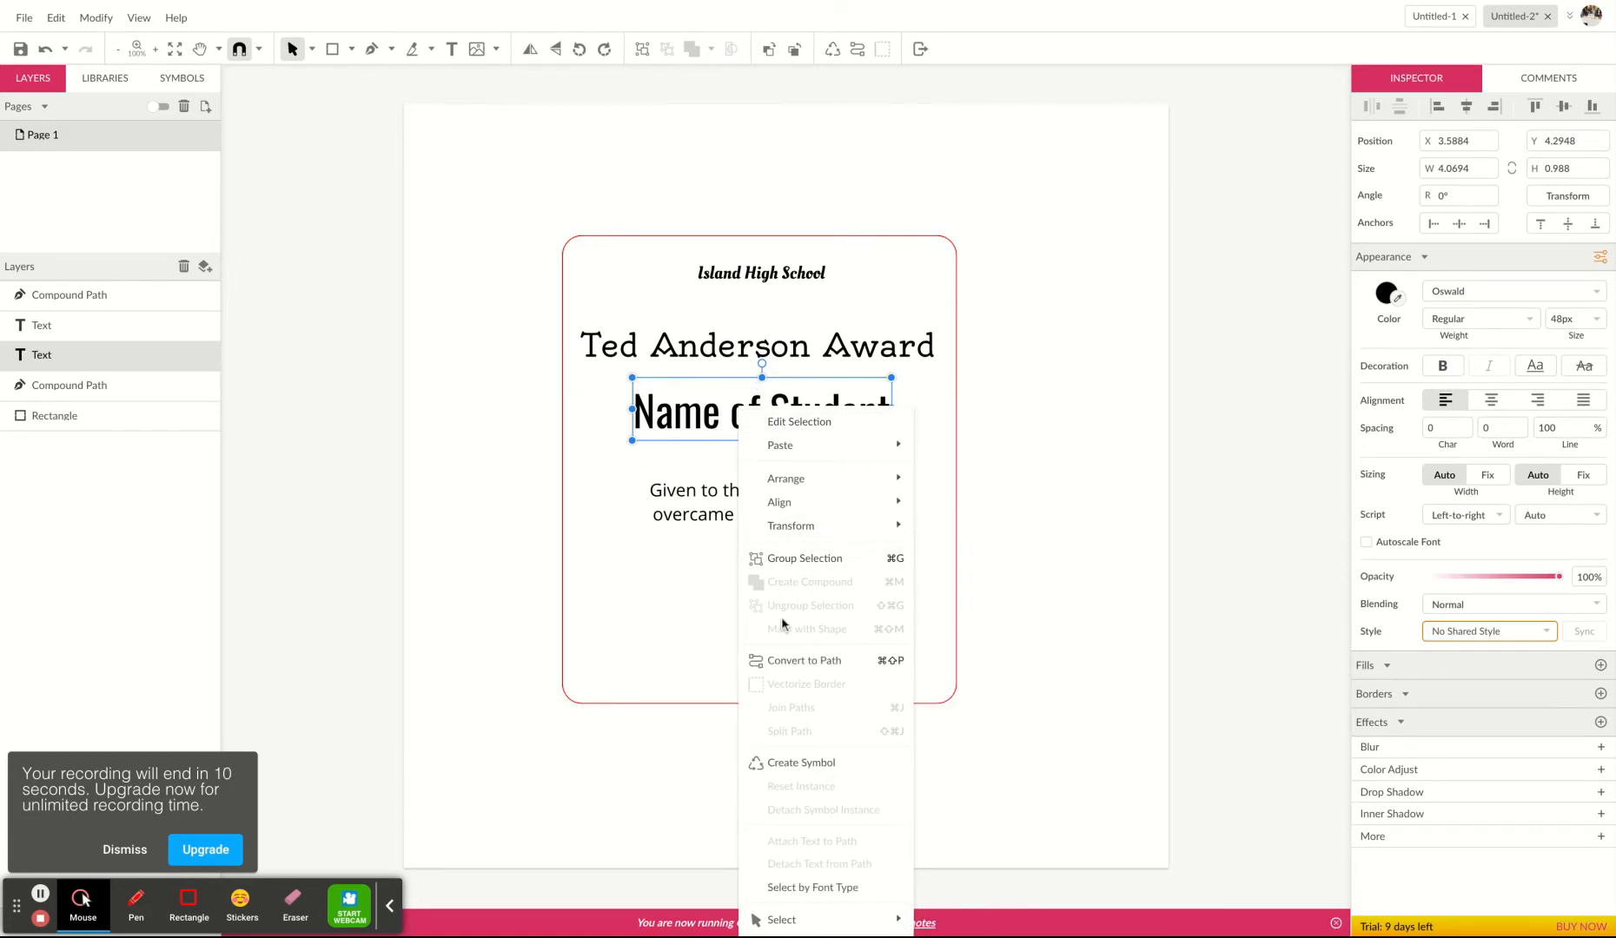
pyautogui.click(784, 662)
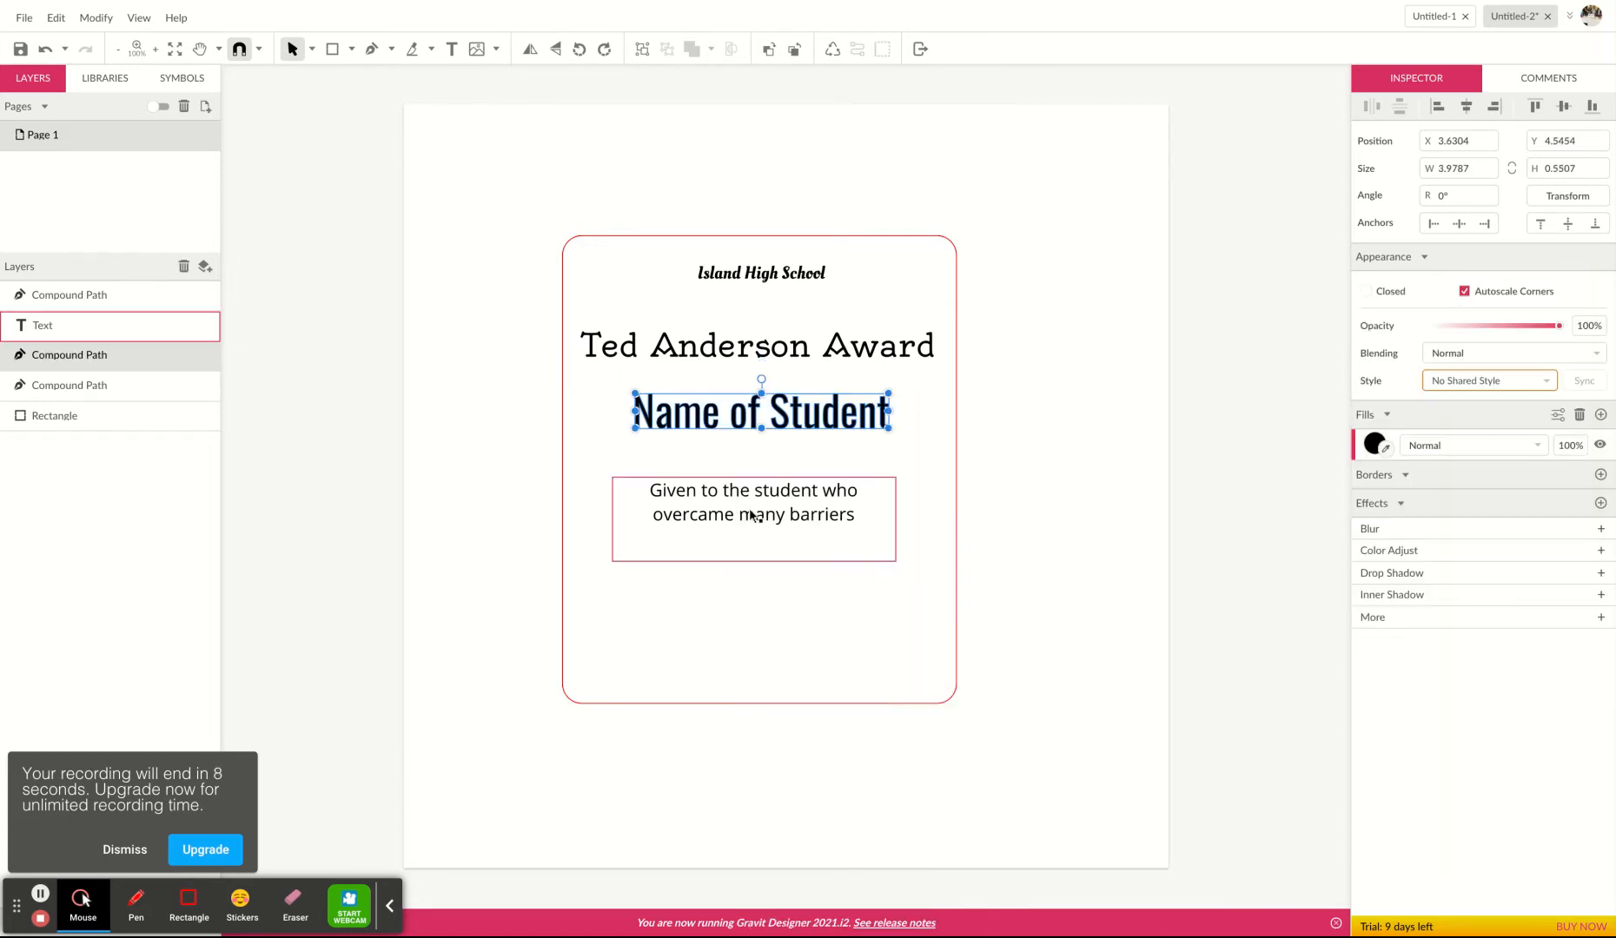
# Convert the 'Given to the student who overcame many barriers' sentence to a path.
pyautogui.rightClick(753, 517)
pyautogui.click(710, 521)
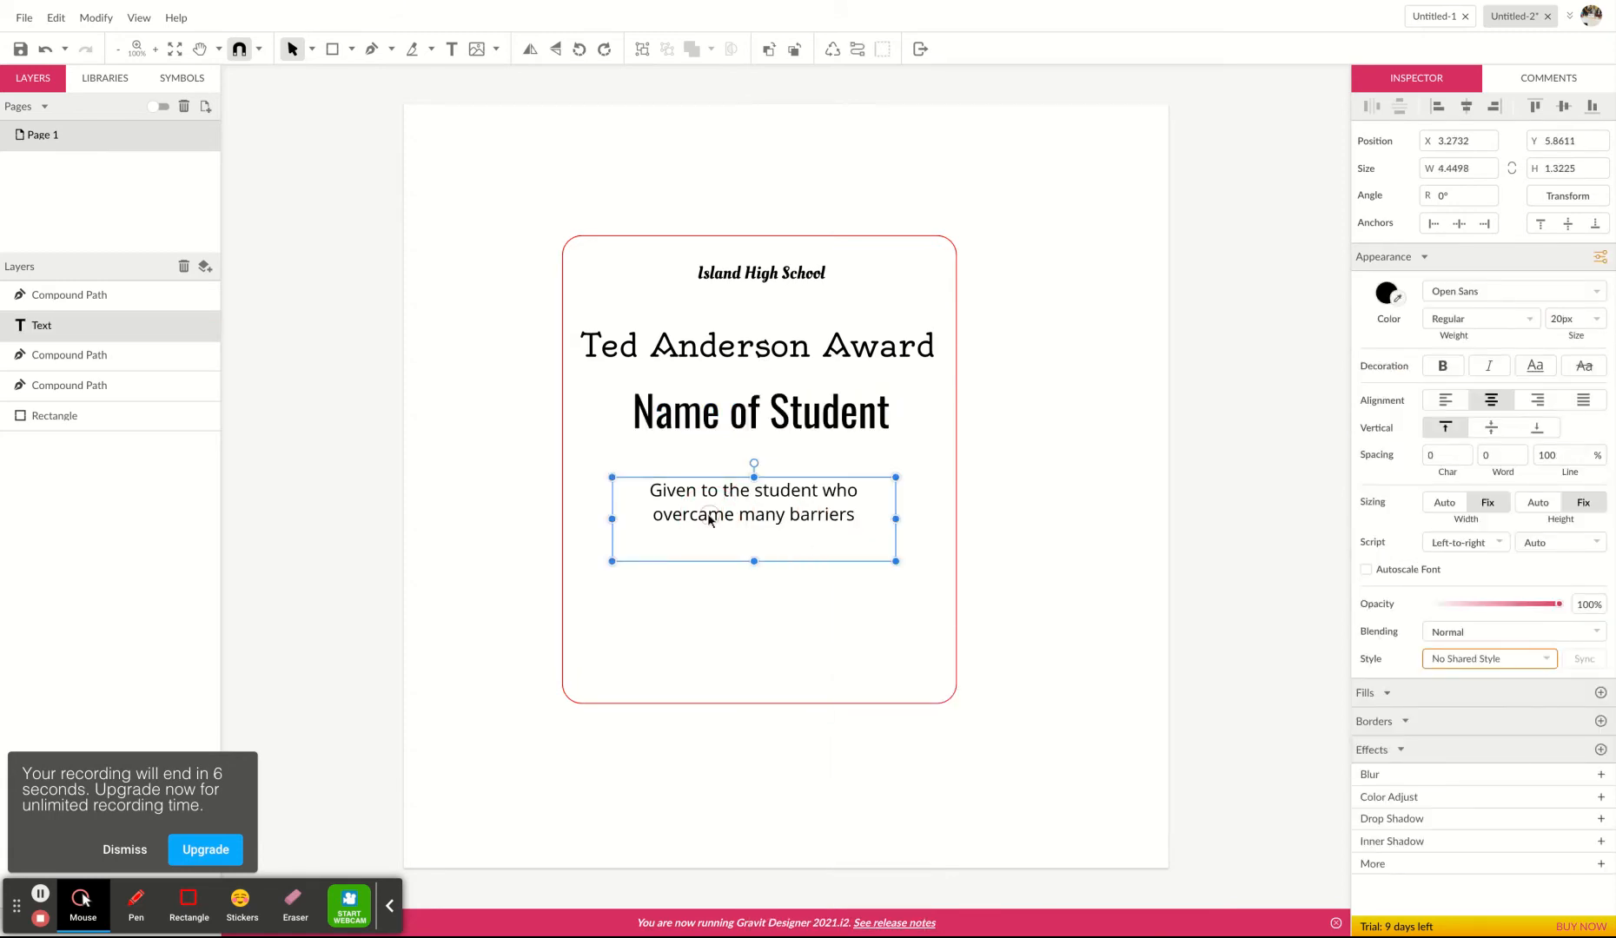
pyautogui.rightClick(710, 519)
pyautogui.click(752, 661)
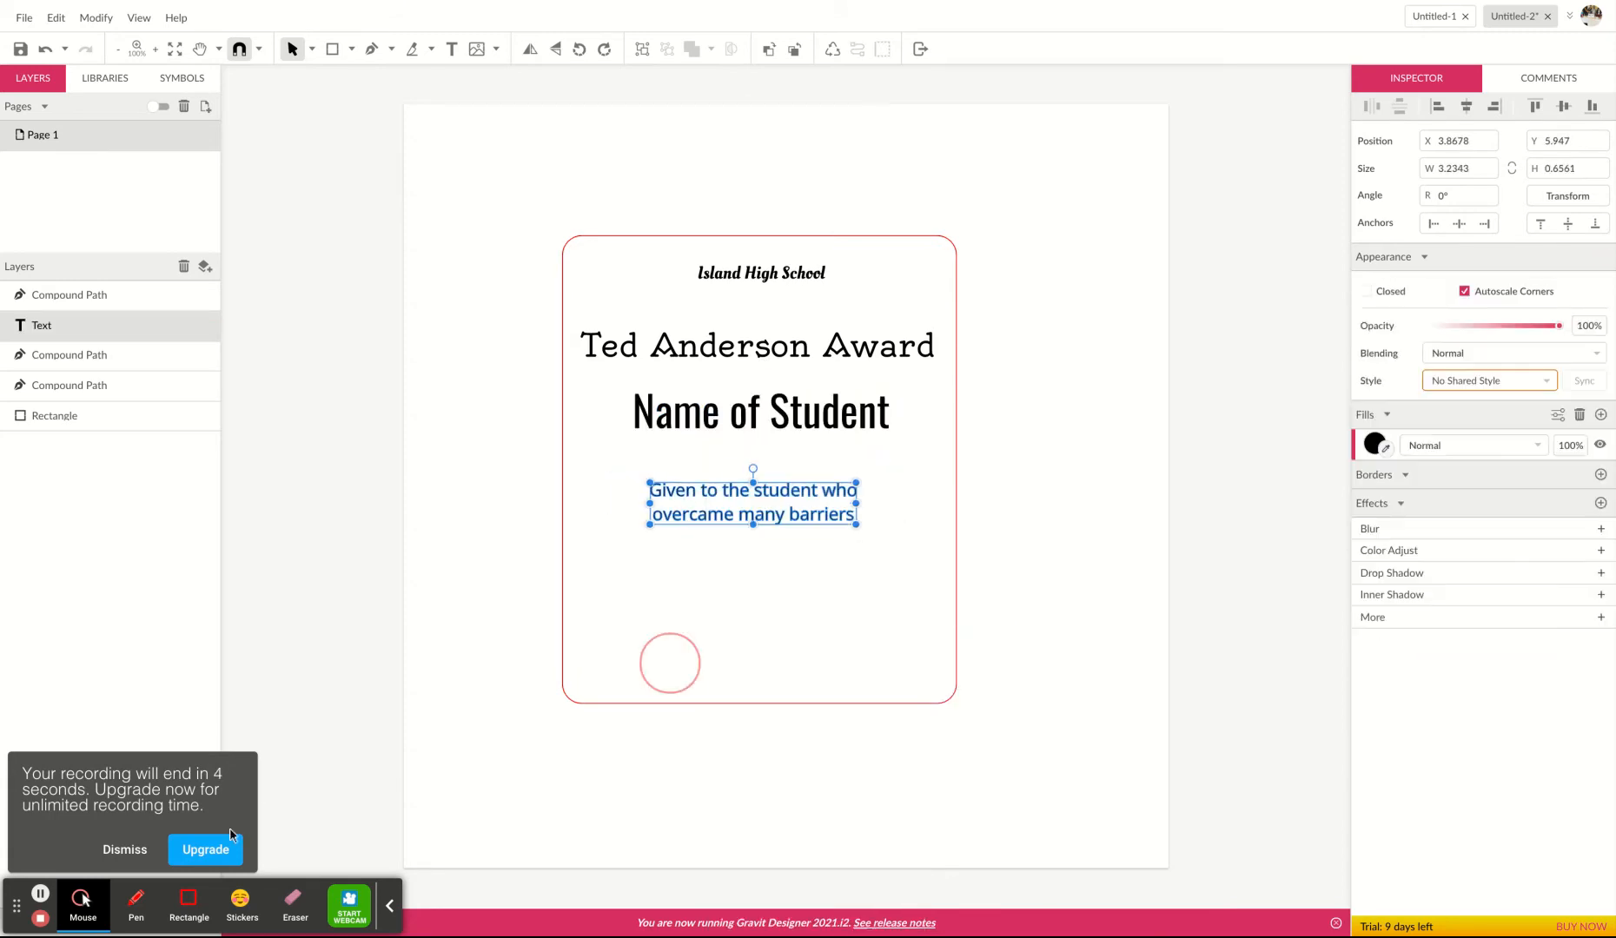